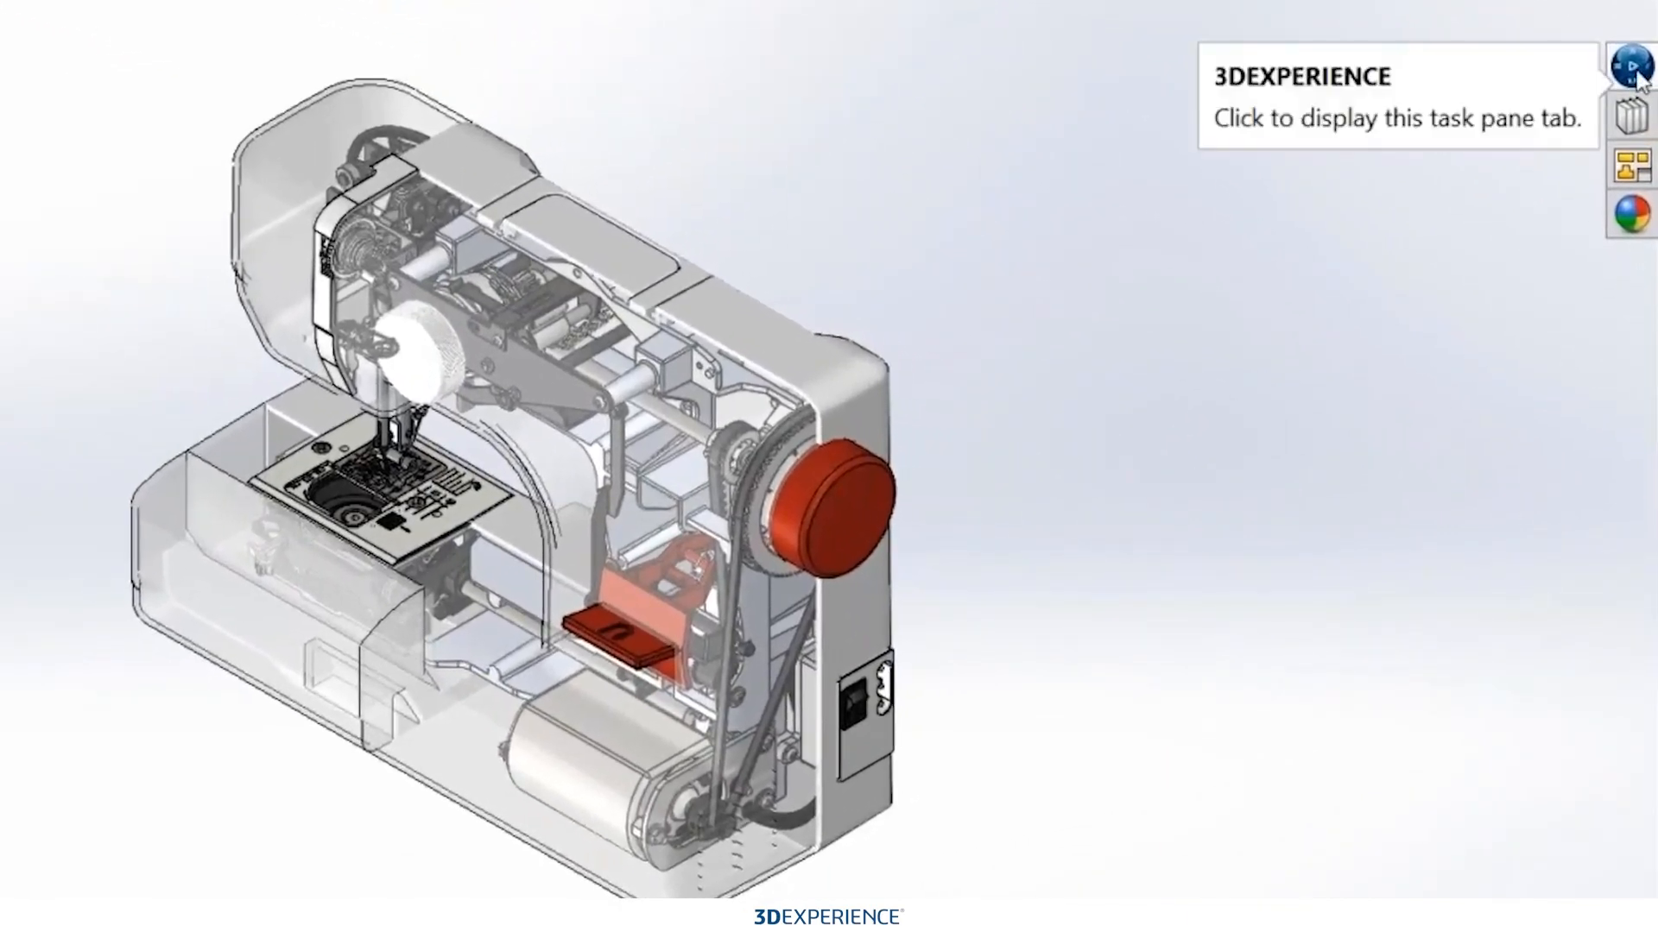
Step: Switch to the 0421-0051.SLDASM assembly and play its Motion Study 3 animation from the start
click(1633, 65)
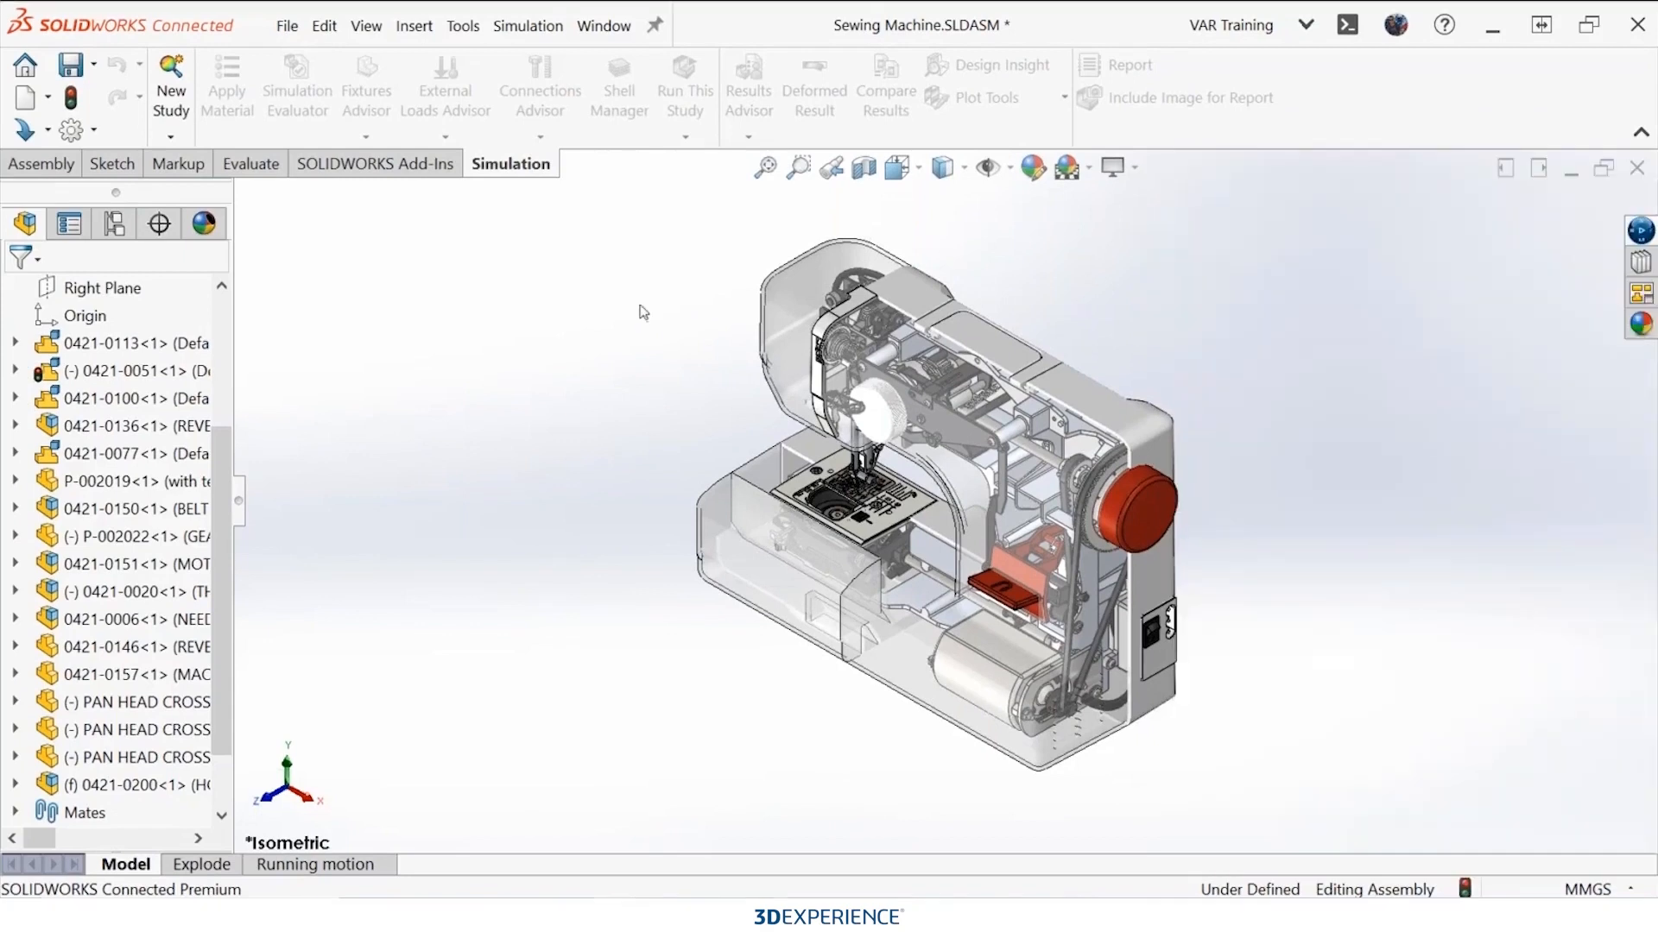
click(609, 39)
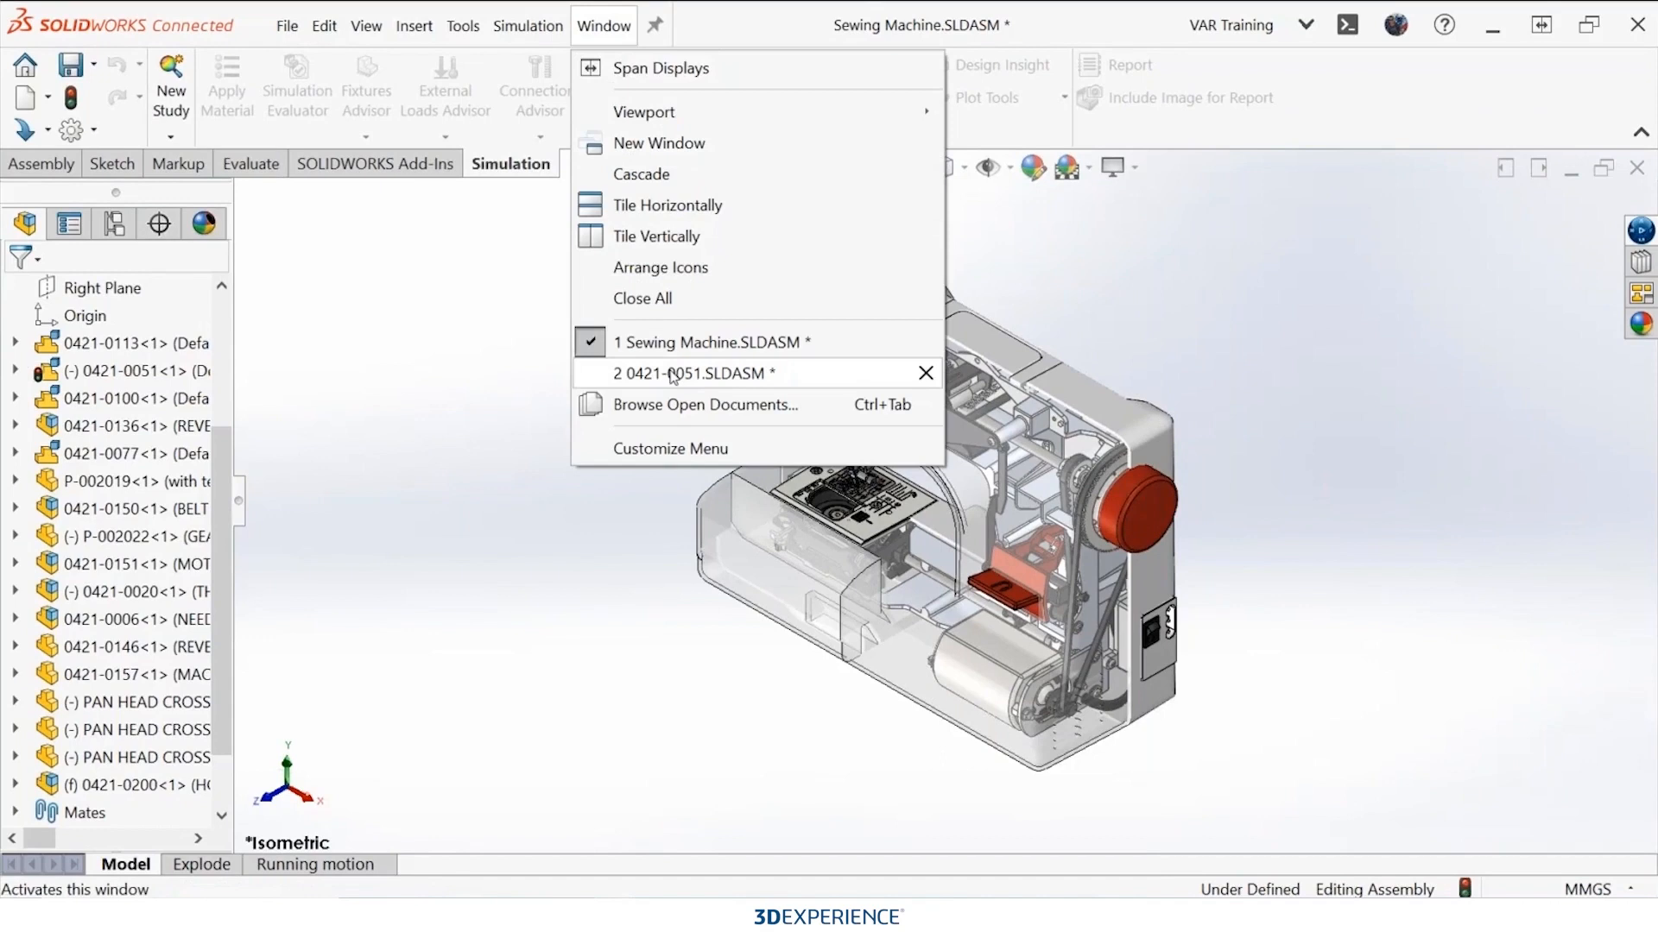
click(674, 374)
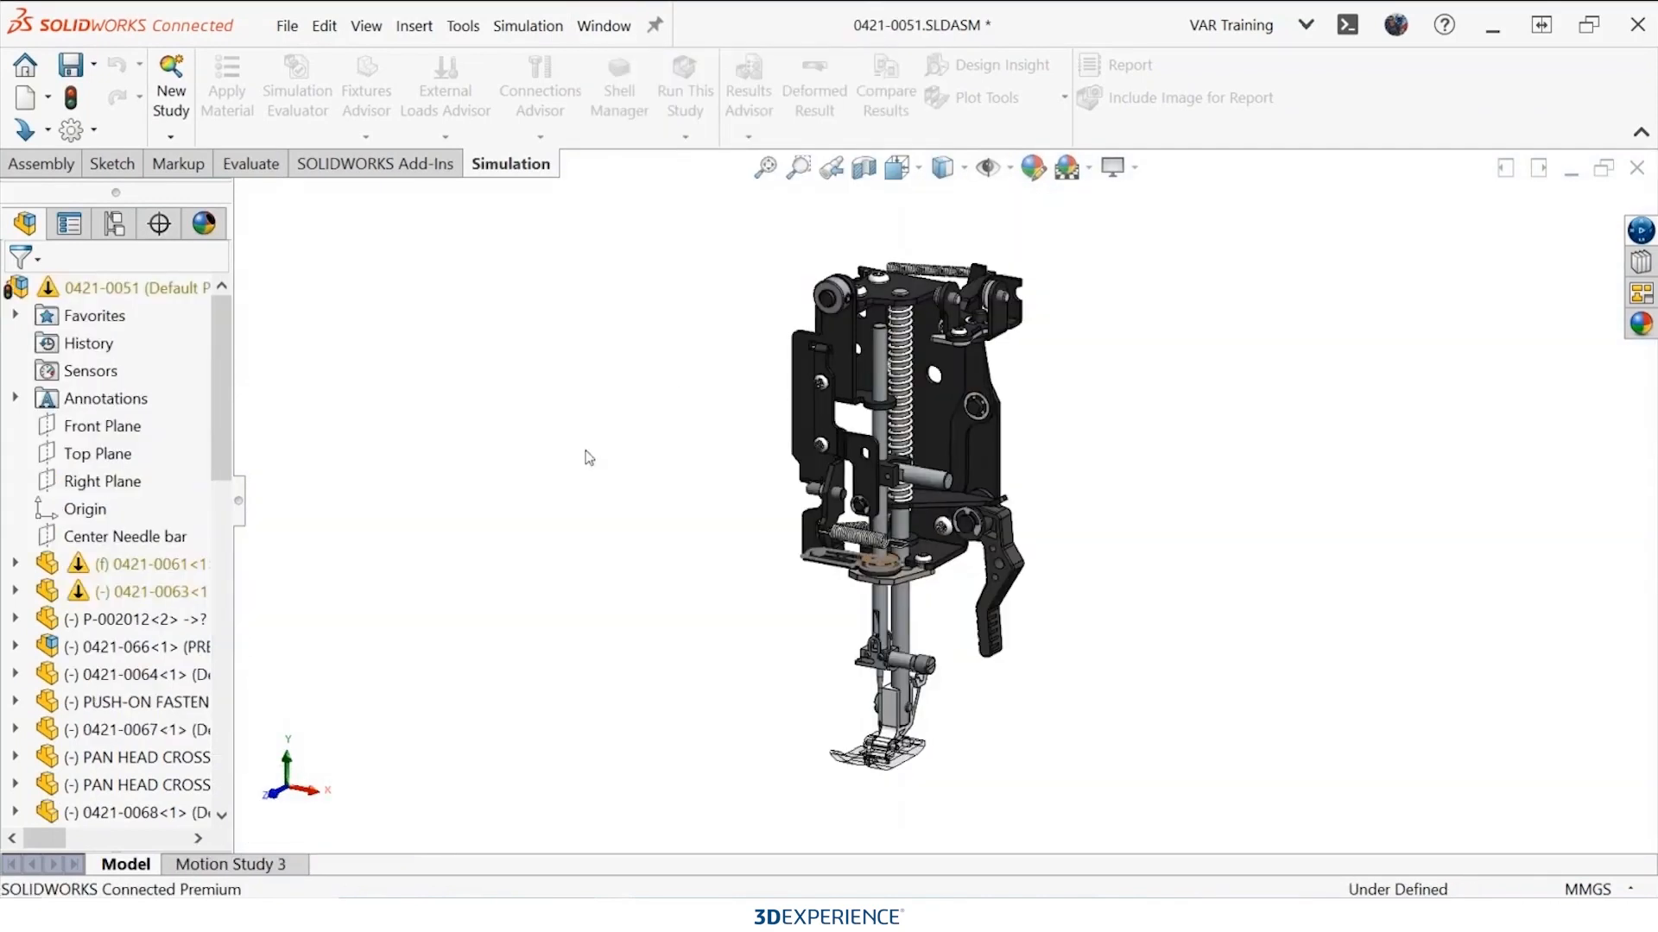
click(254, 866)
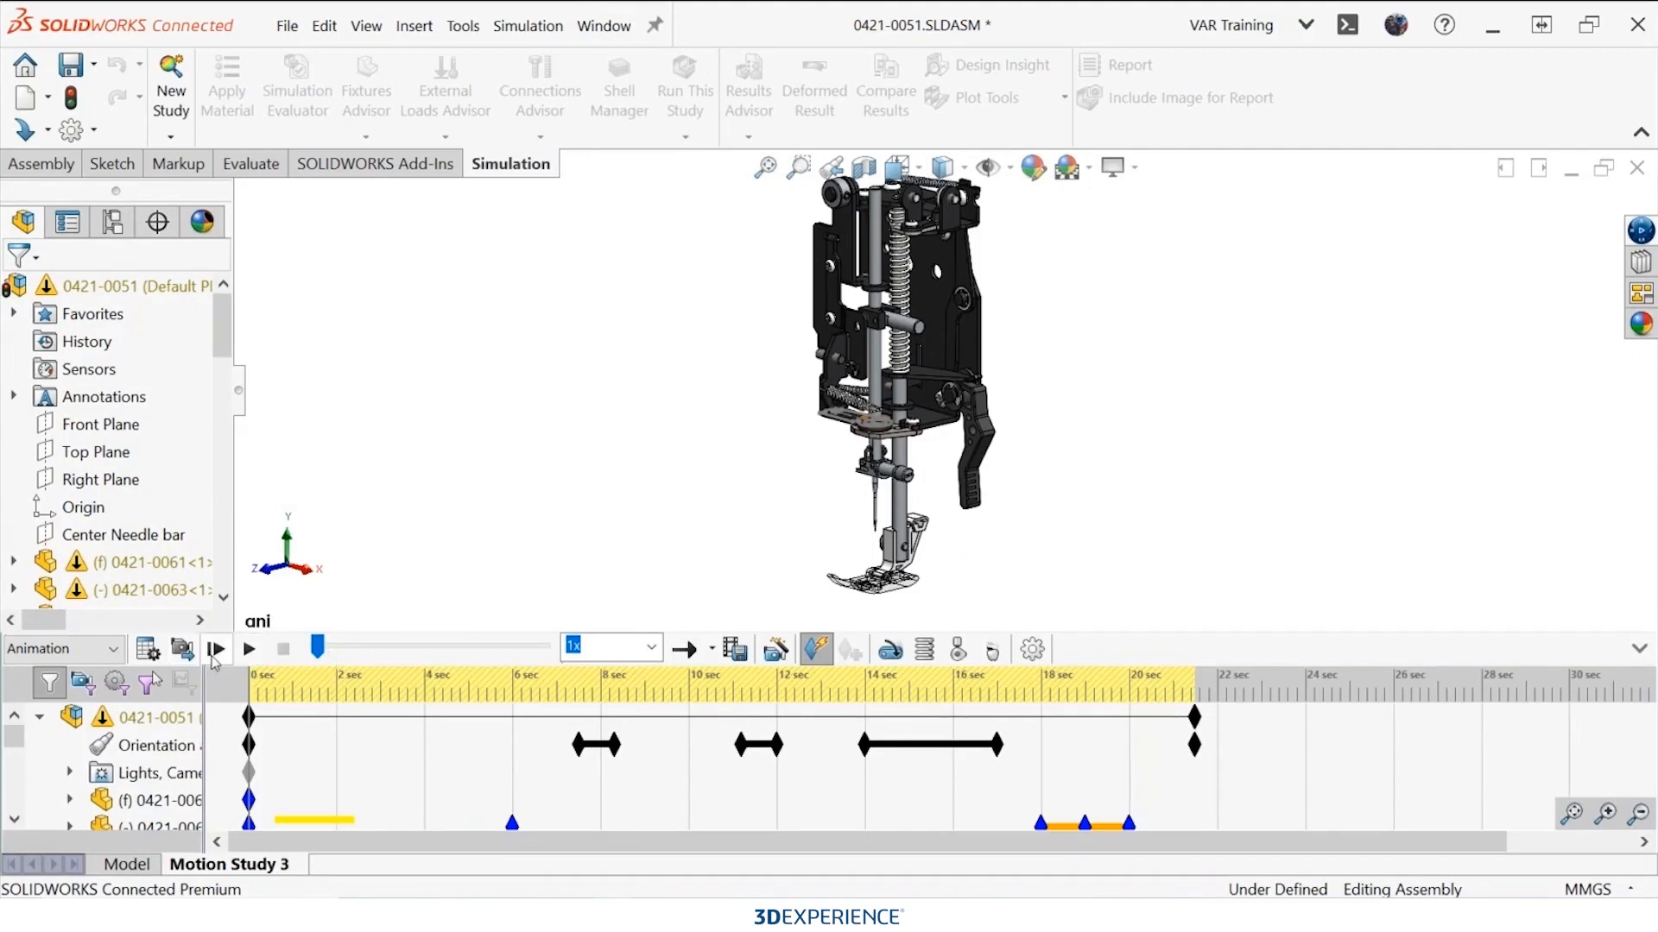
click(215, 650)
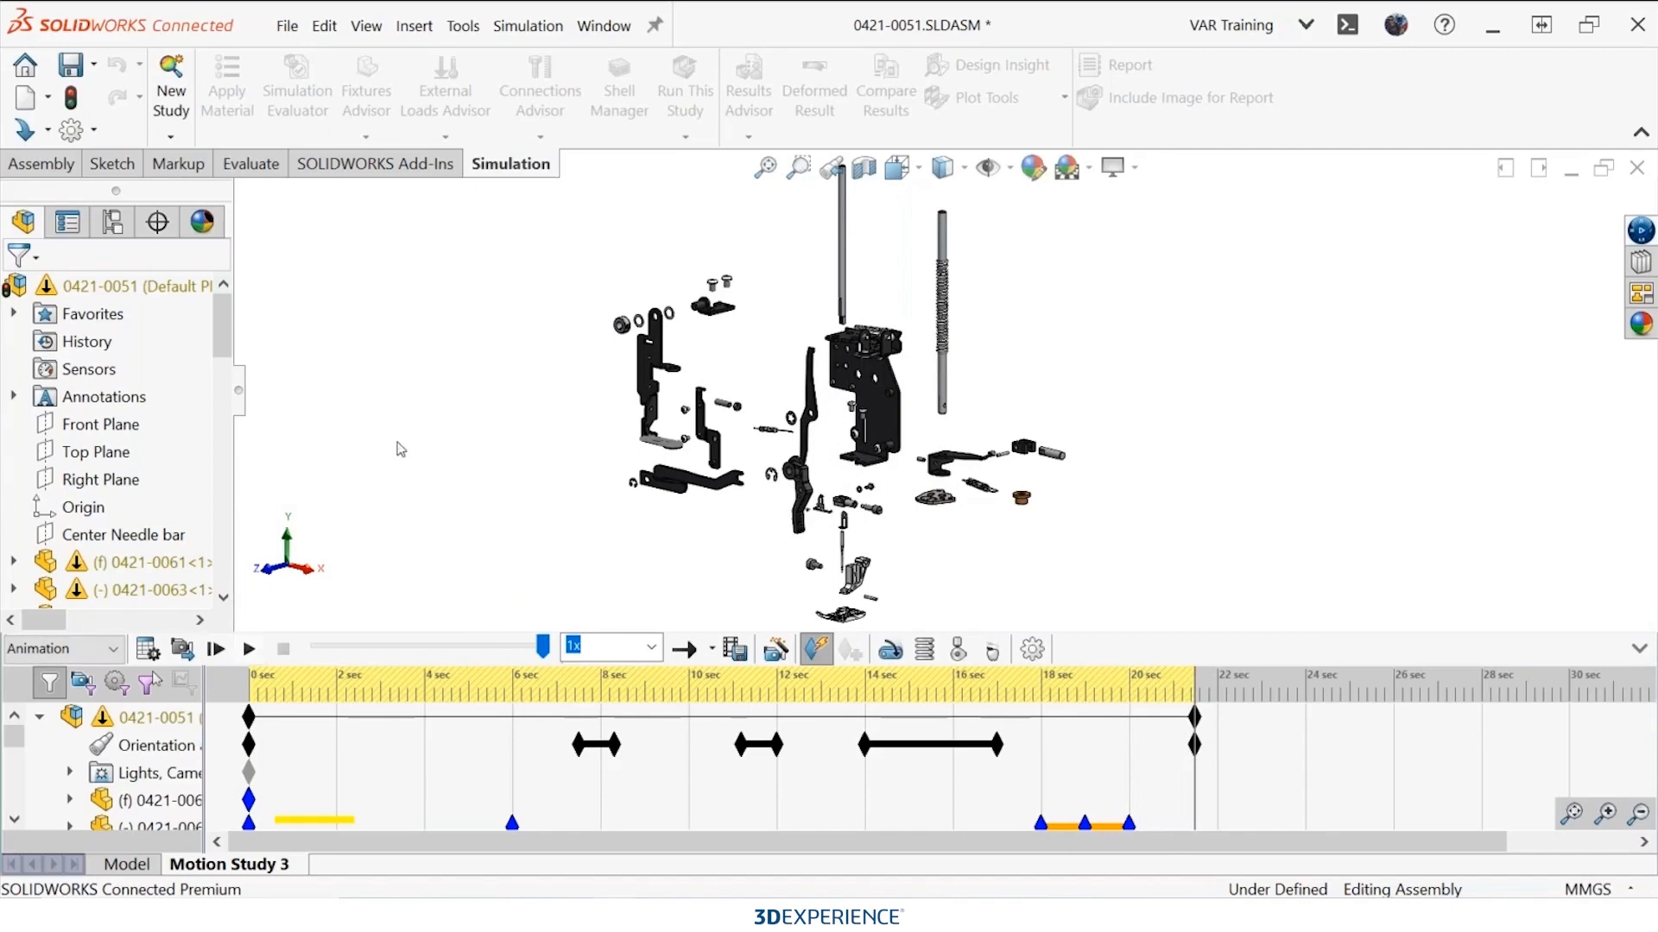
Step: Open the slotted needle bar bracket from the exploded assembly as its own part and check its status in the 3DEXPERIENCE session
scroll(815, 368, down, 2)
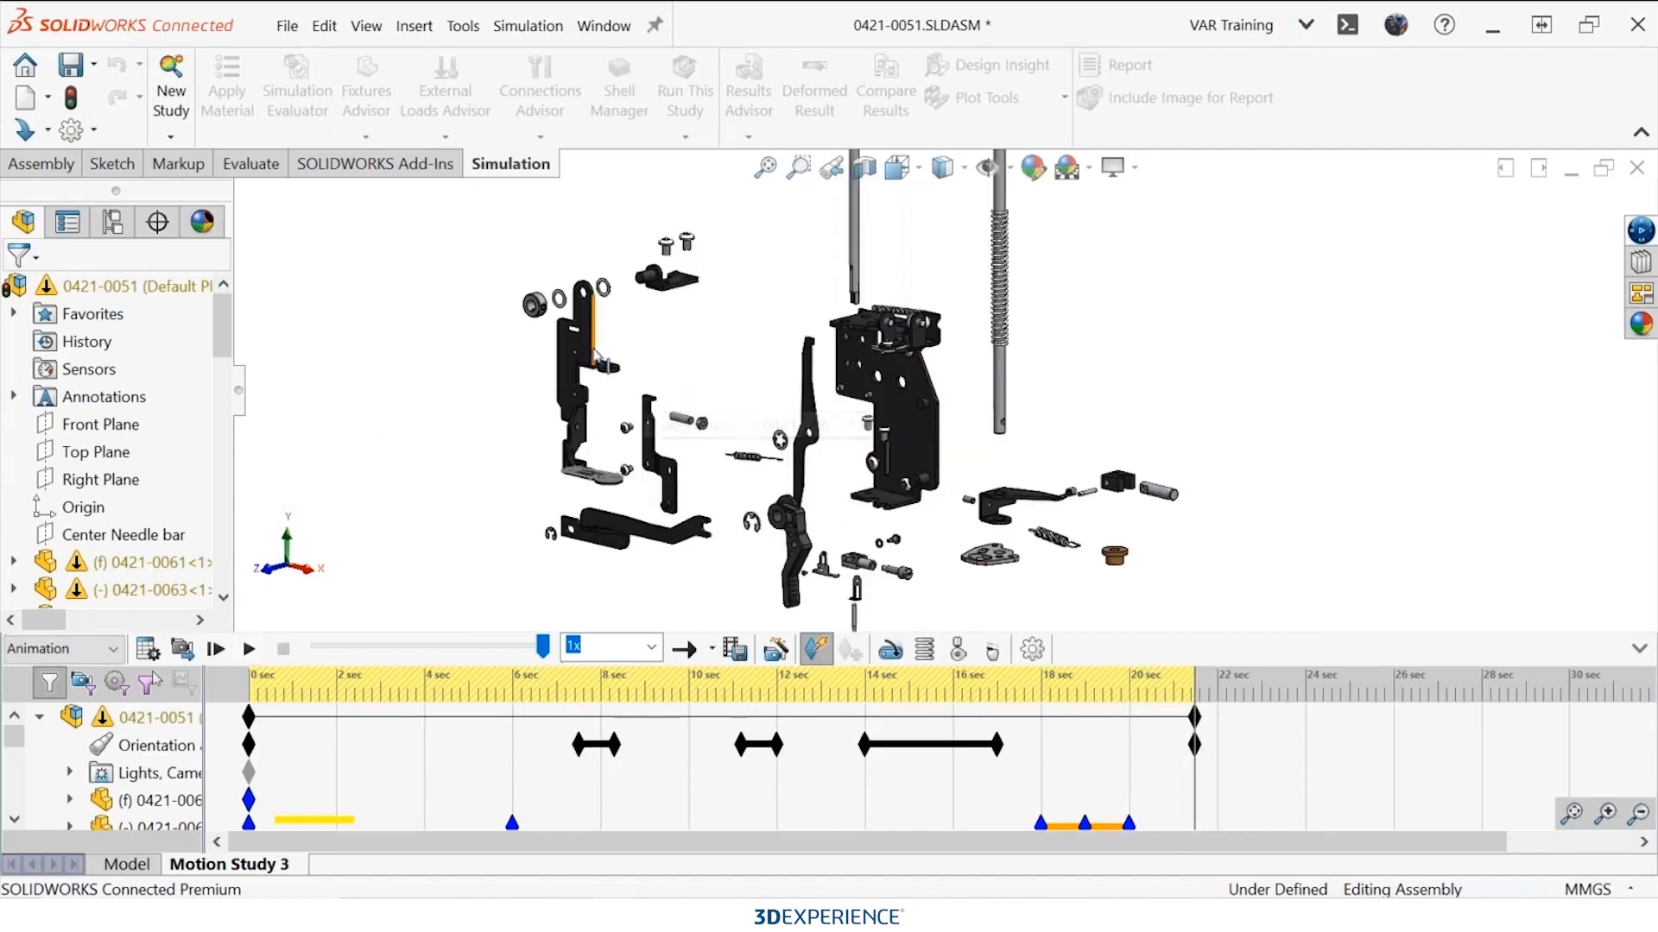
click(573, 357)
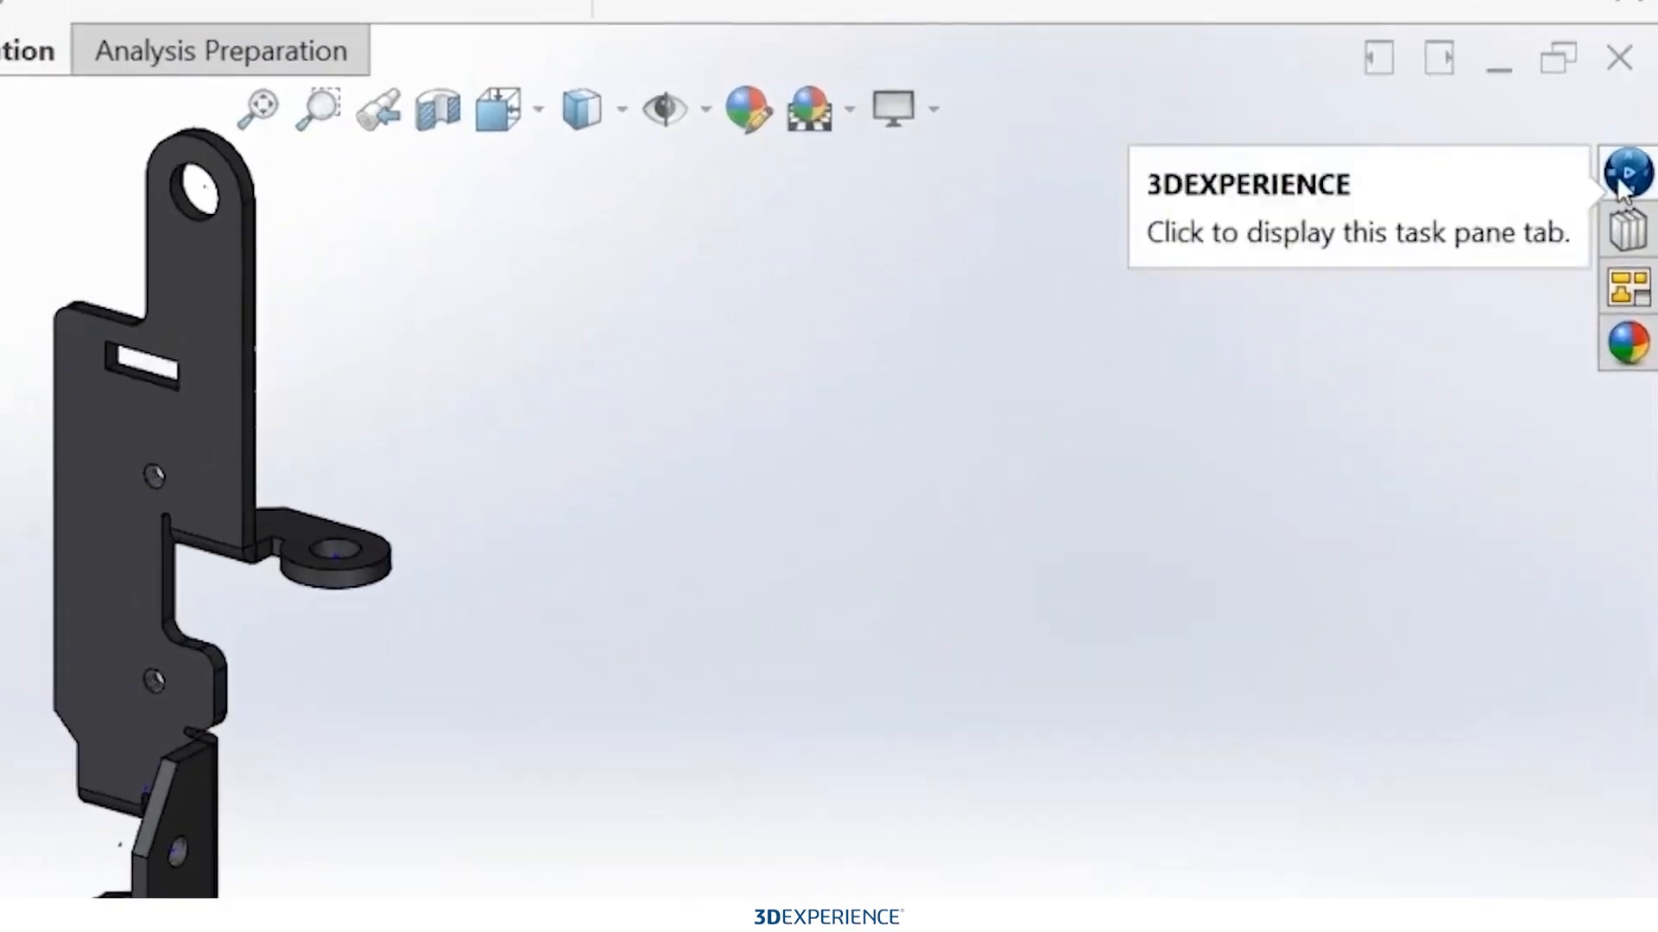
click(1641, 230)
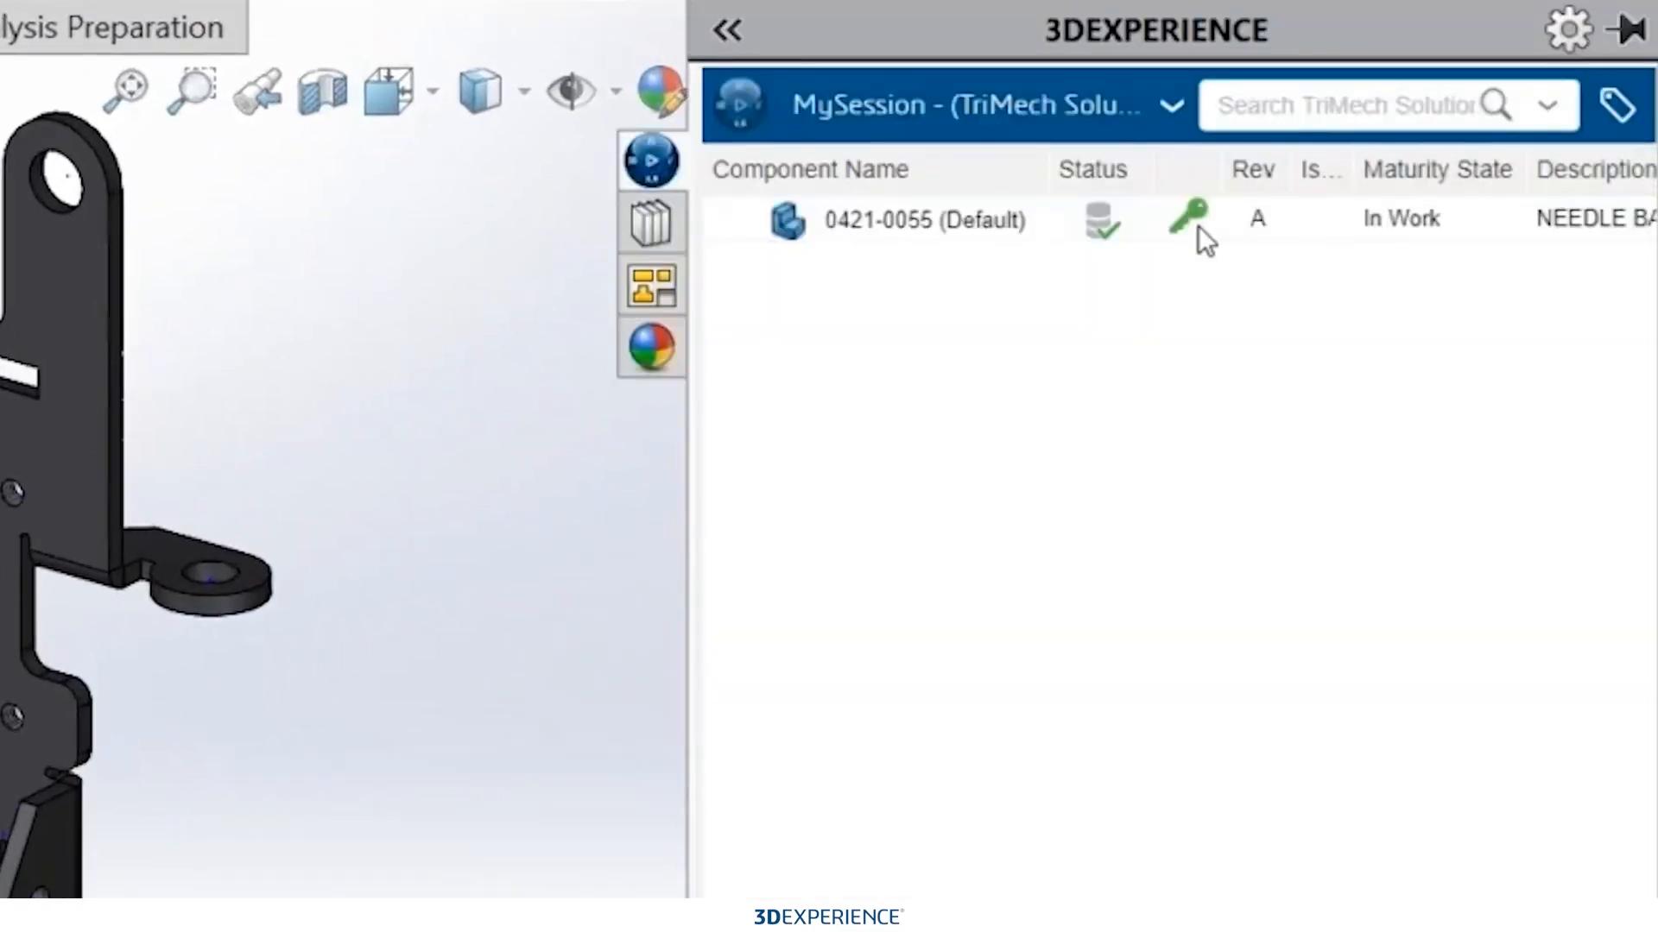
mouse_move(1199, 225)
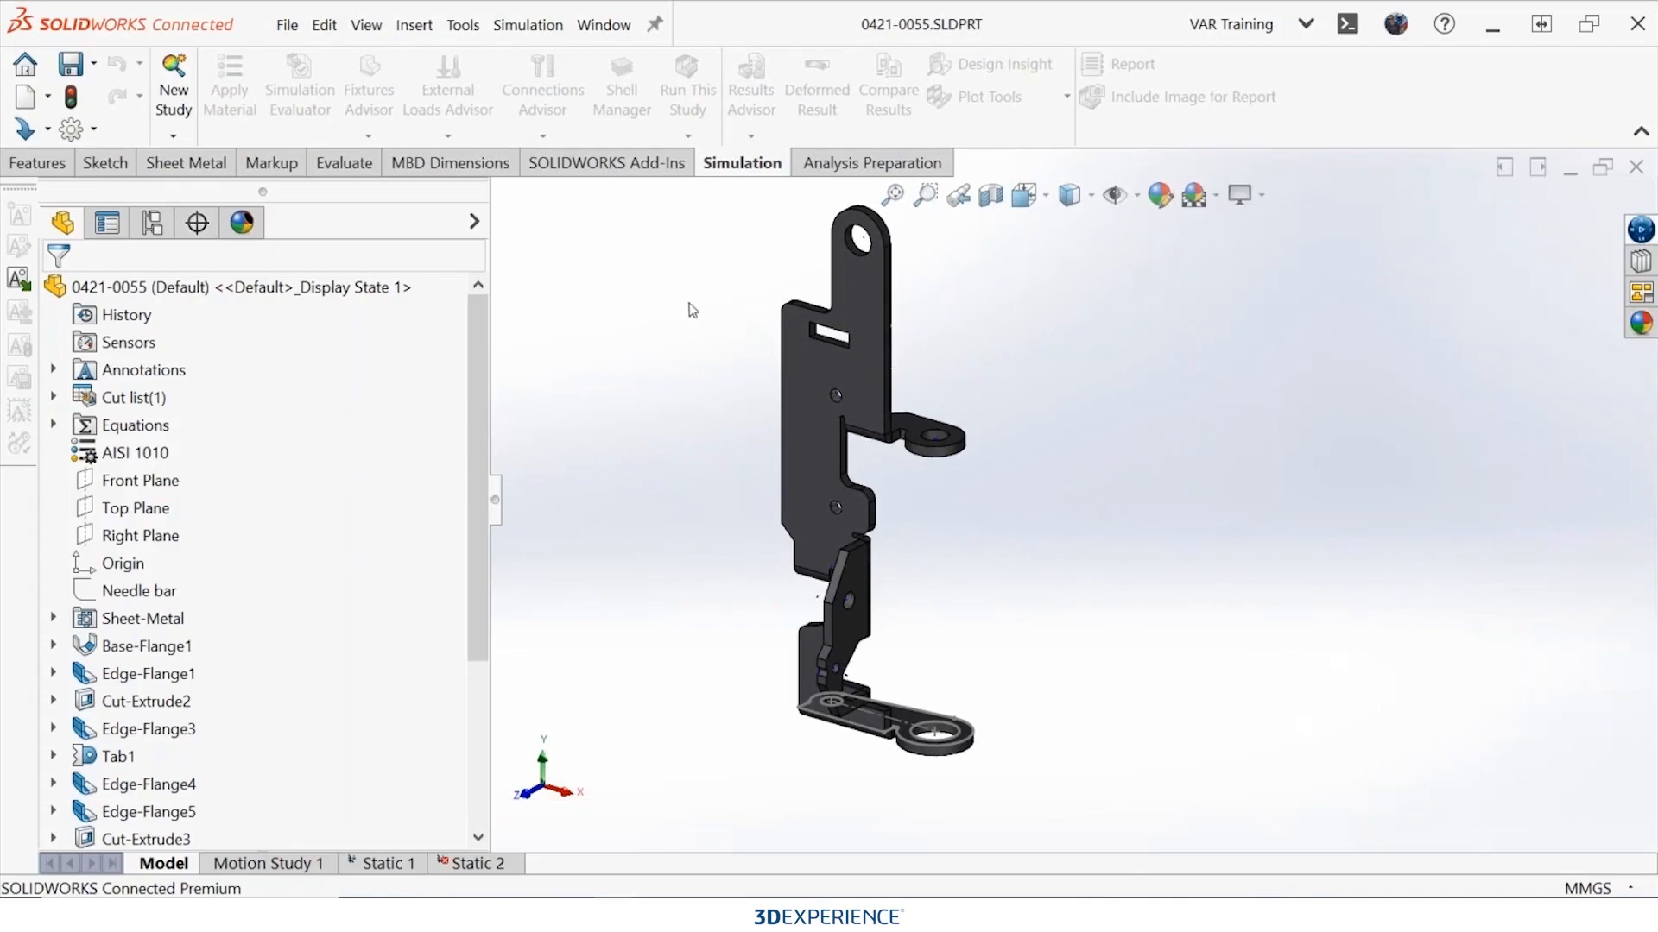
Step: Examine the sheet metal bracket's flat pattern and its DXF / DWG export command, and return the part to its folded state
click(187, 163)
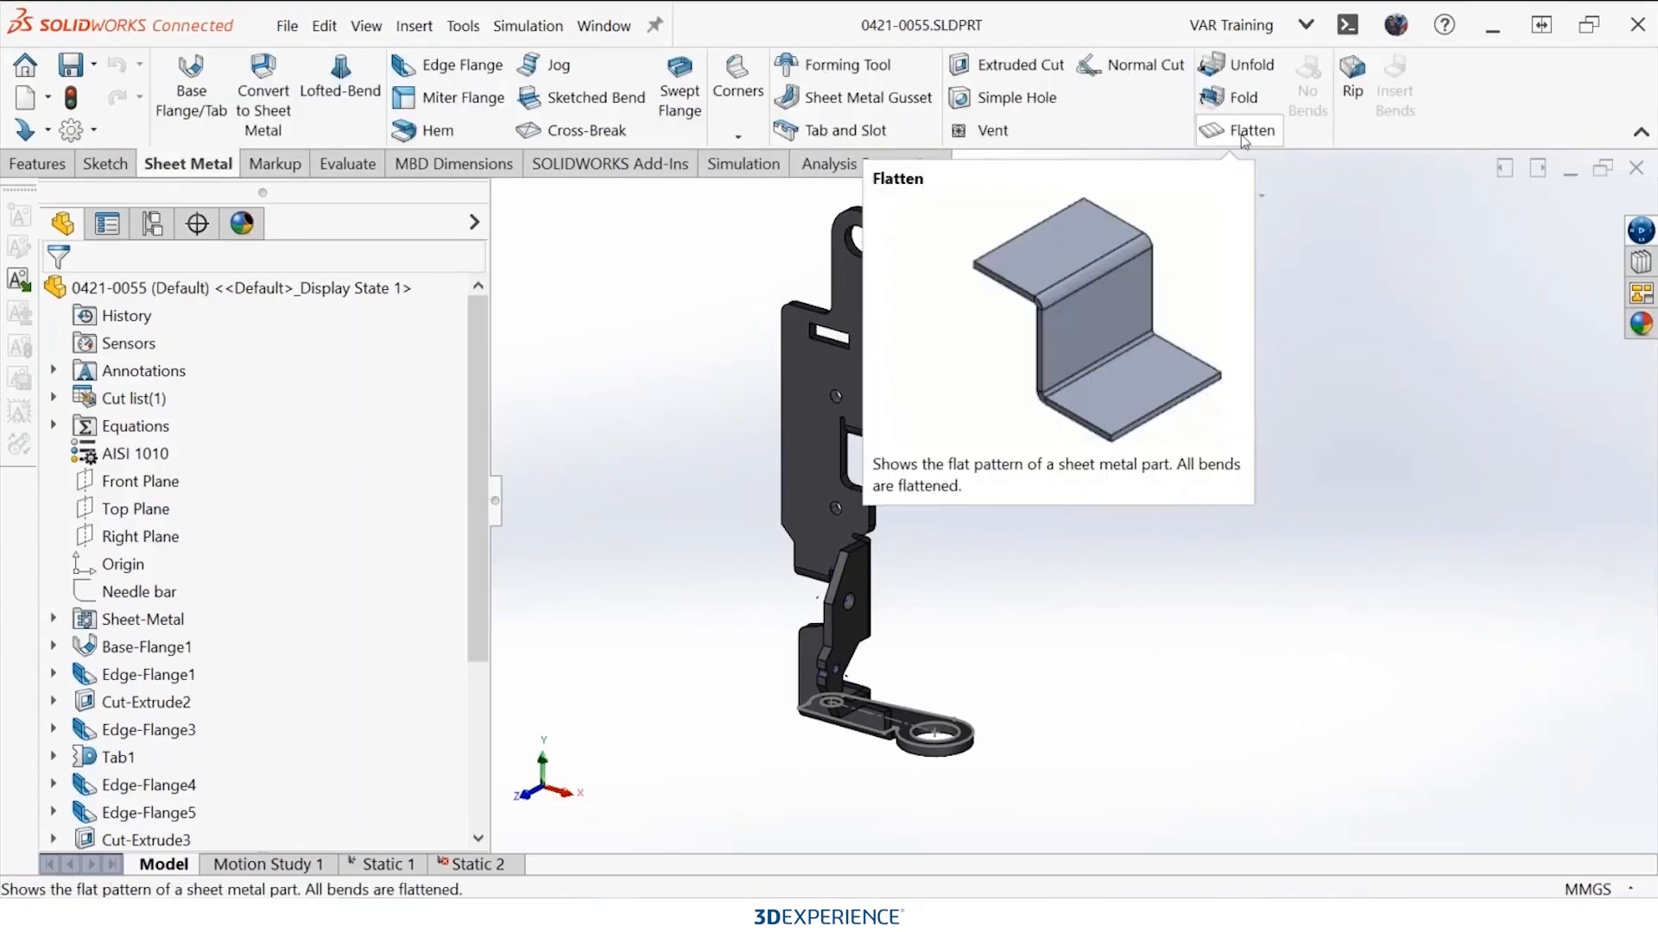
click(1241, 136)
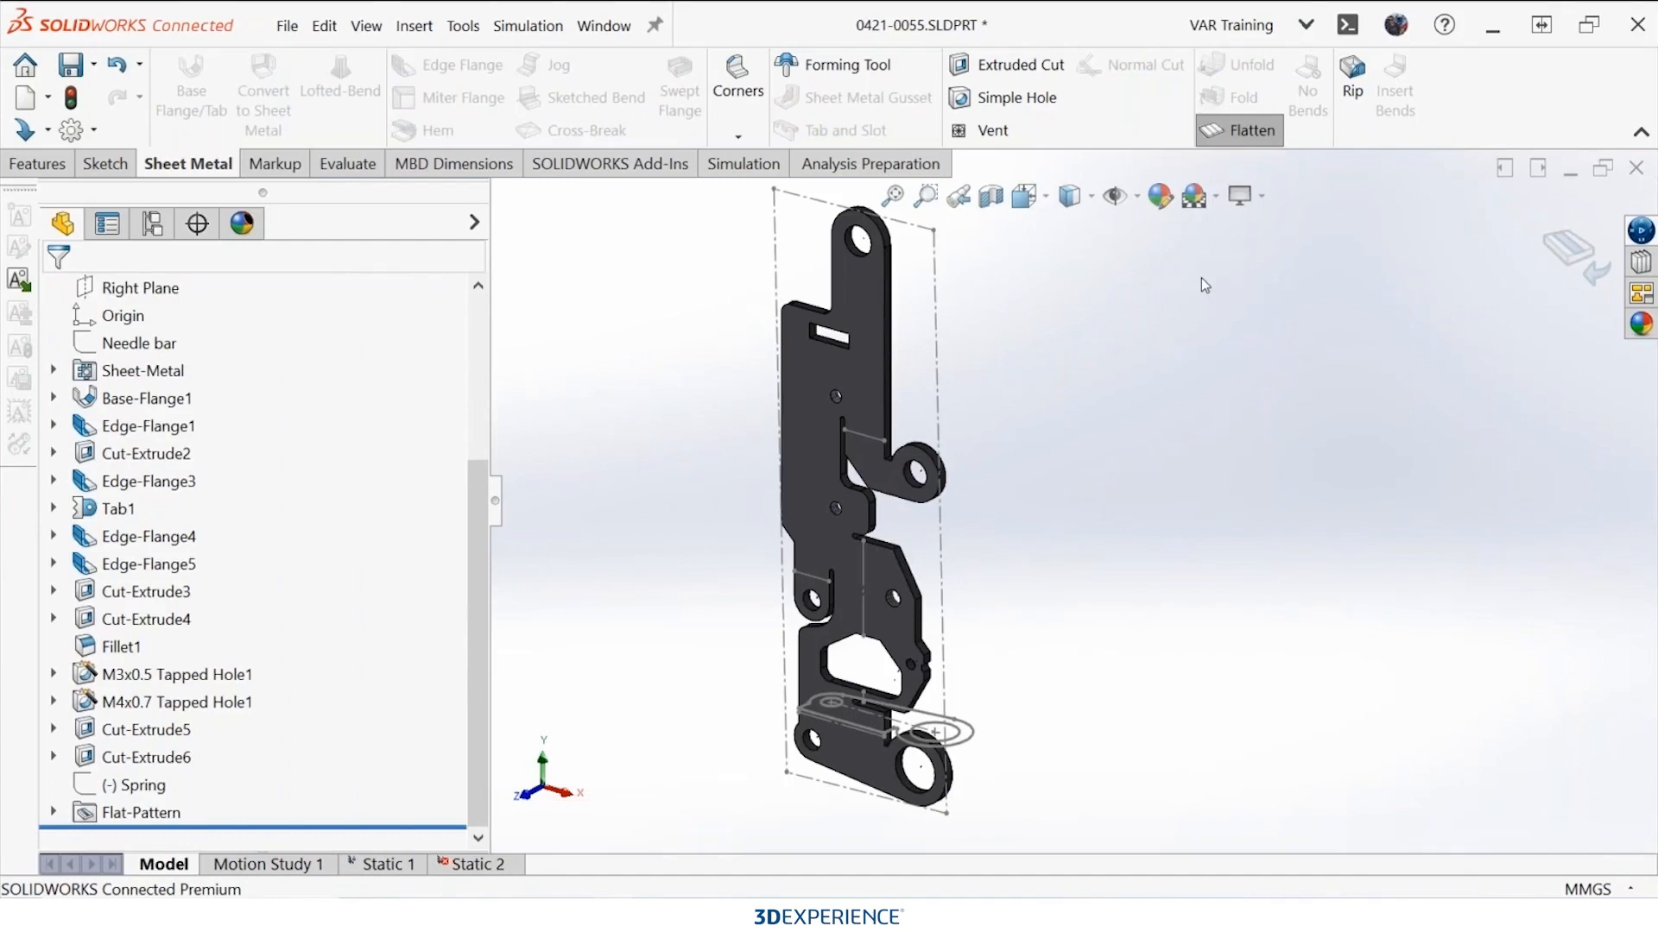
right_click(872, 561)
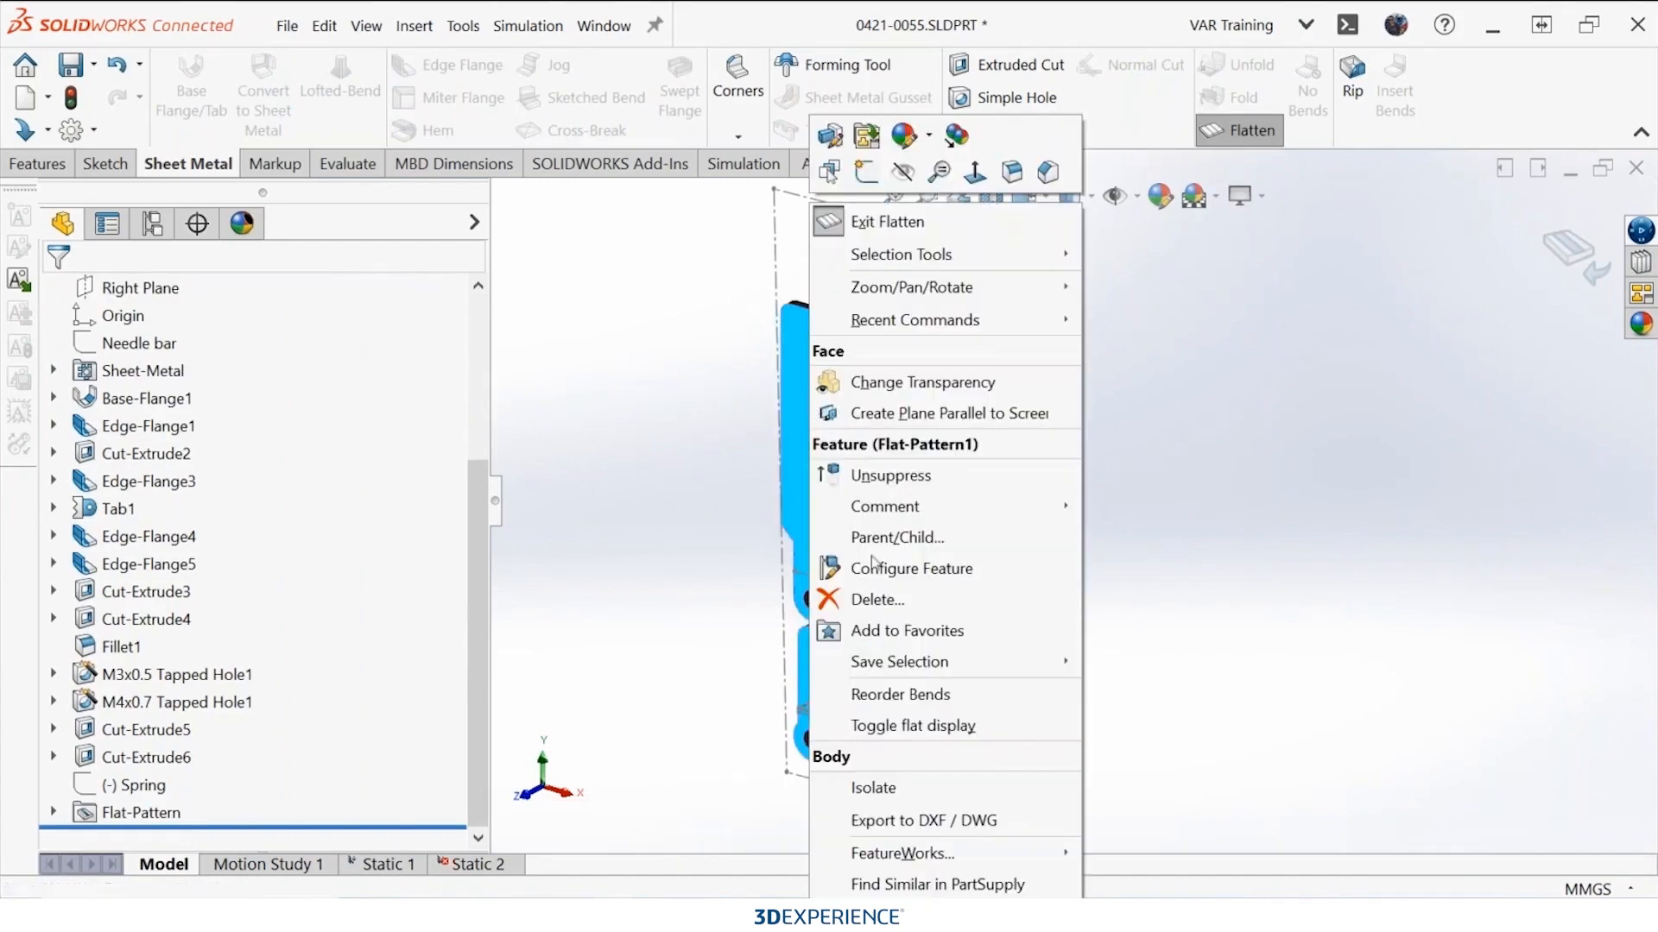
click(981, 825)
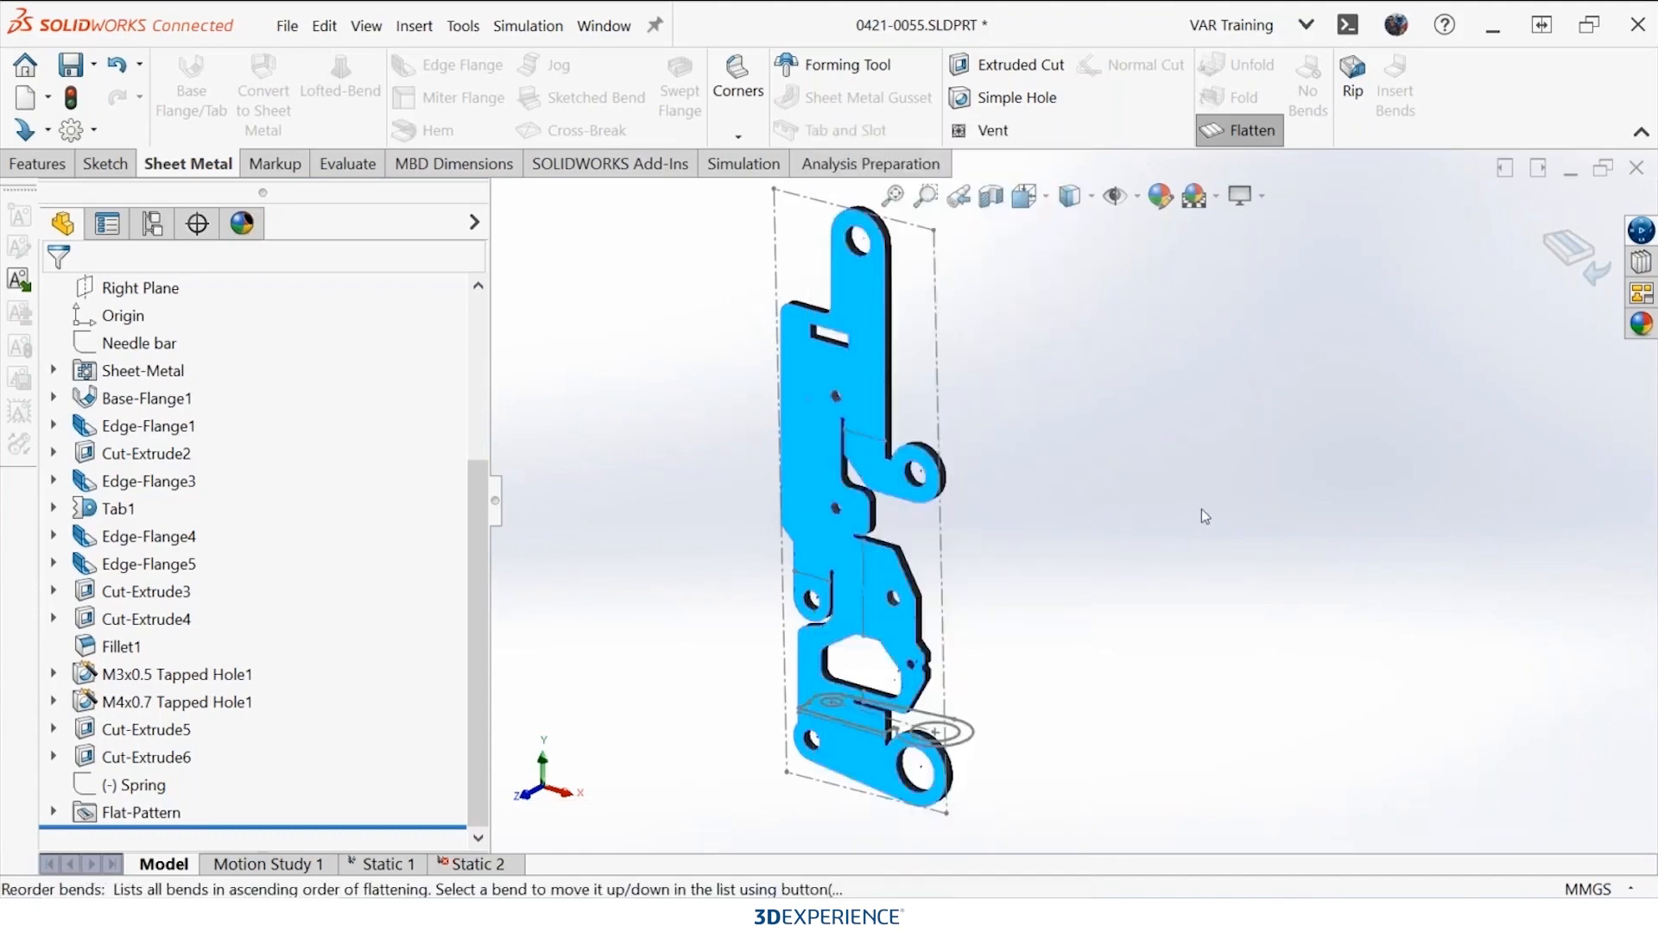
click(1562, 259)
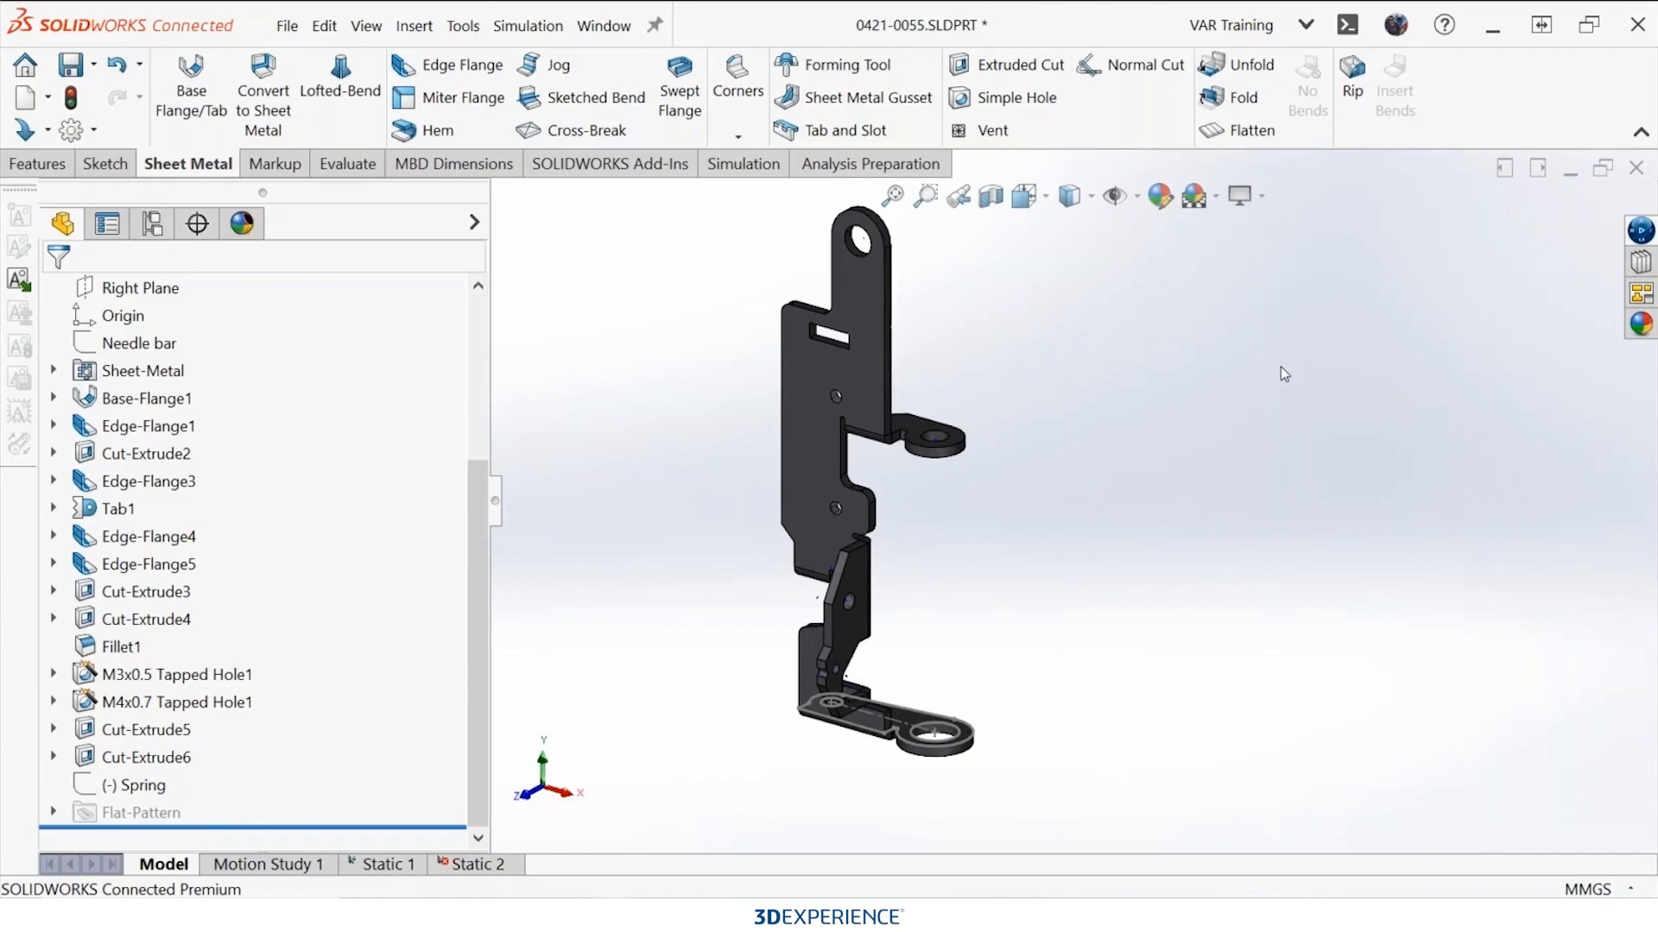
Step: Create a new Static simulation study for the bracket, keeping the suggested name
click(743, 164)
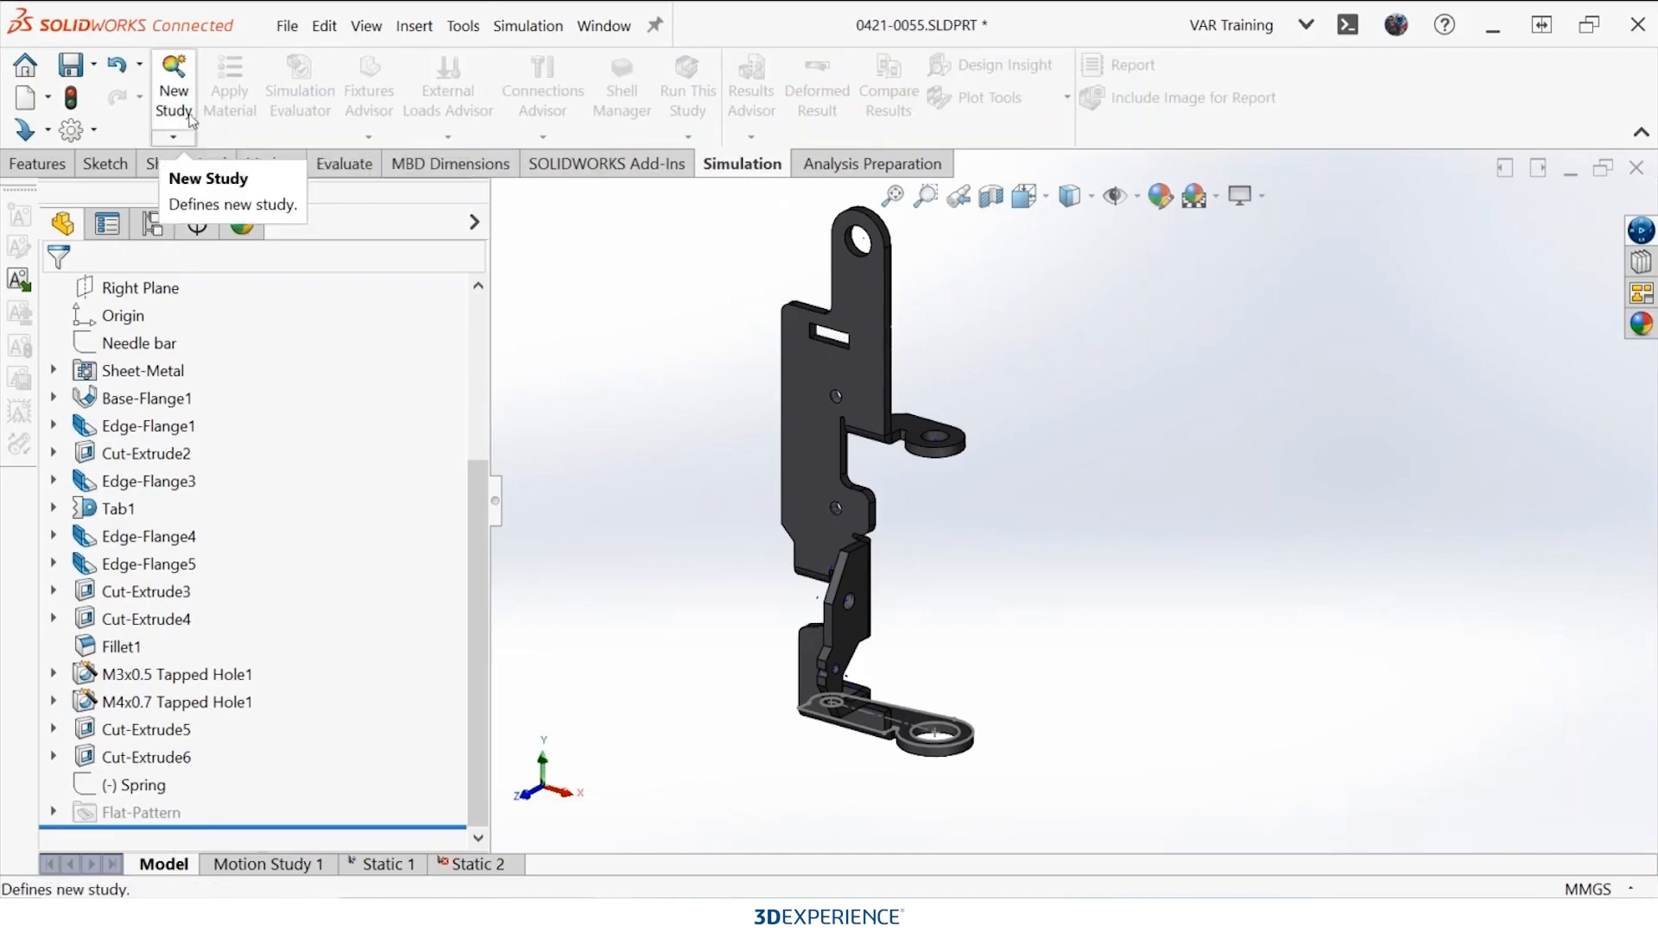
click(174, 90)
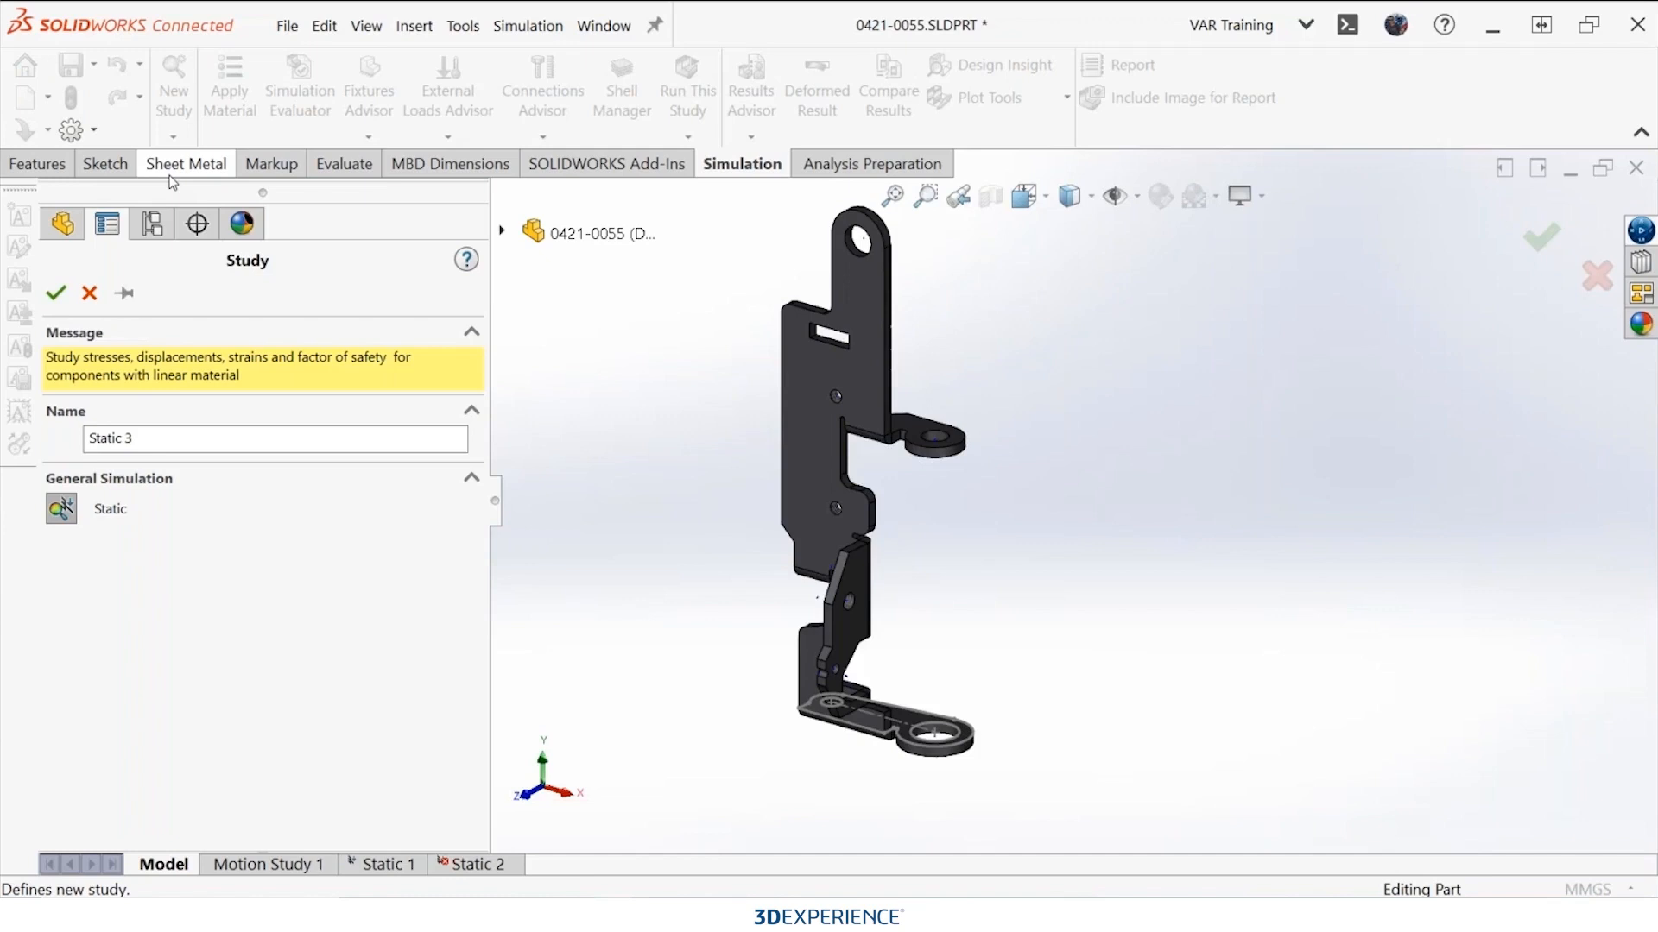
click(56, 293)
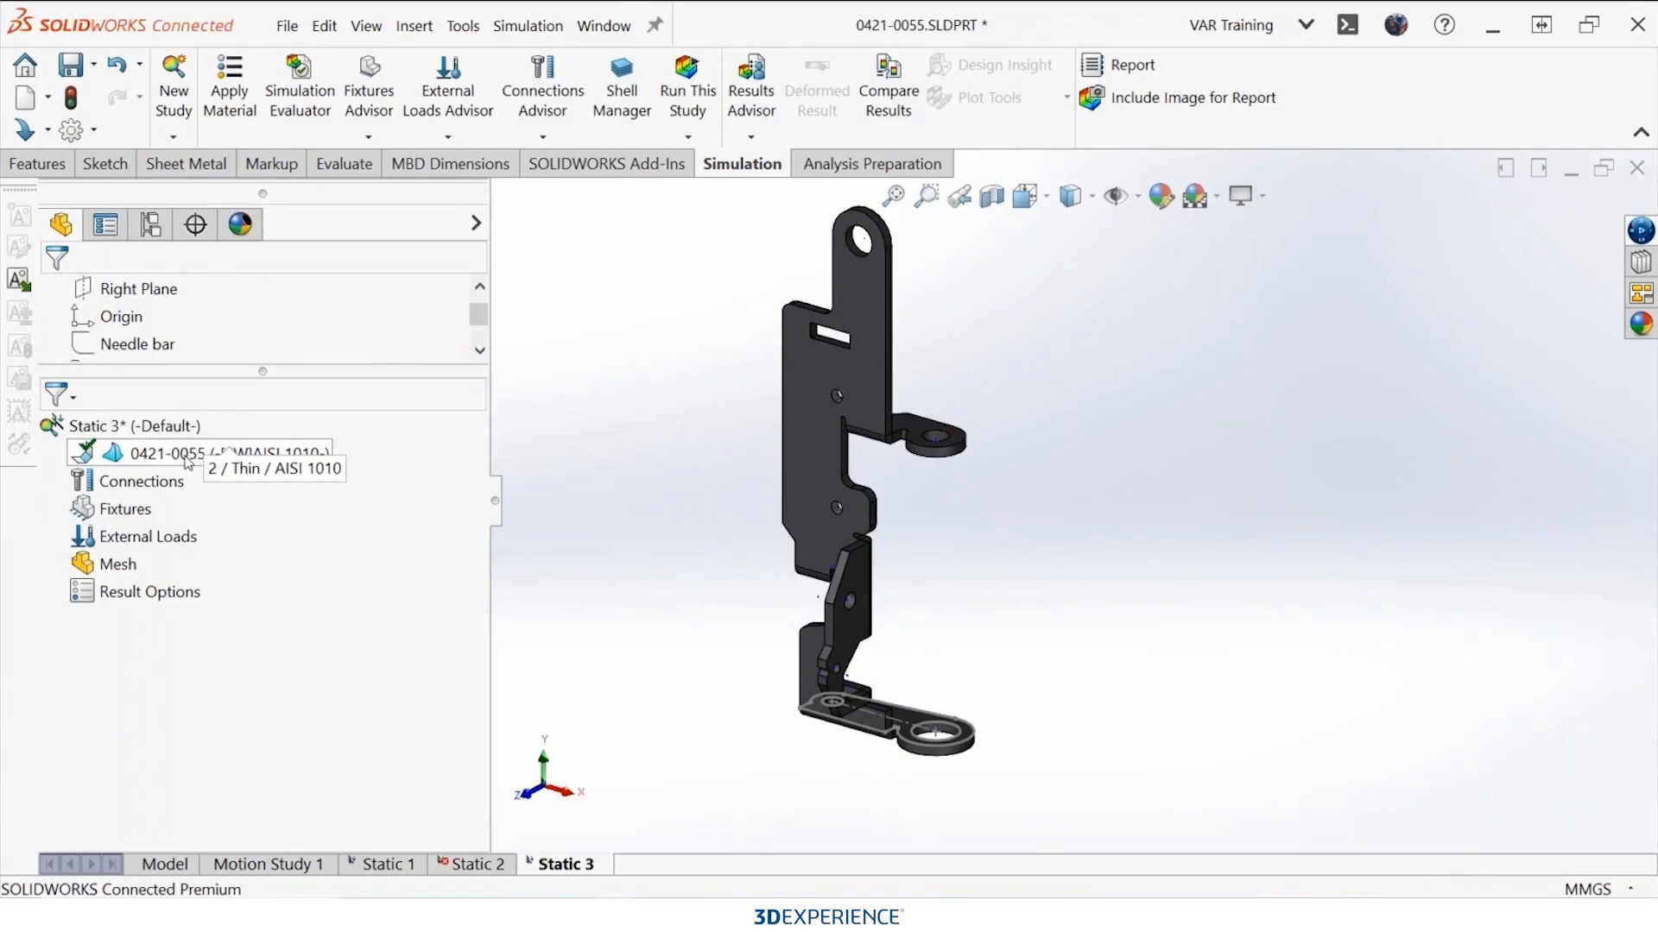
Step: Review the properties of AISI 1010 Steel, hot rolled bar in the SOLIDWORKS Materials steel library without applying it to the part
right_click(189, 462)
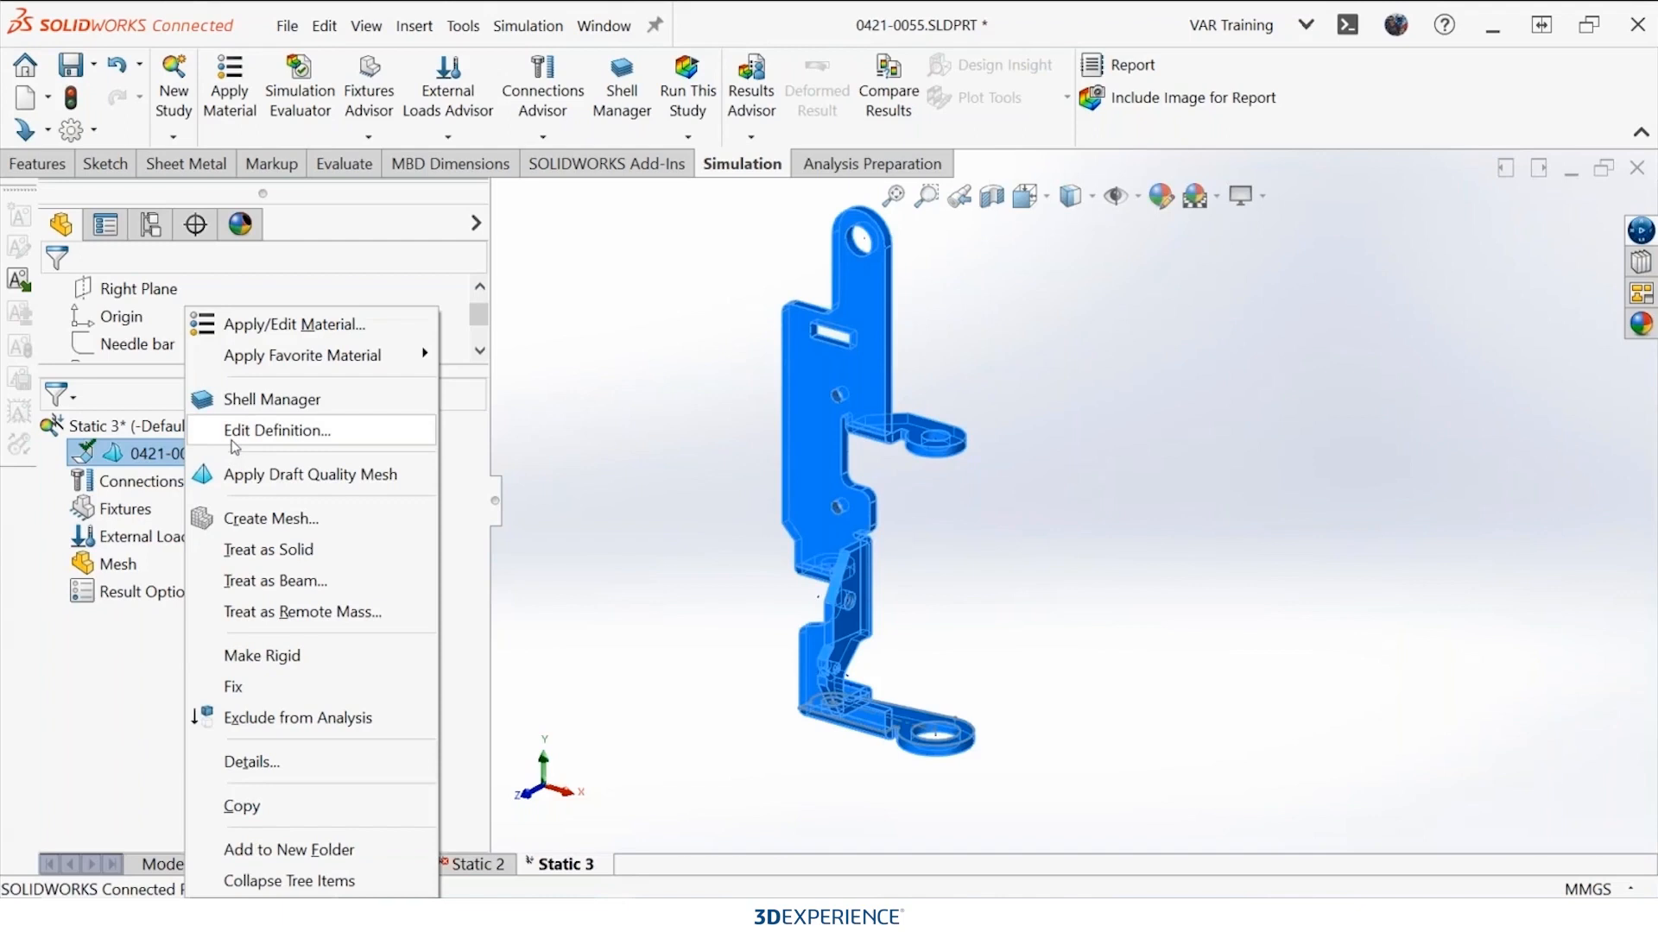
click(305, 336)
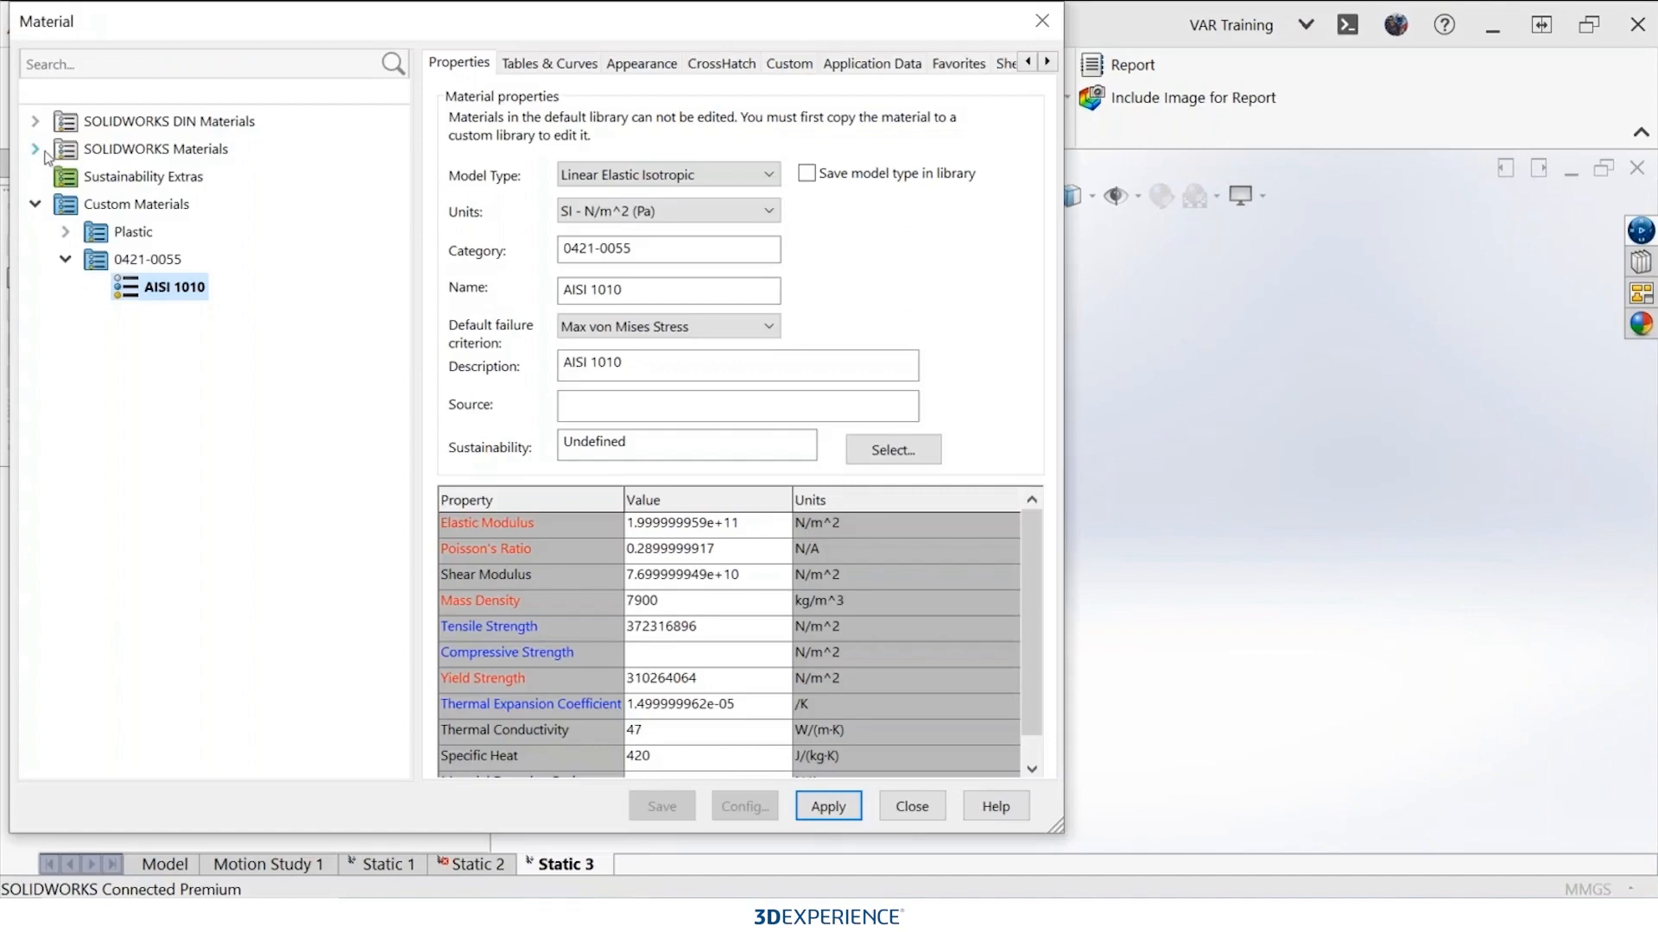
click(40, 150)
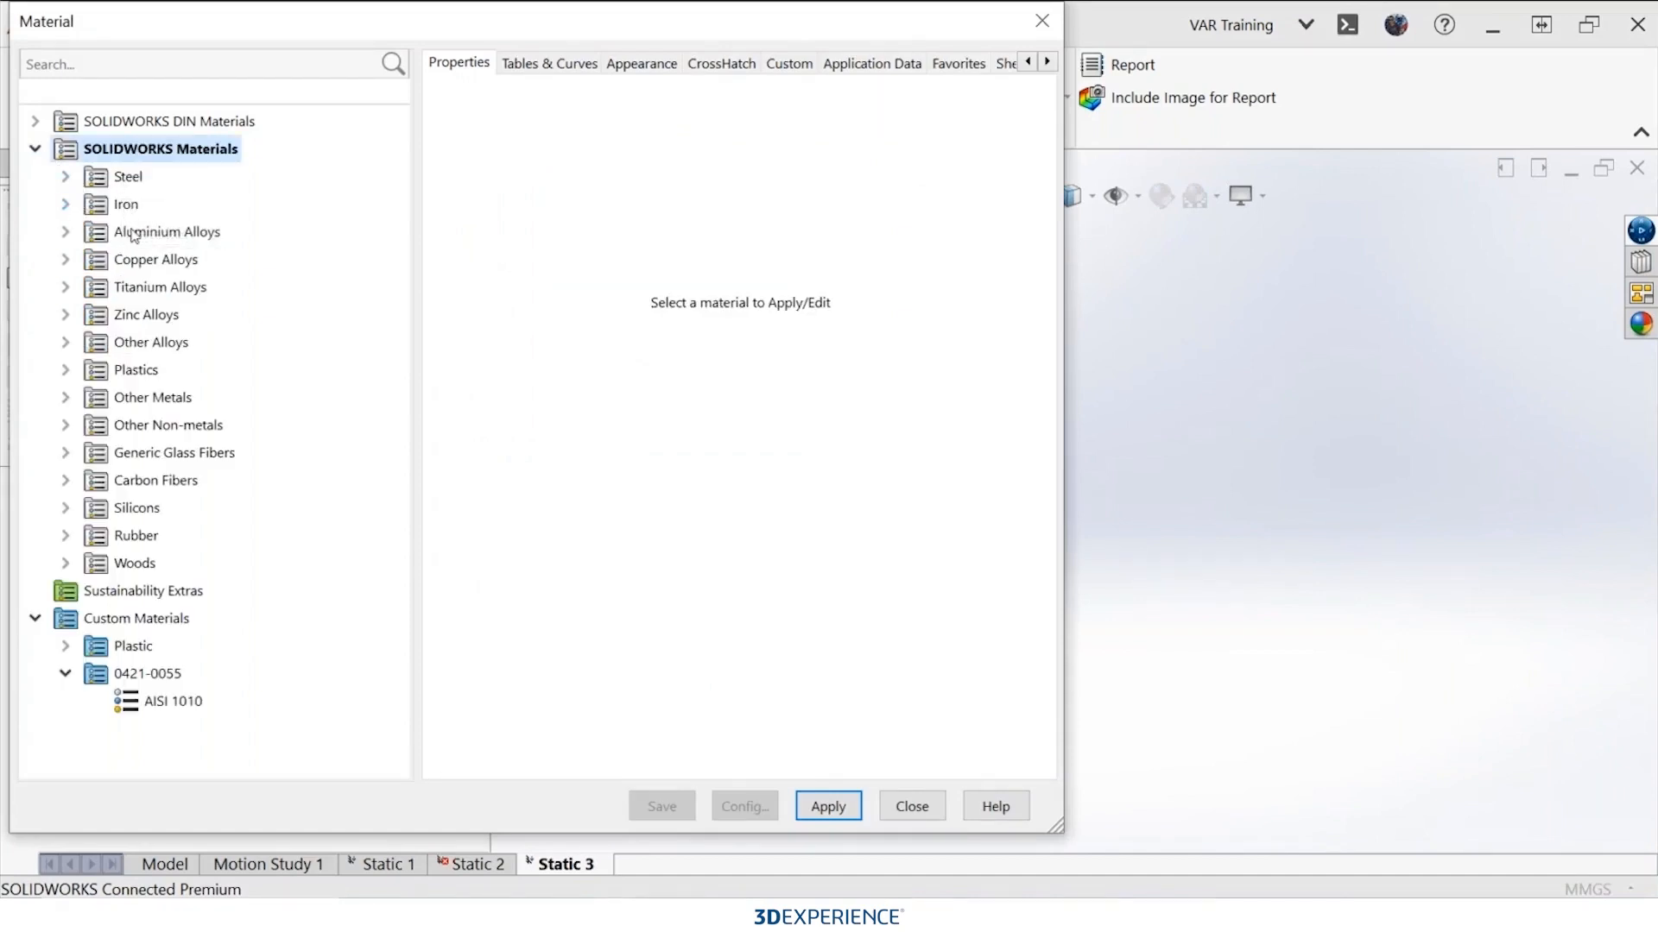
double_click(86, 178)
click(159, 234)
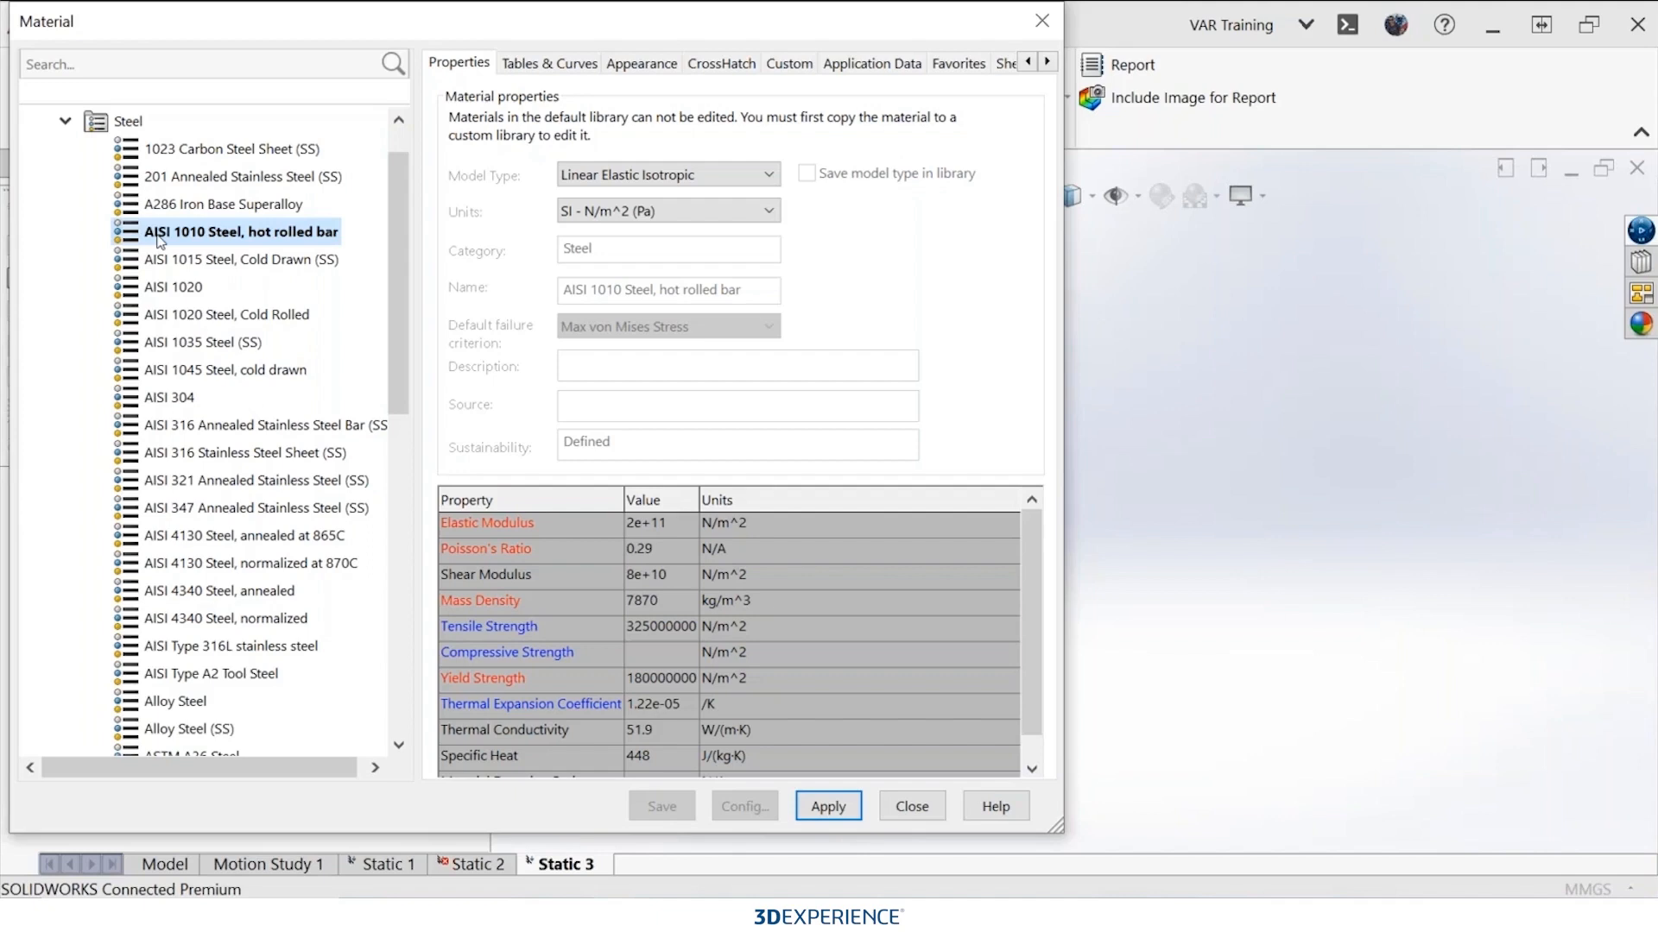
click(912, 806)
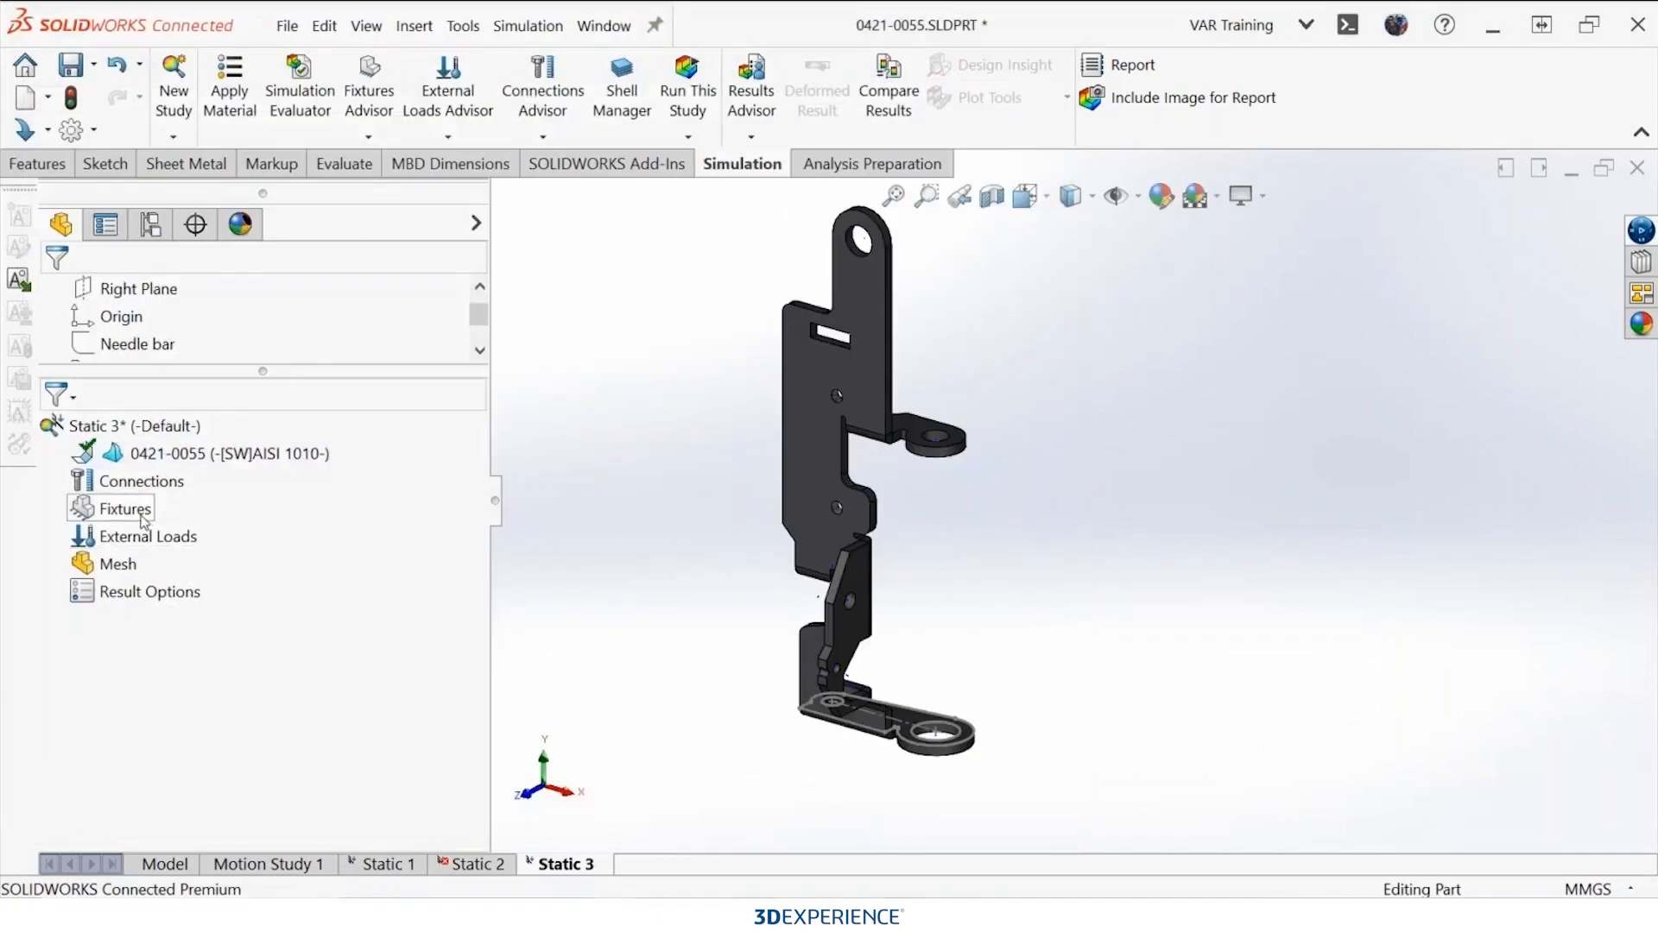
Step: Add a Fixed Geometry fixture to the inner faces of the bracket's top hole and the large hole in its bottom flange
right_click(145, 521)
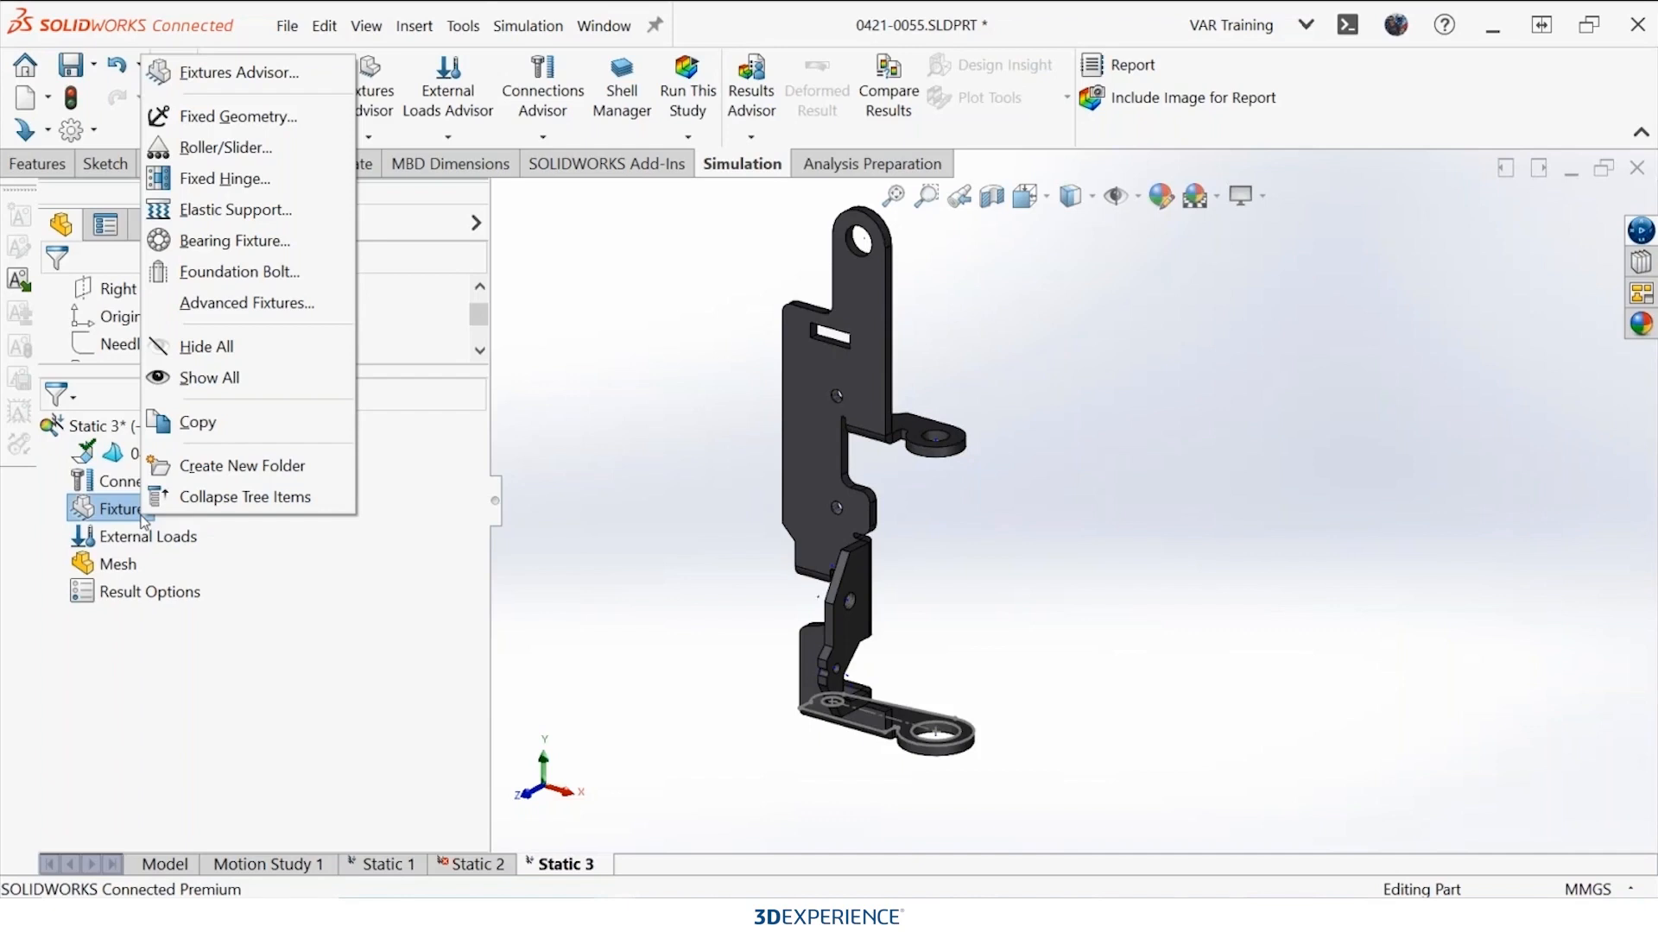
click(304, 127)
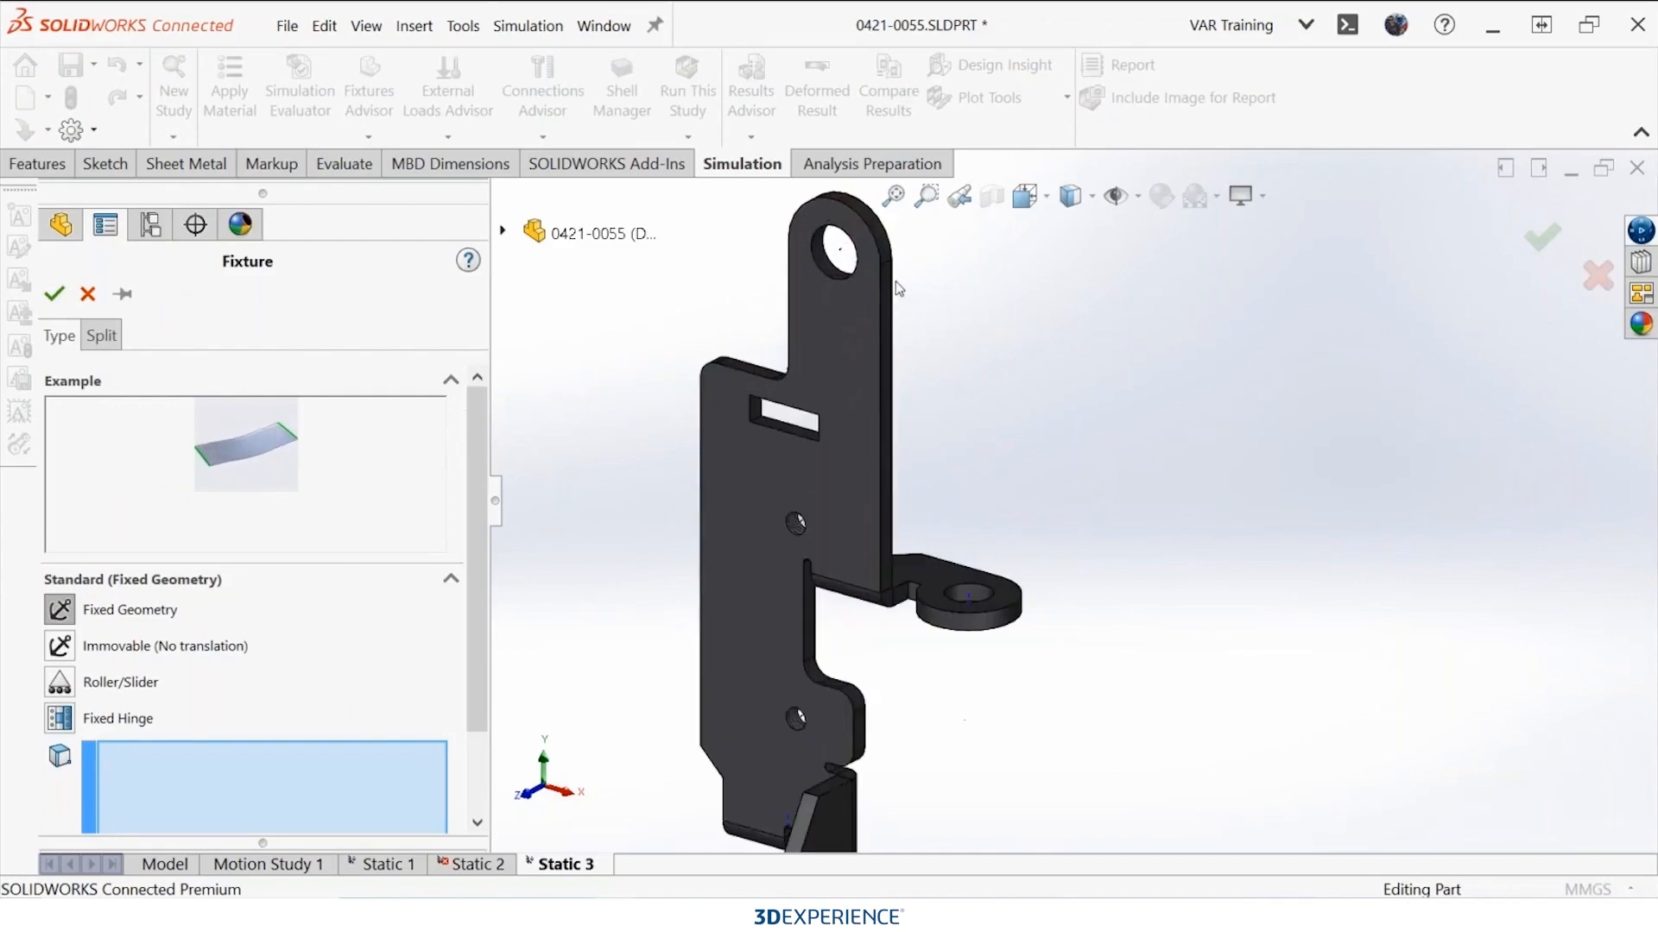
click(843, 251)
scroll(984, 413, up, 5)
scroll(985, 413, down, 8)
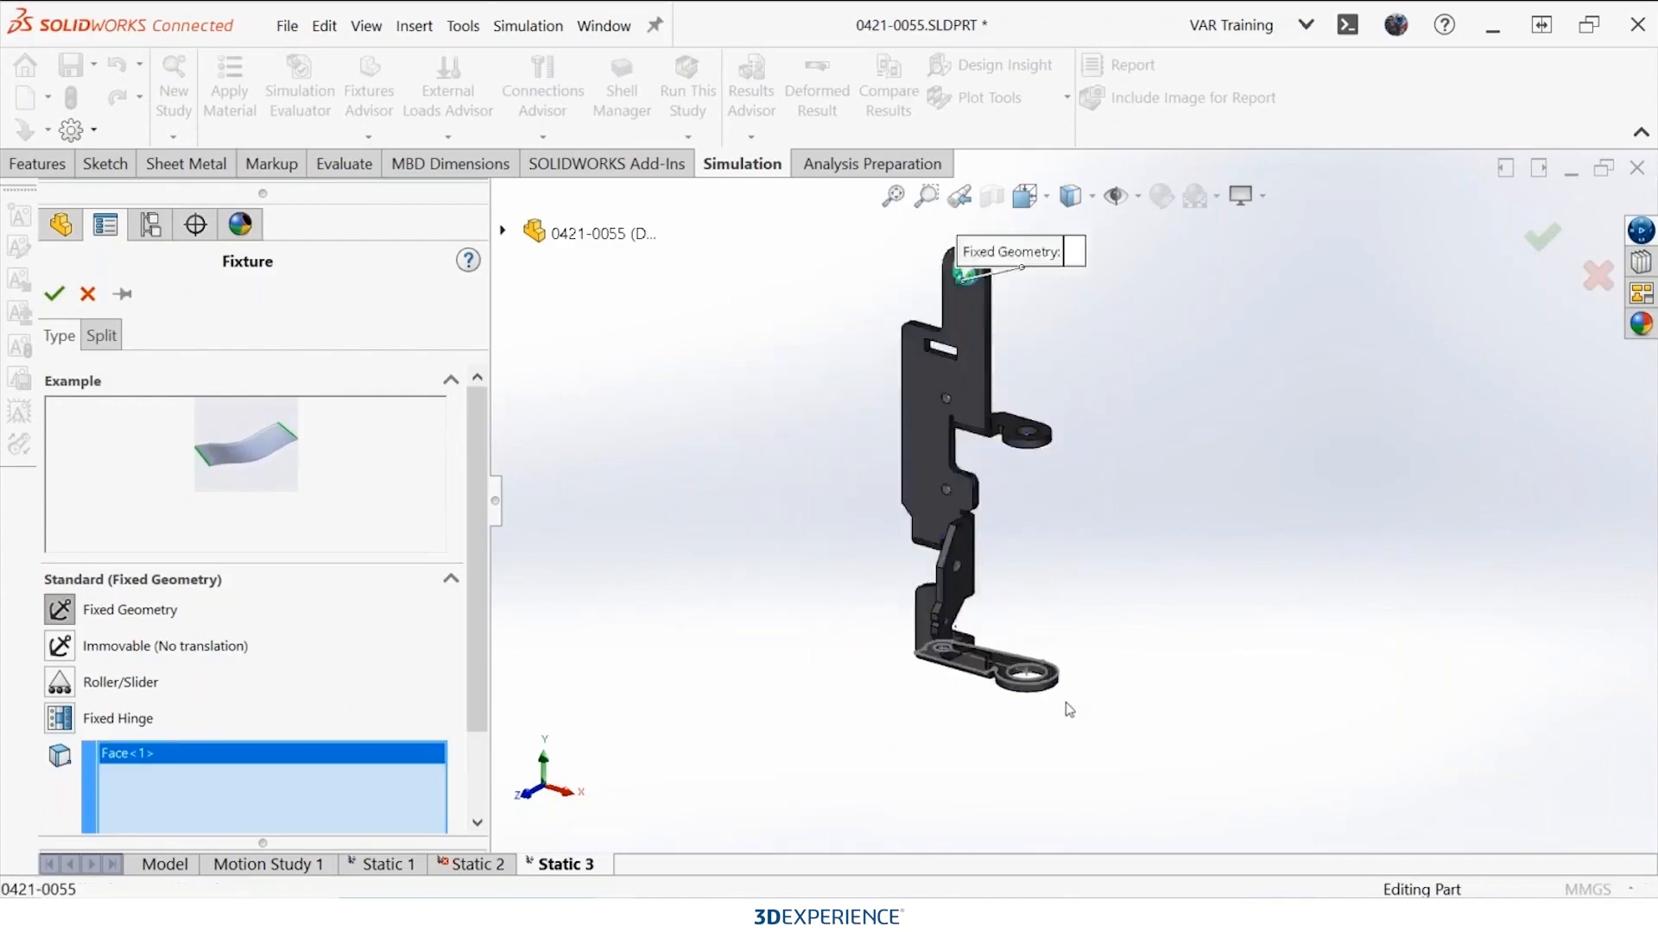
click(1026, 622)
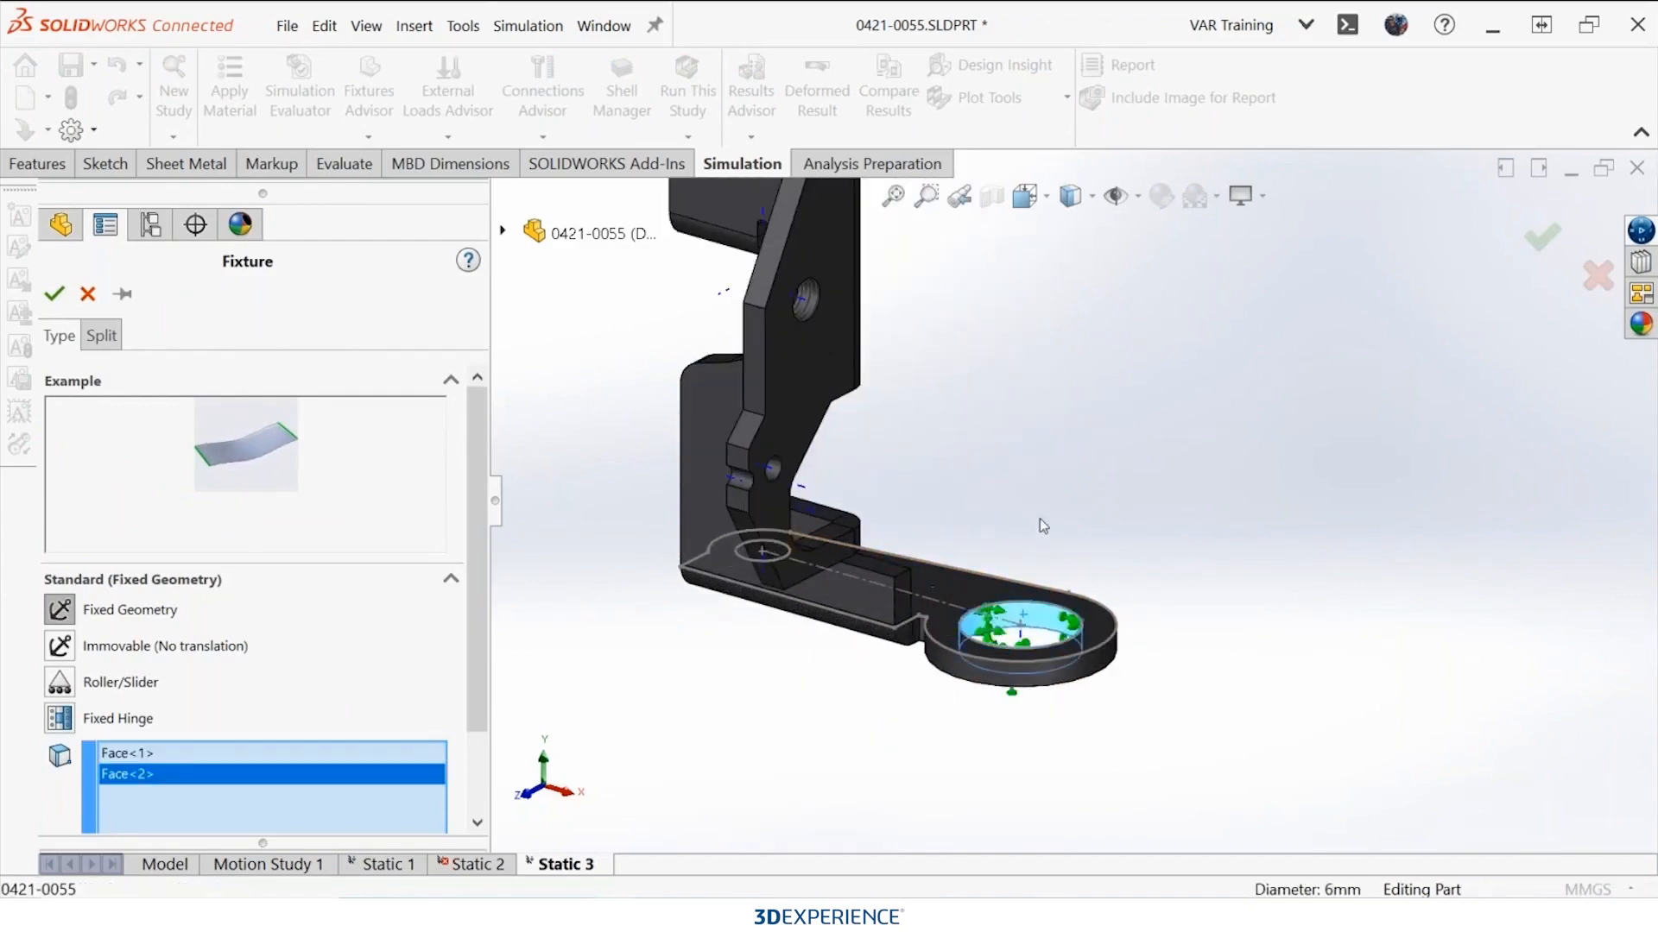
scroll(1058, 511, up, 8)
scroll(1100, 328, down, 2)
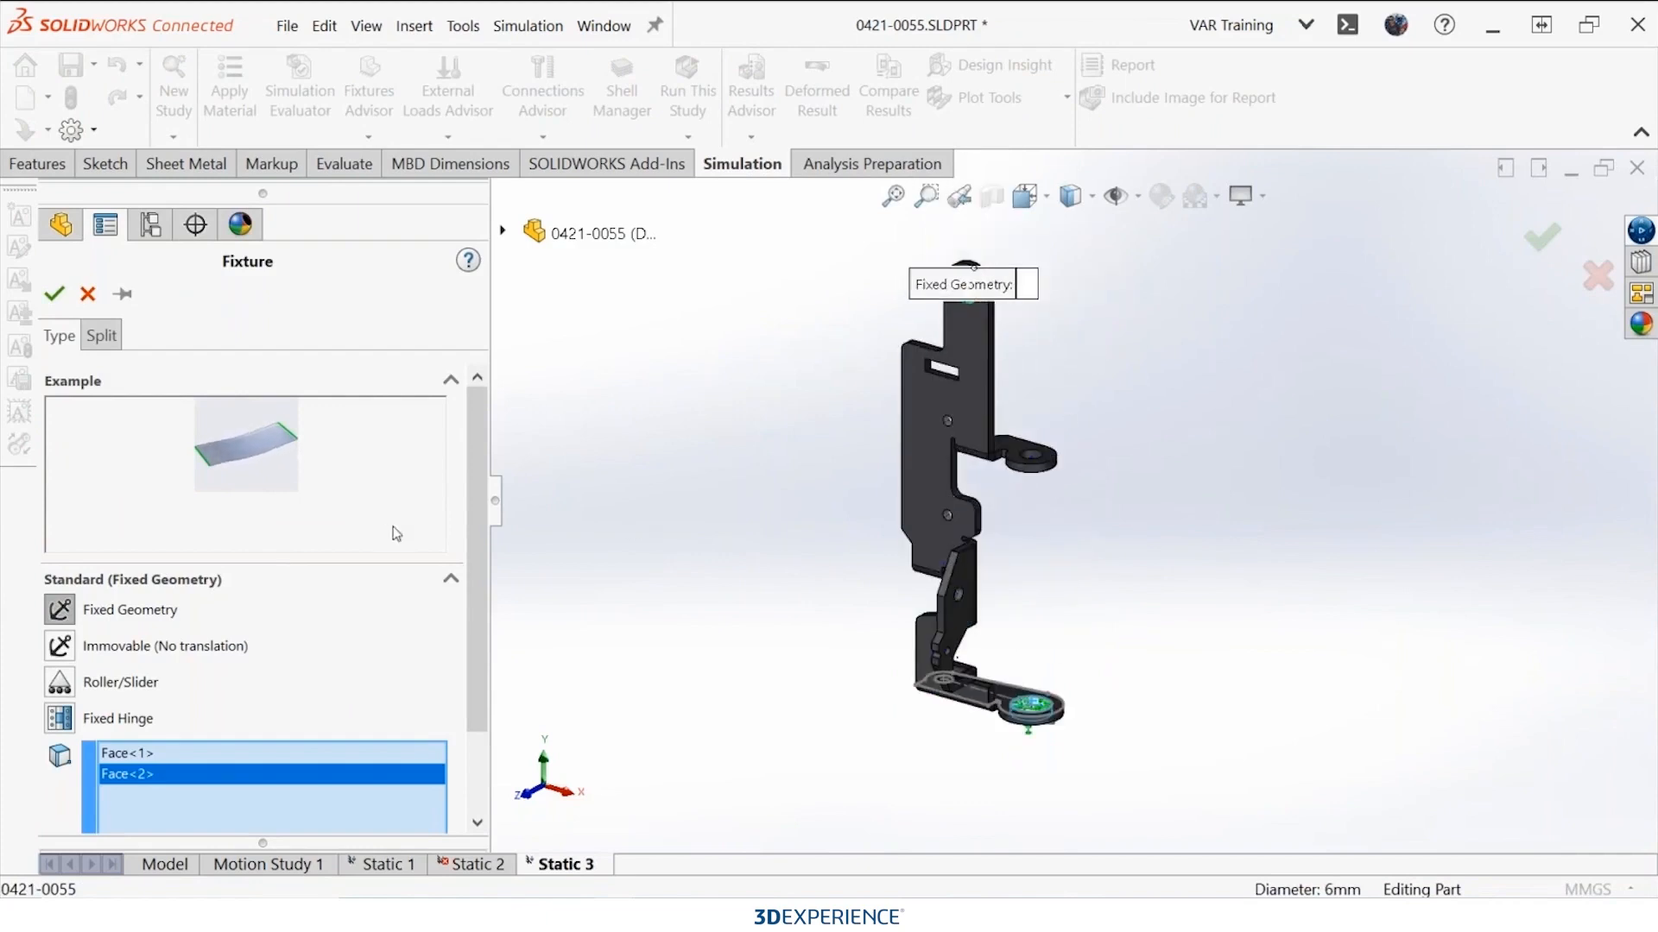
click(53, 294)
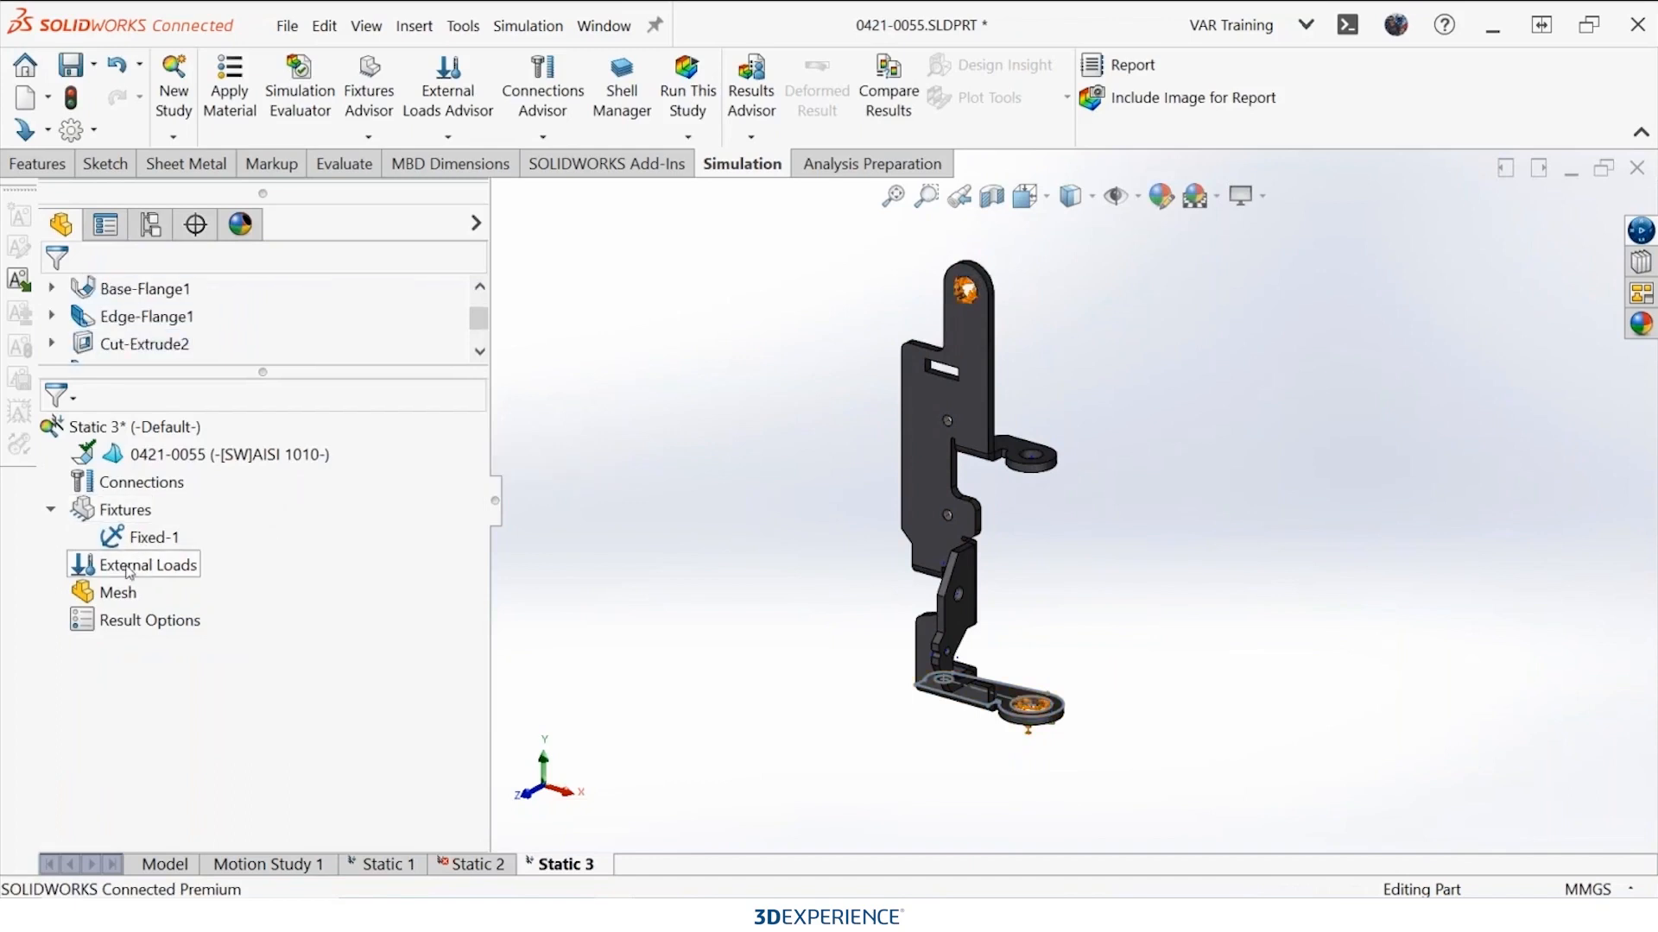
Step: Apply a 50 lbf force normal to the upper face of the middle flange, using English (IPS) units
right_click(128, 568)
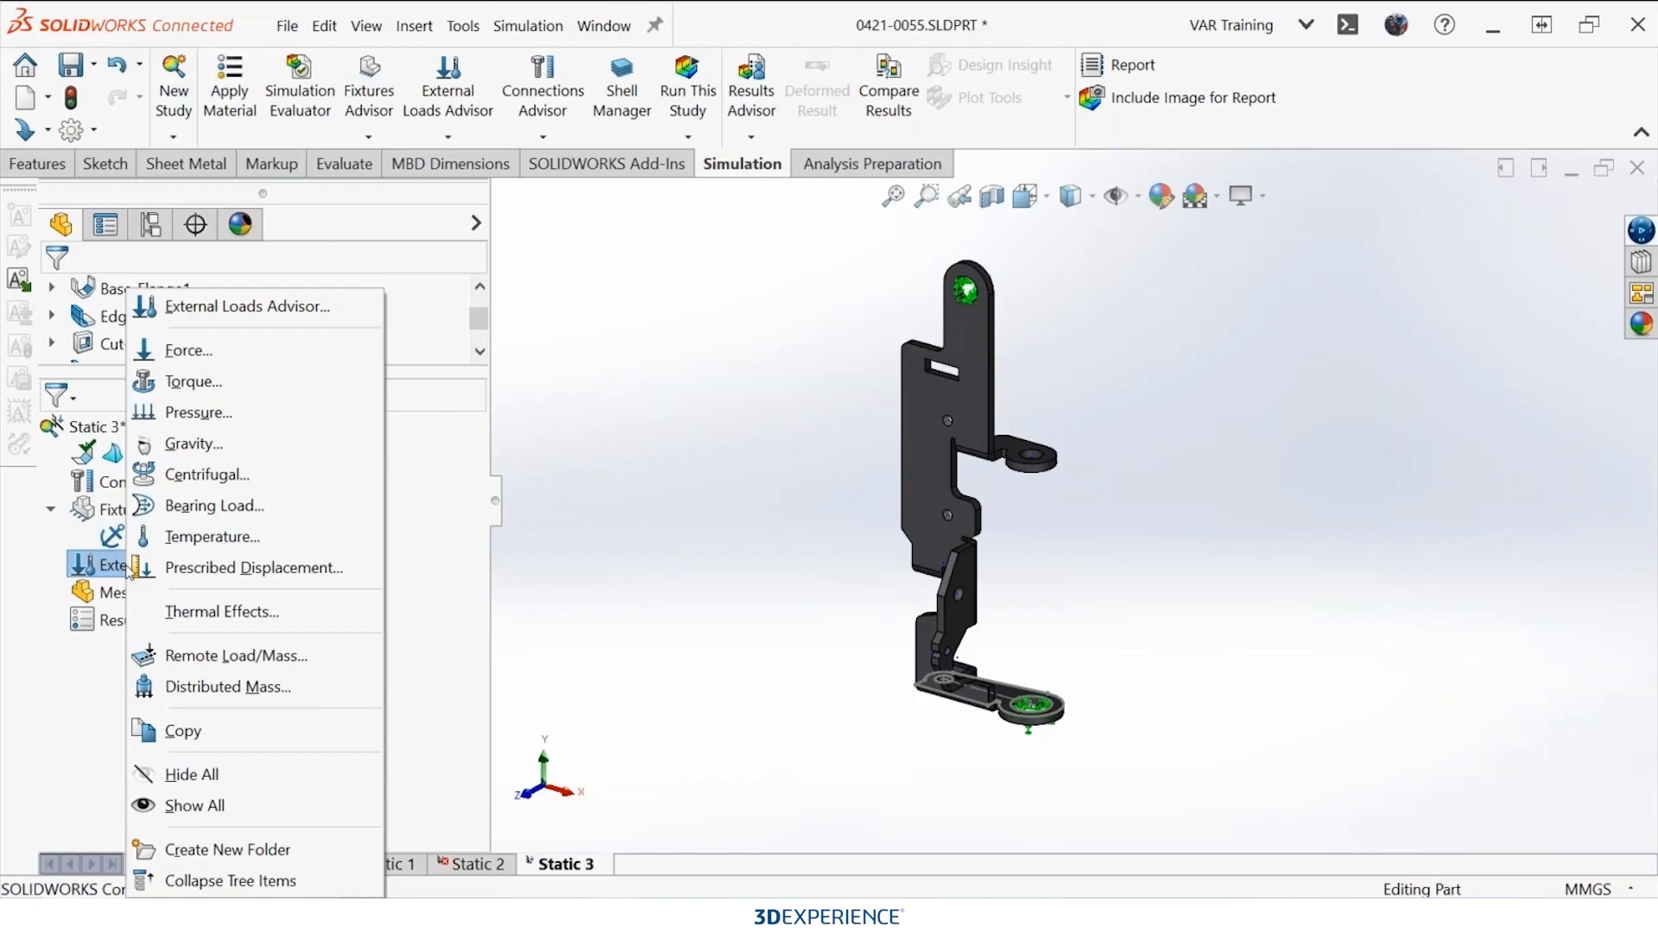
click(264, 366)
scroll(1029, 458, down, 5)
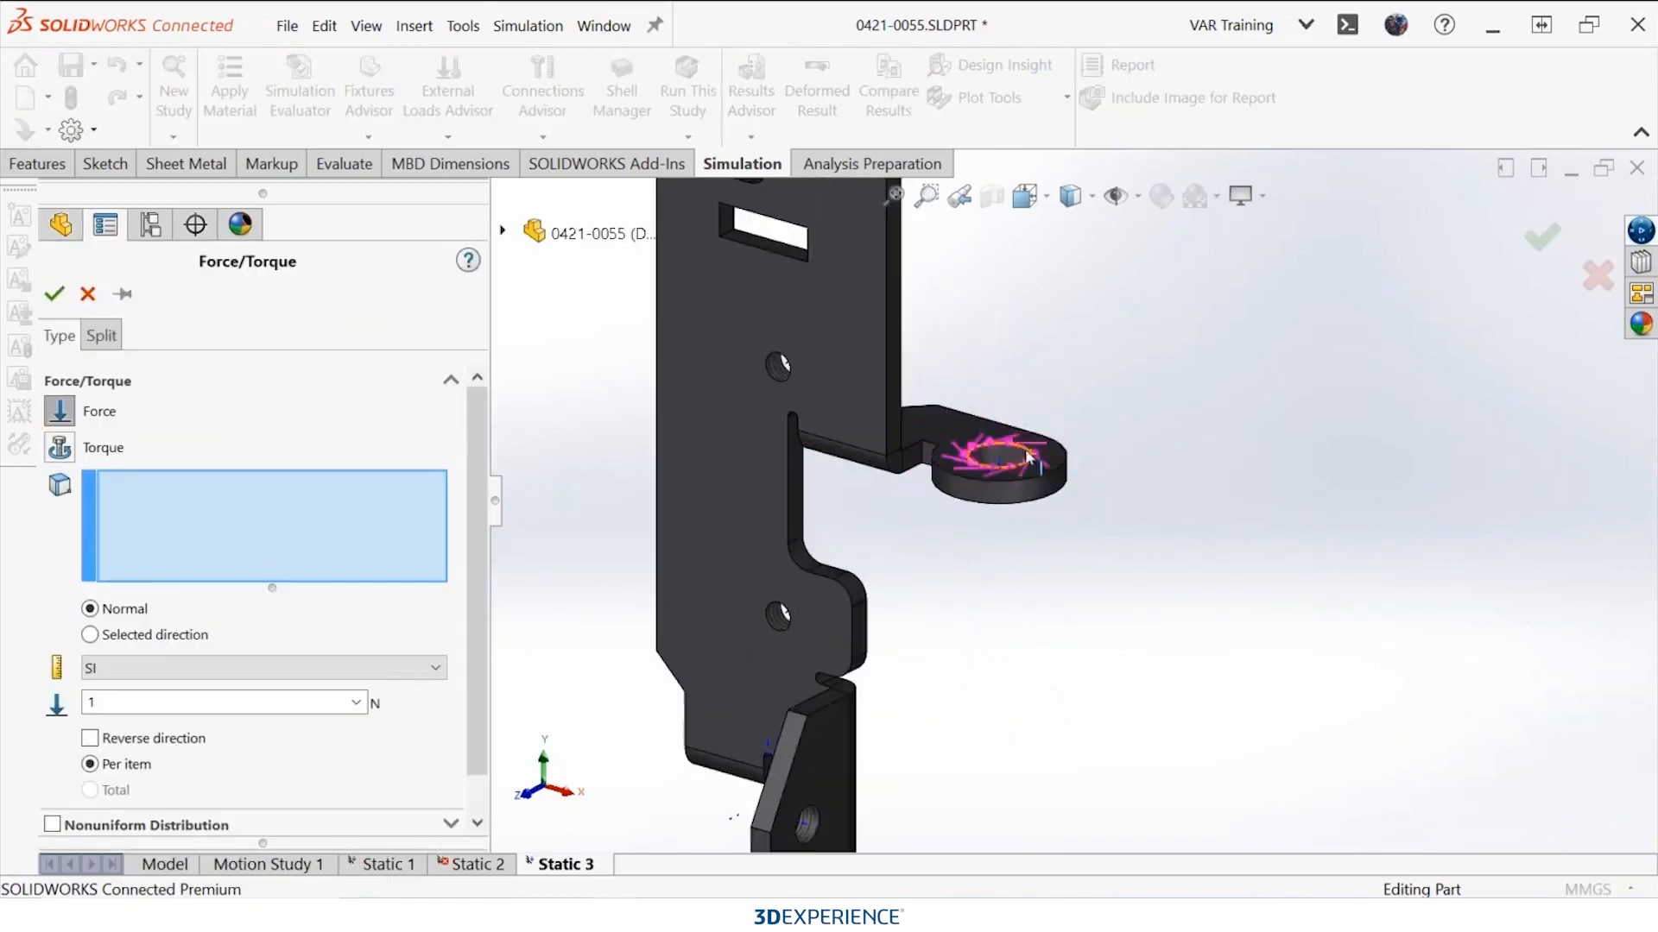
click(1028, 458)
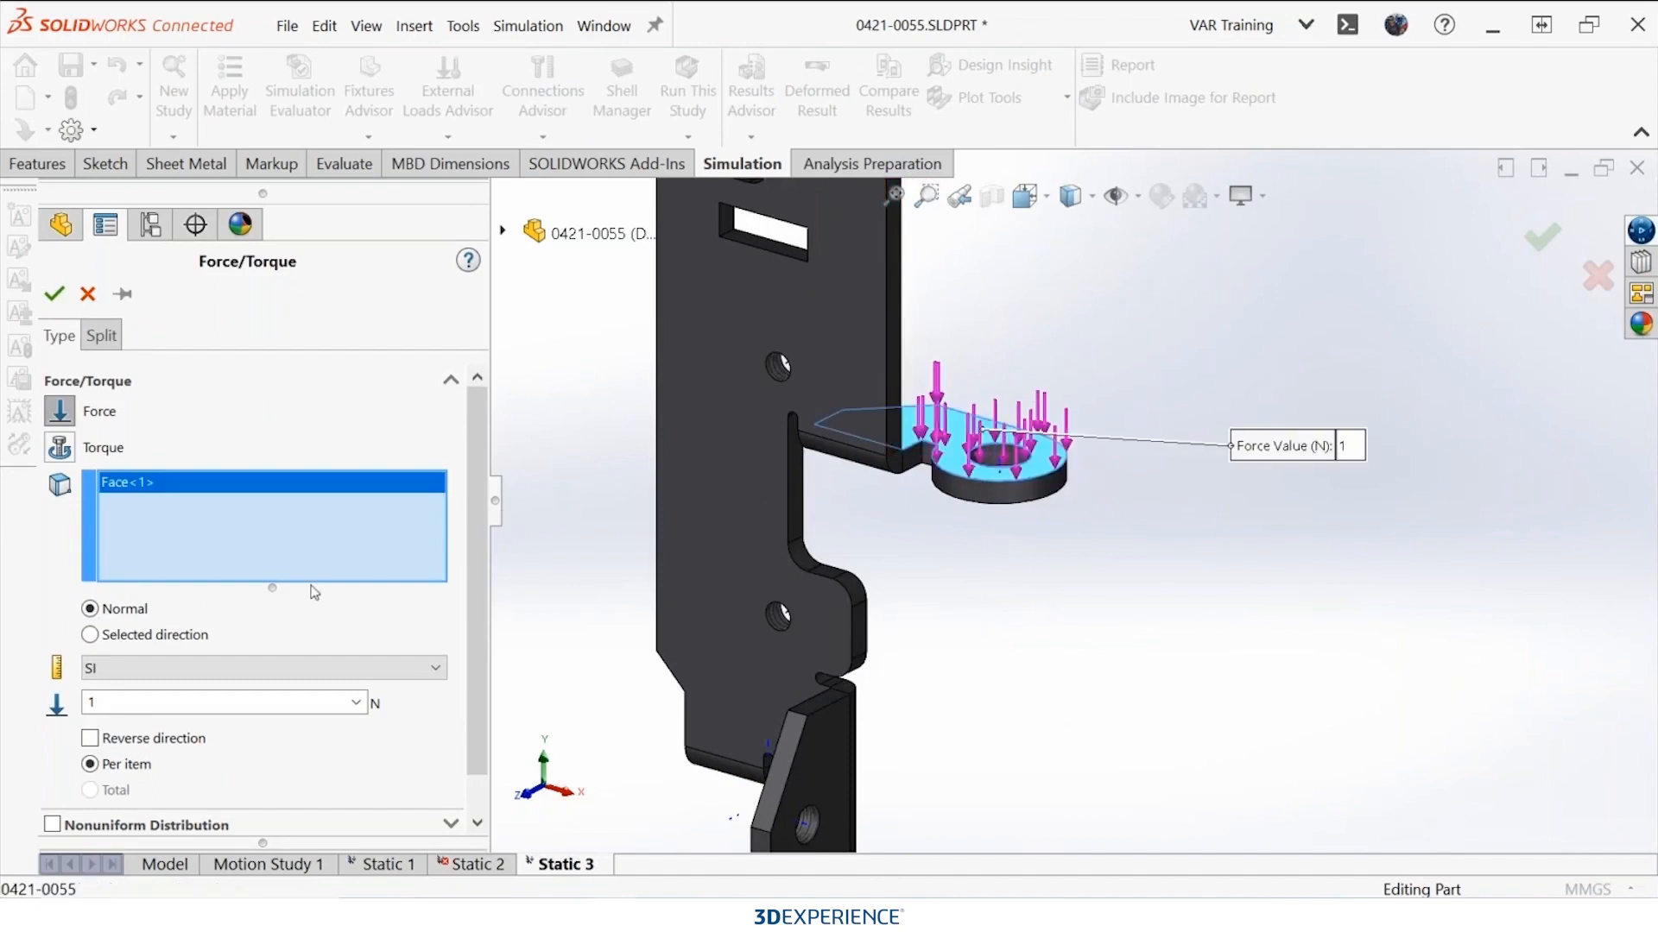
click(149, 669)
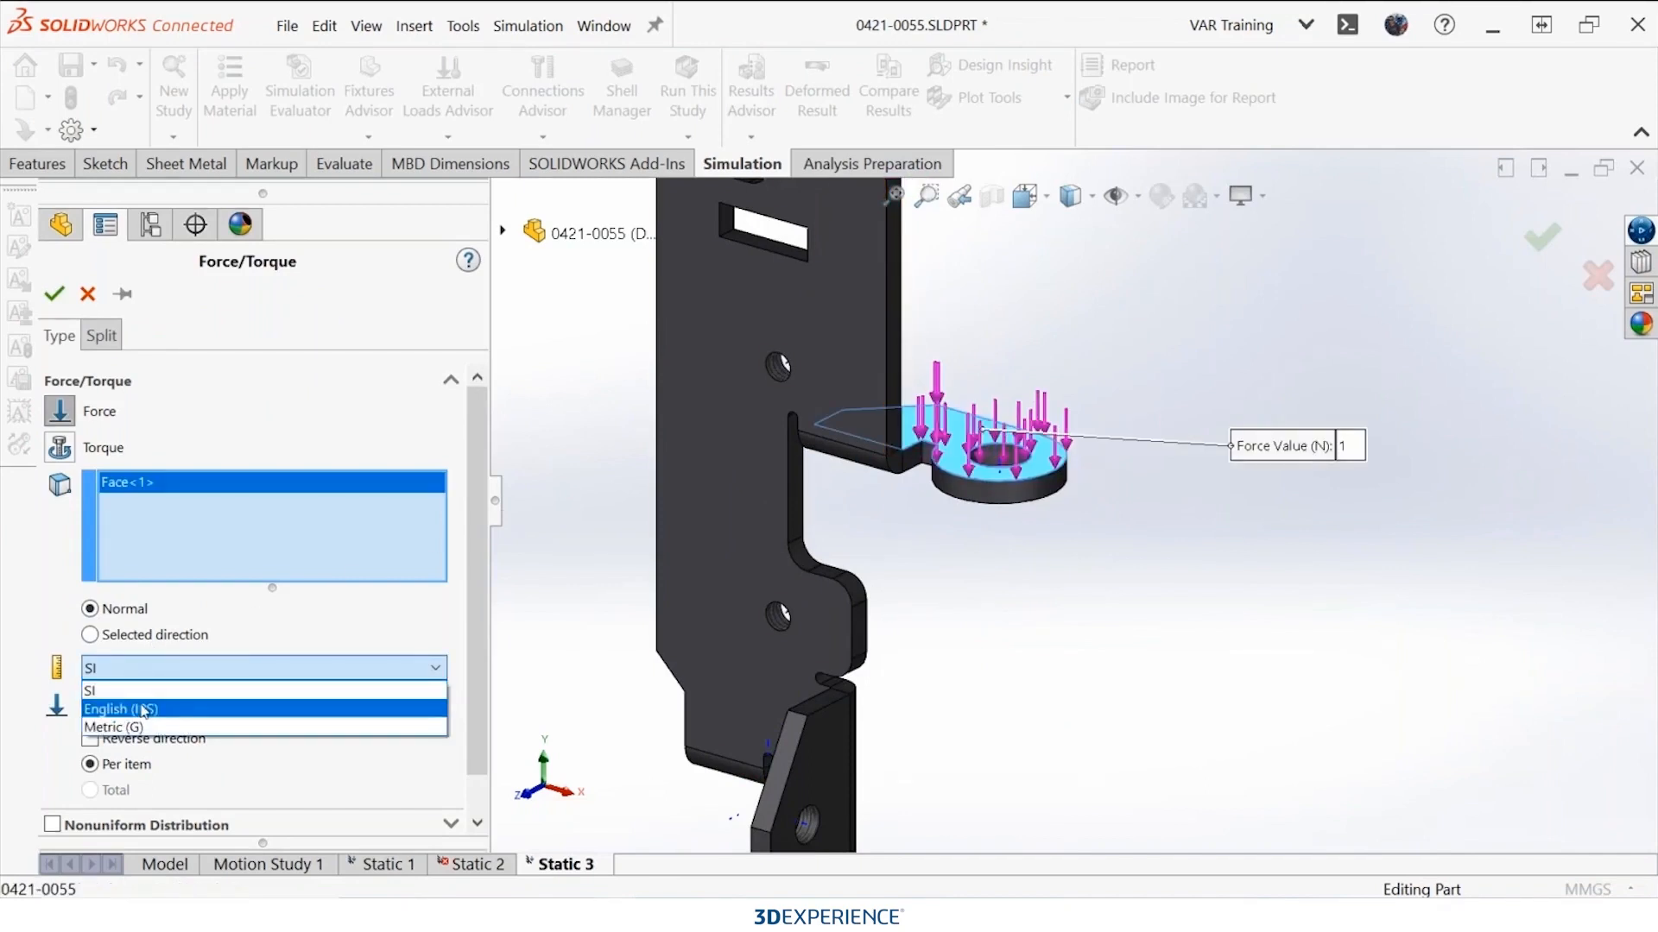
click(200, 709)
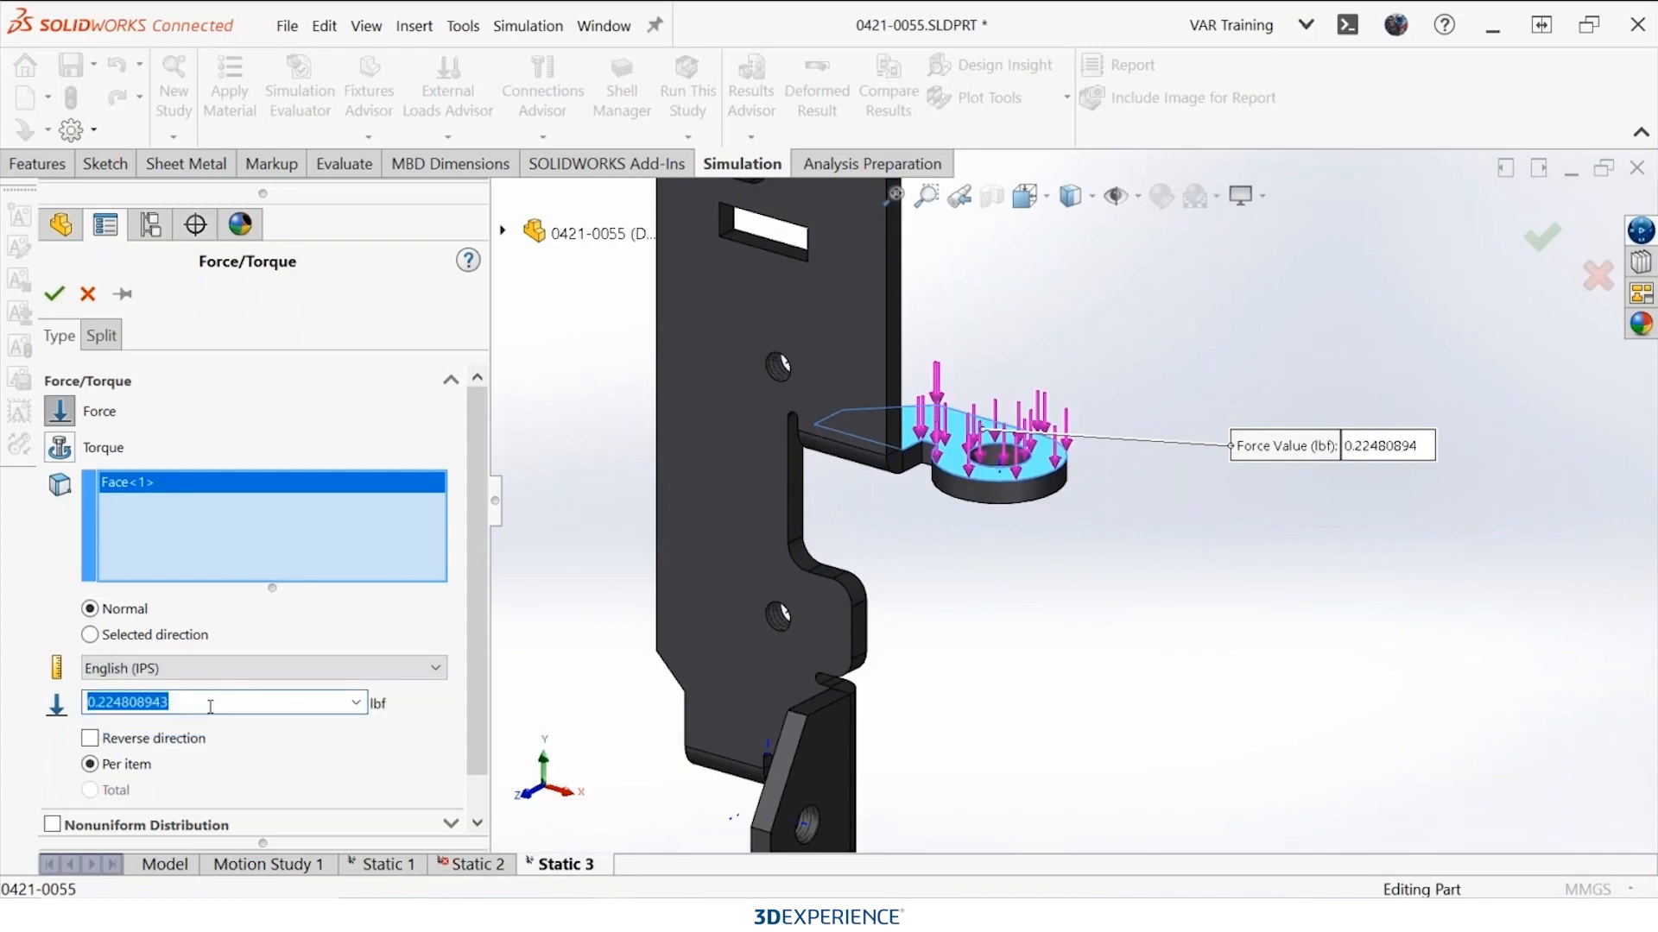
text(50)
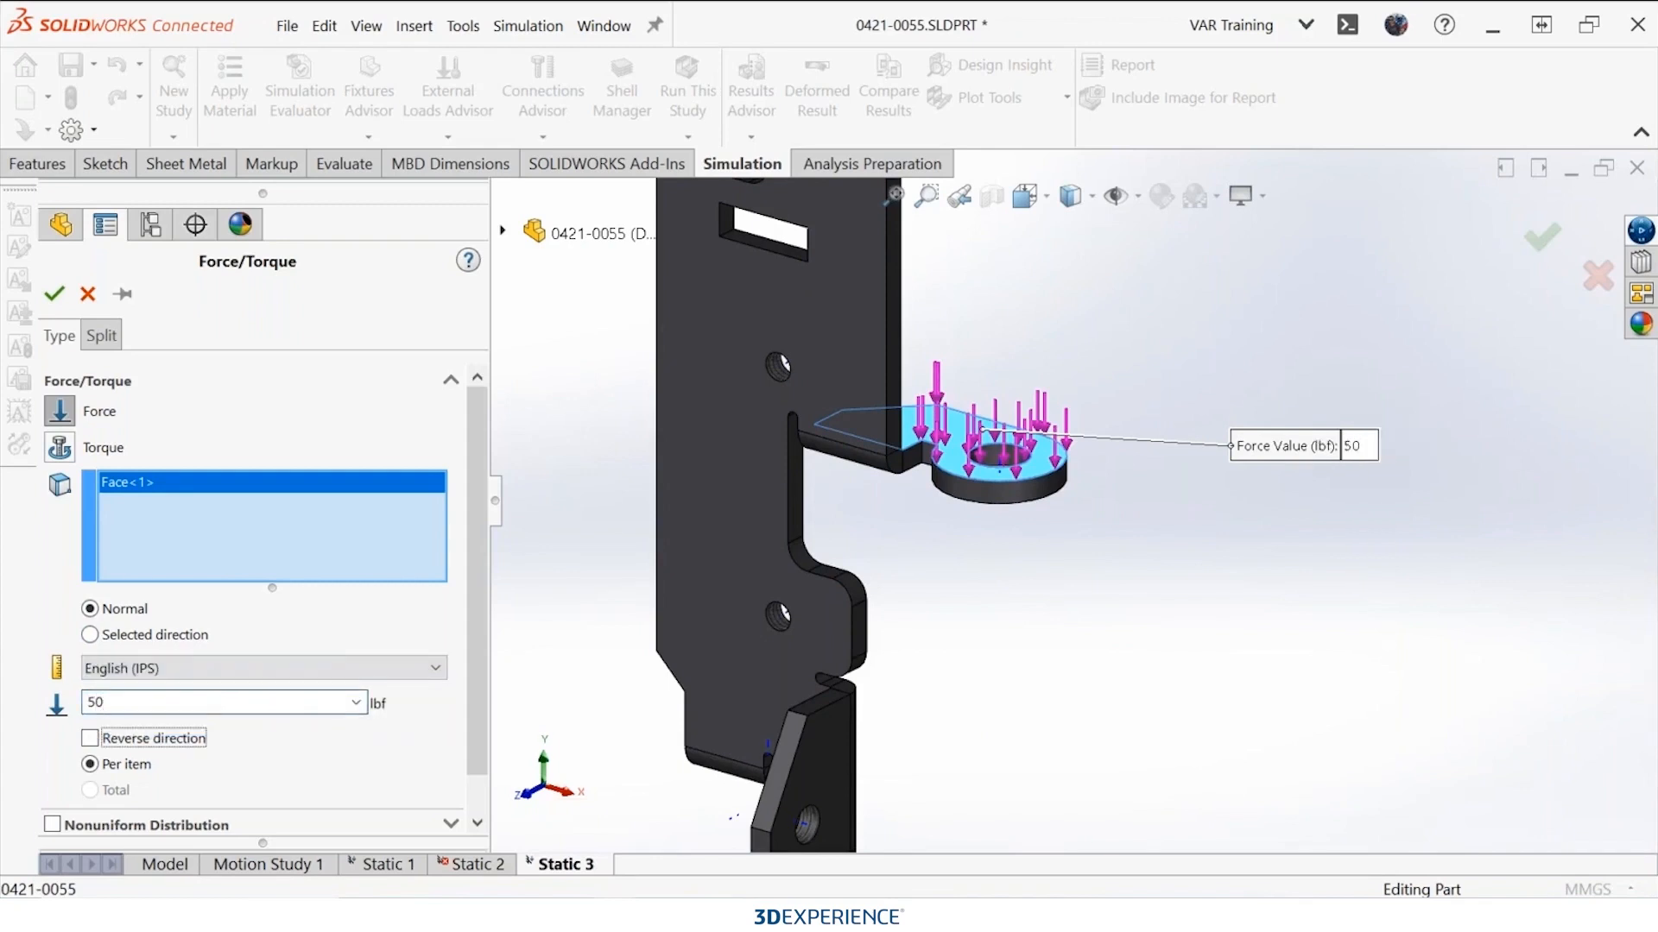
click(49, 298)
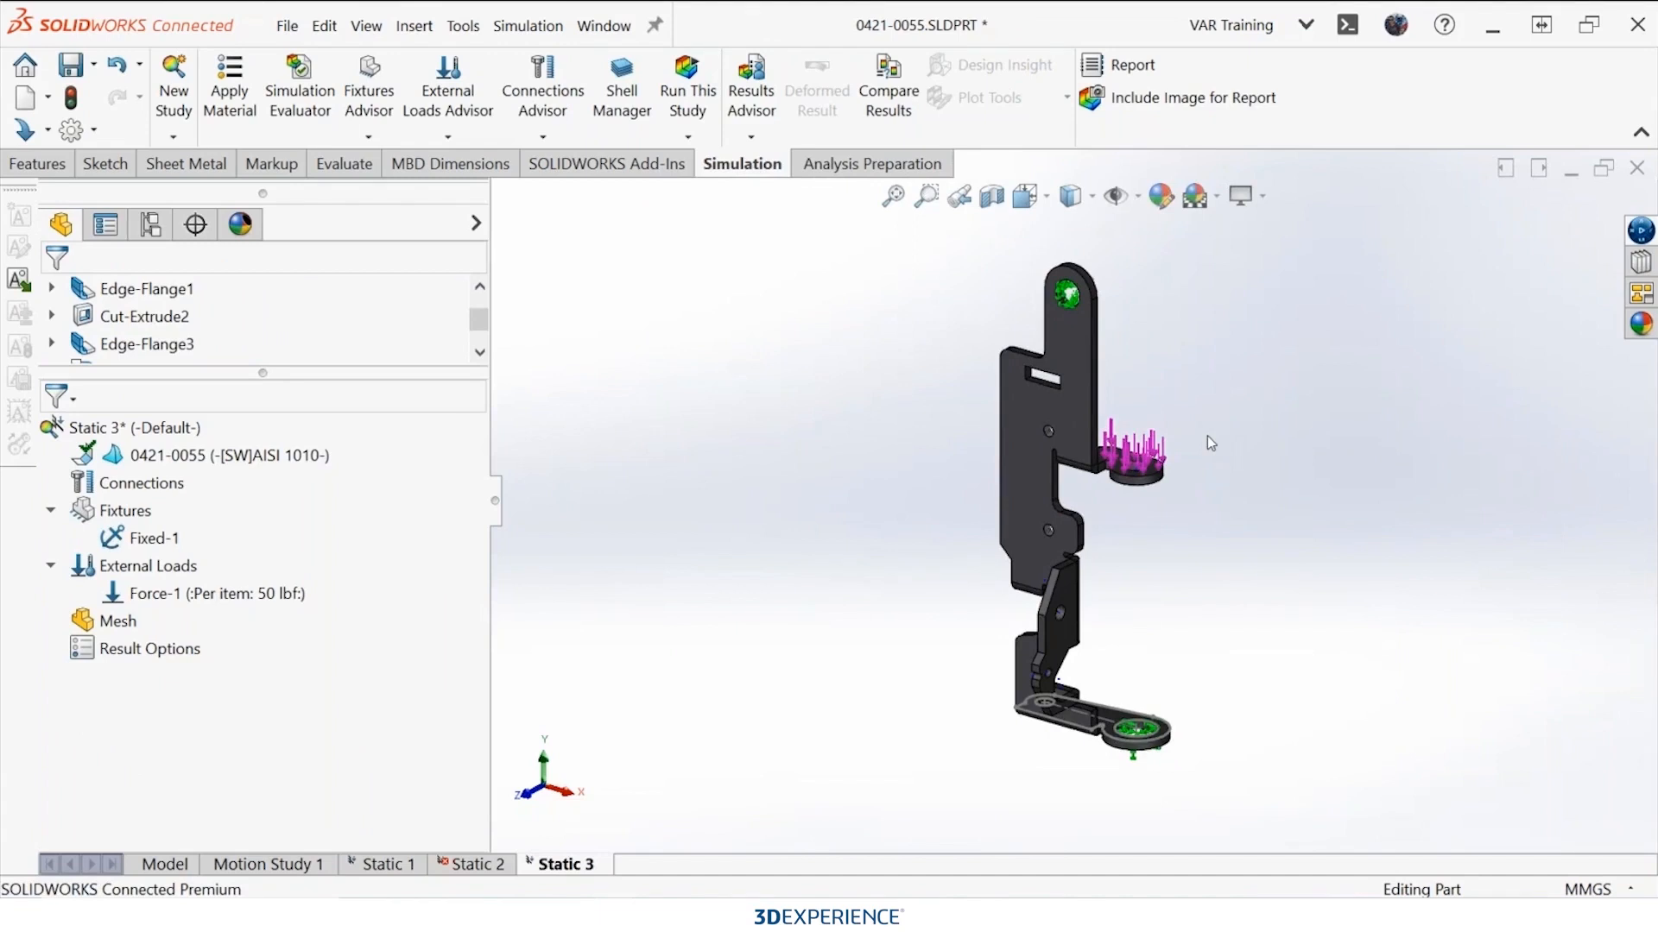
Step: Run the static study on the bracket and animate its resultant displacement plot
click(701, 111)
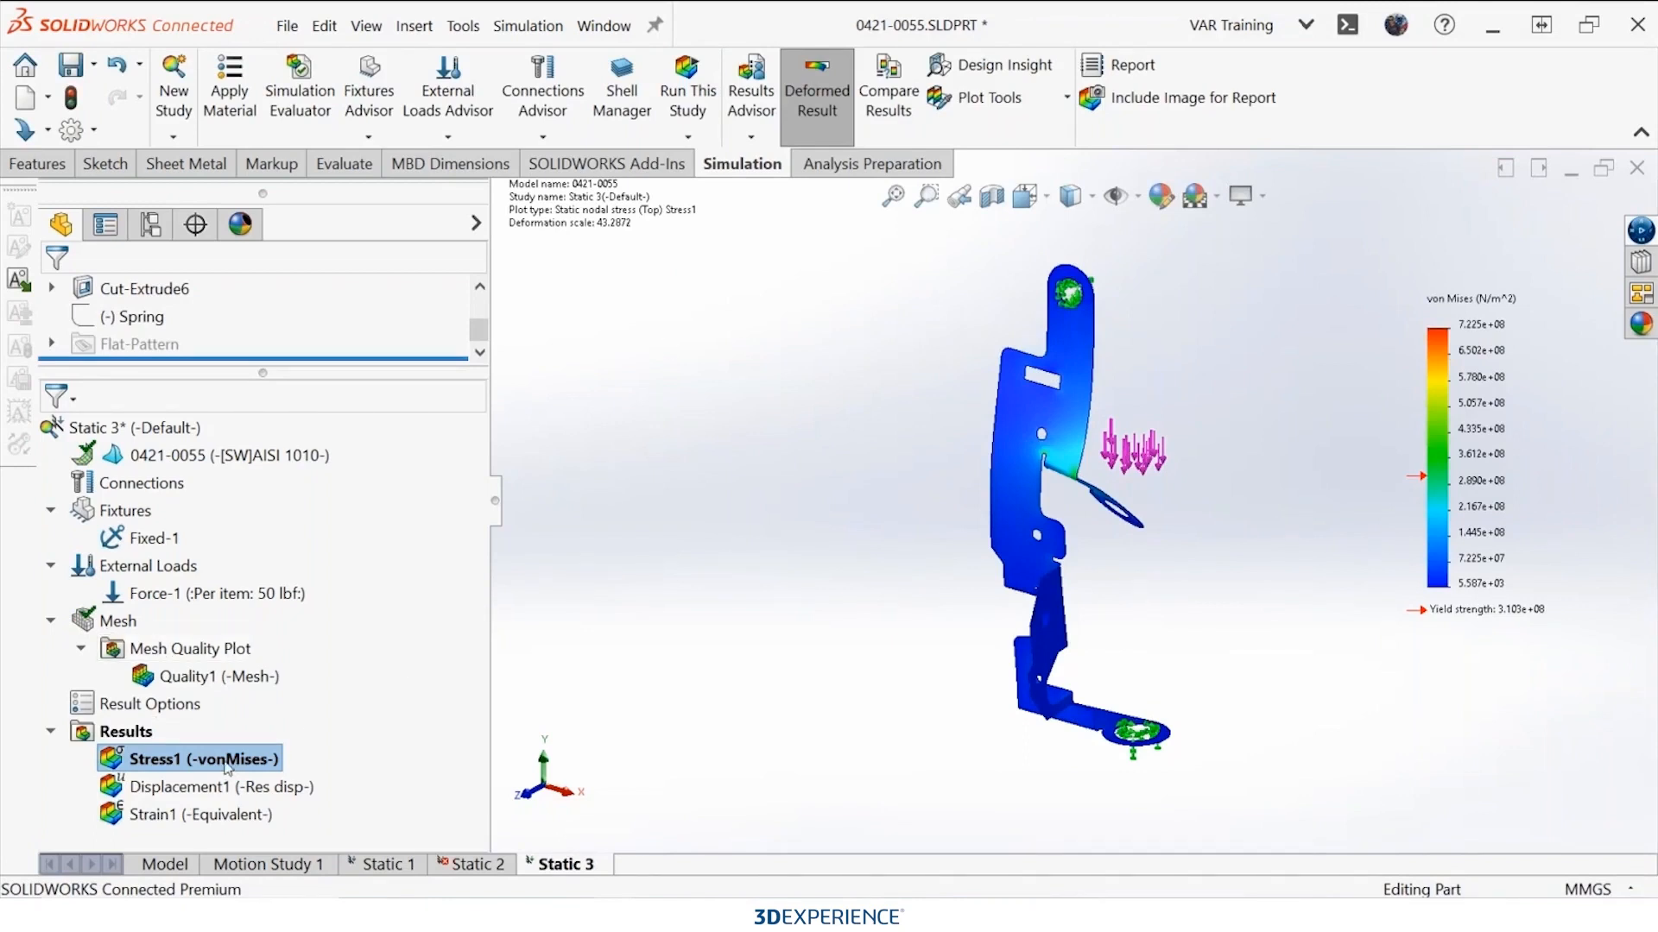
double_click(217, 788)
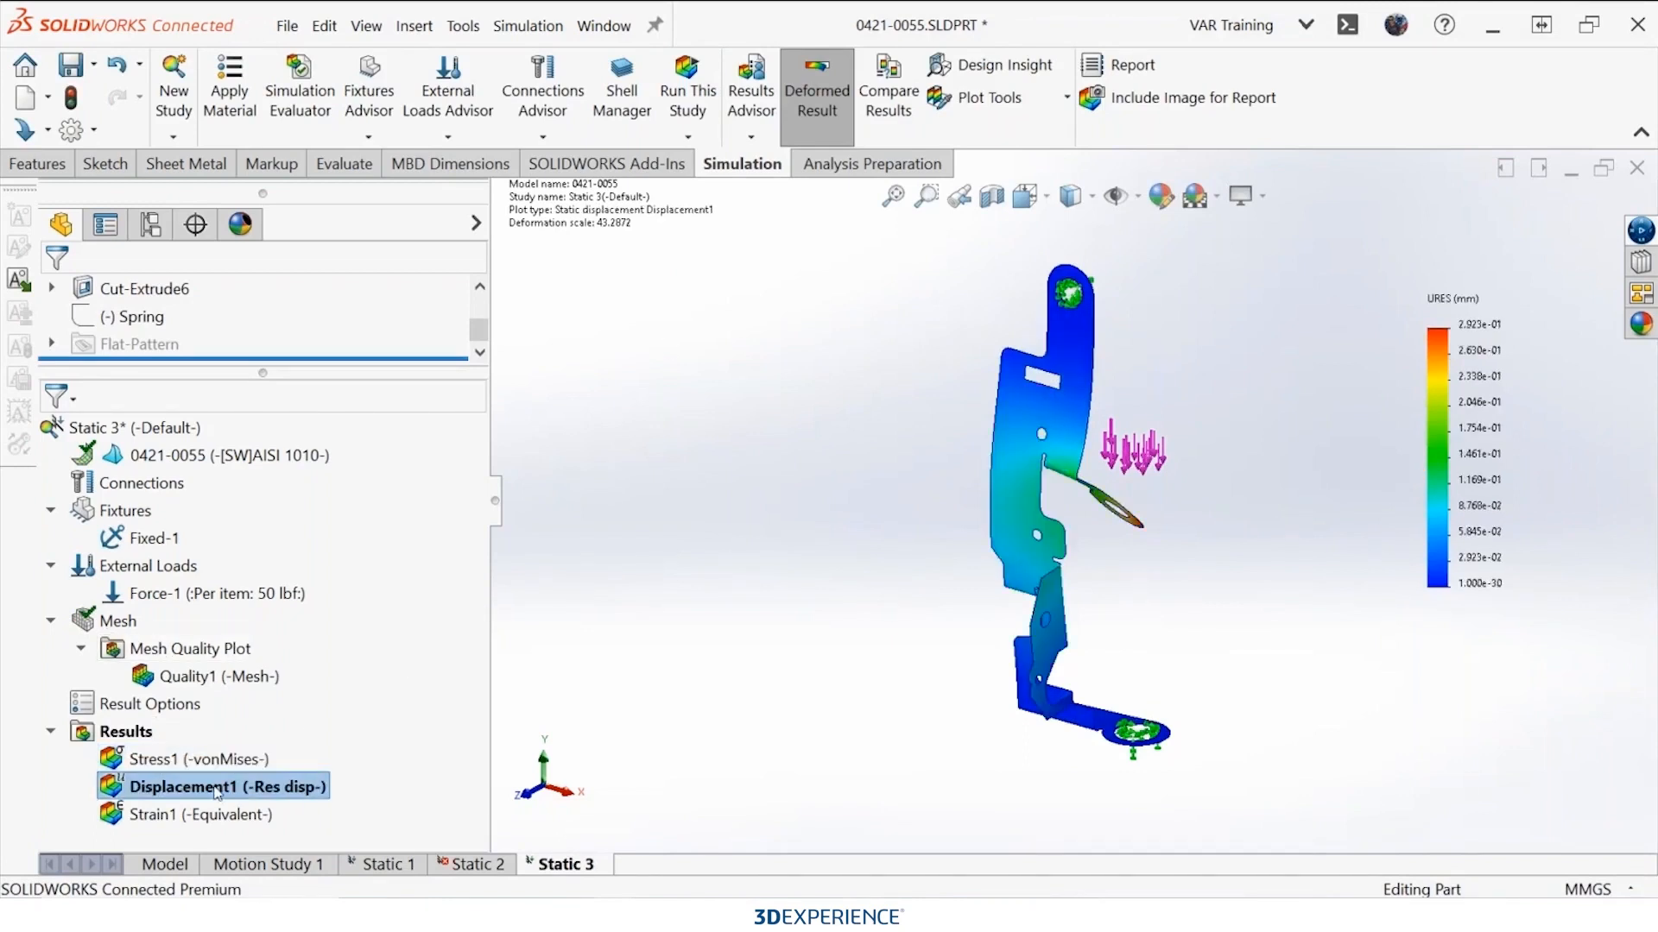
right_click(217, 791)
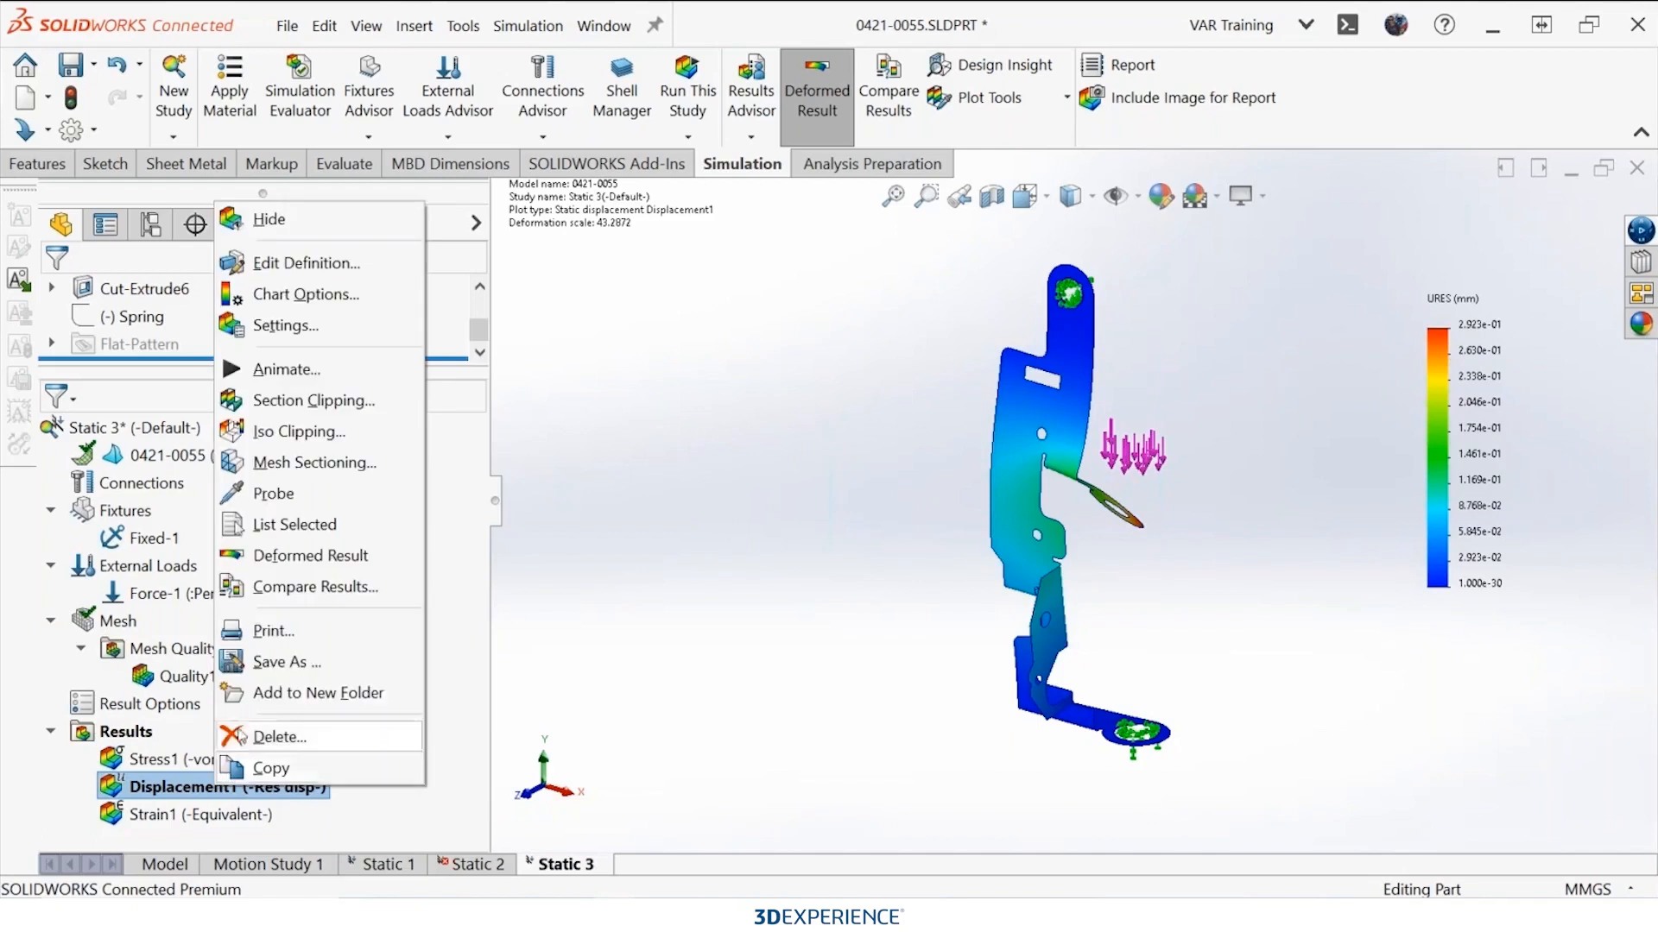
click(362, 384)
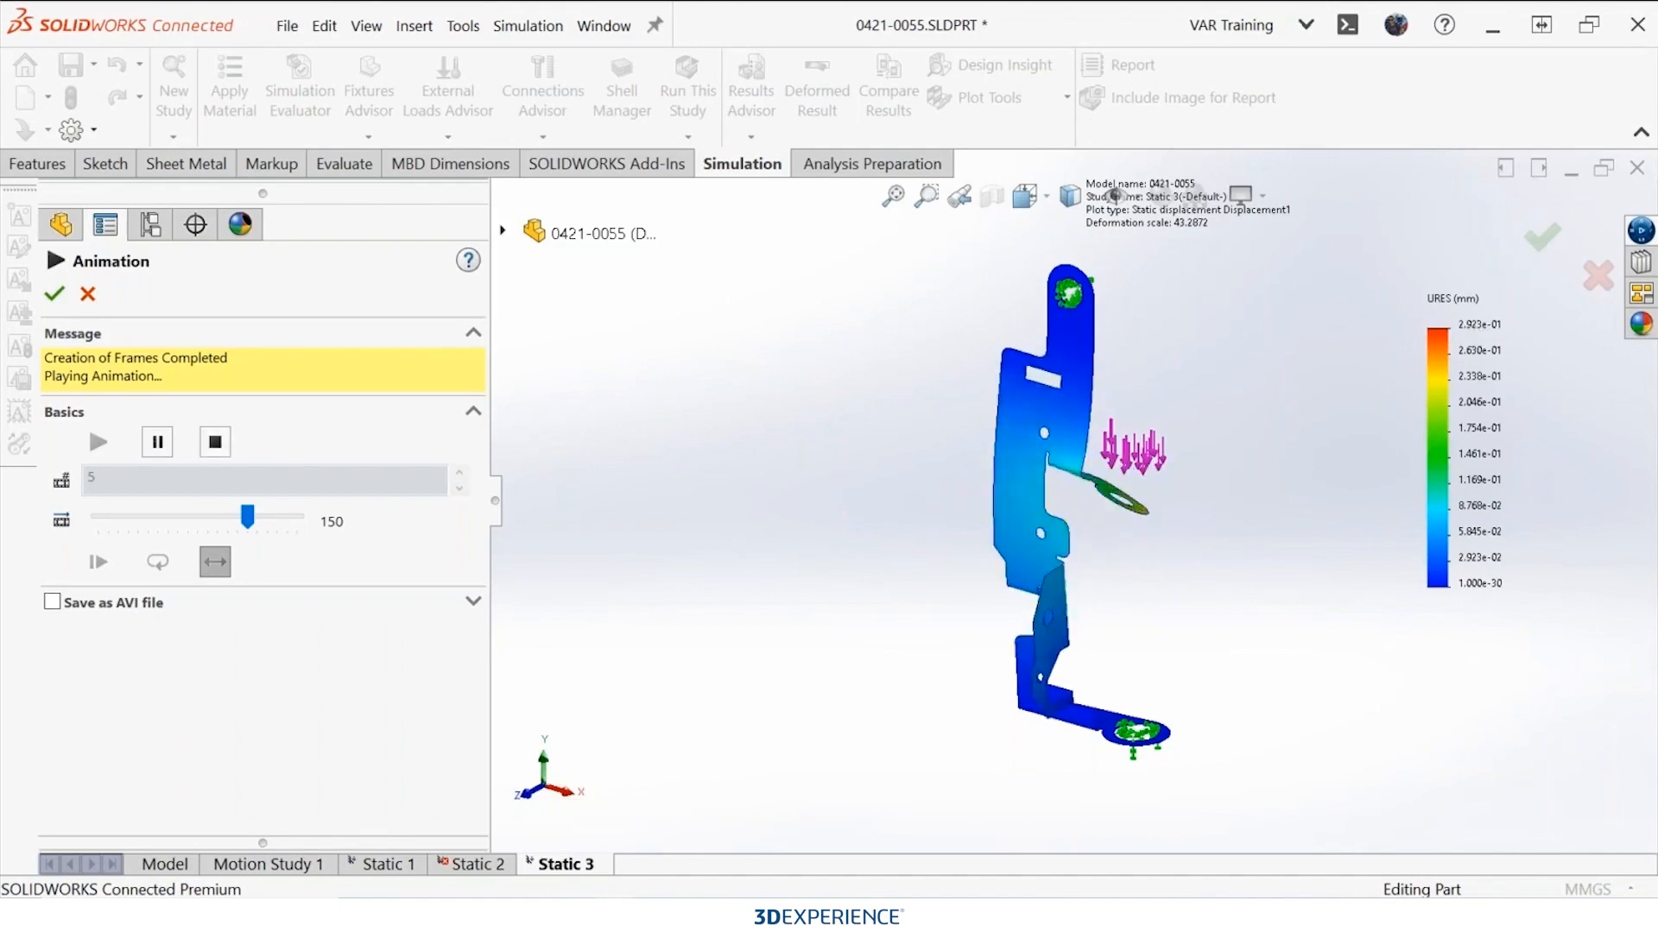
click(87, 294)
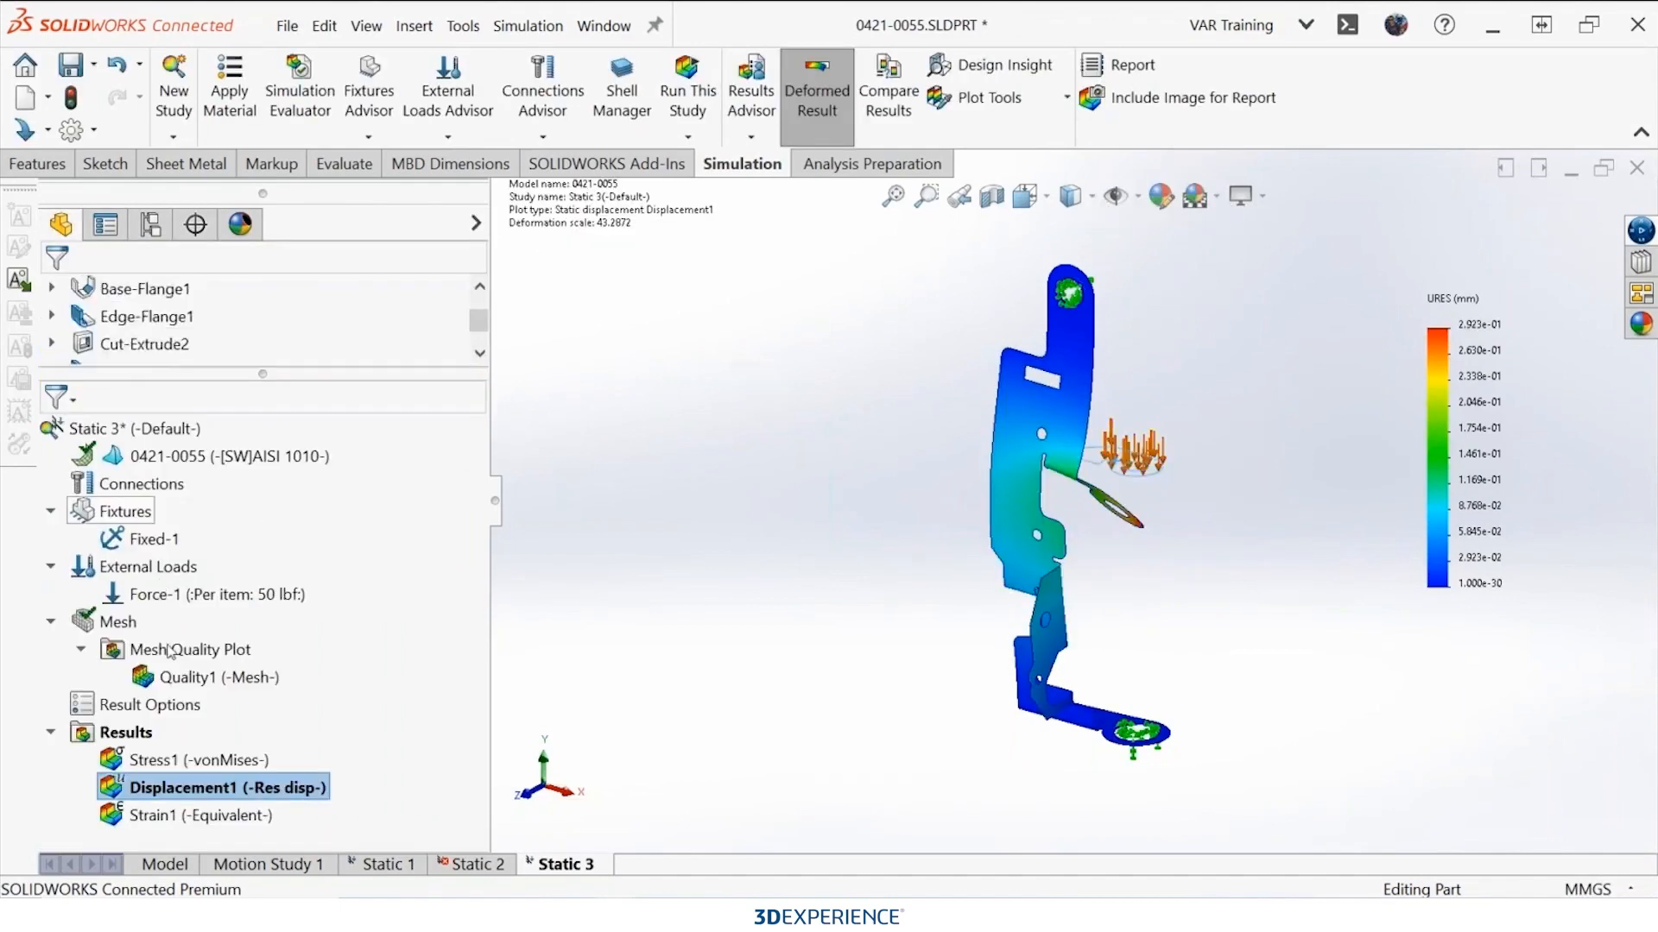
Step: Probe the displacement plot at two locations on the loaded middle flange, one on the ring and one near the bend
right_click(163, 792)
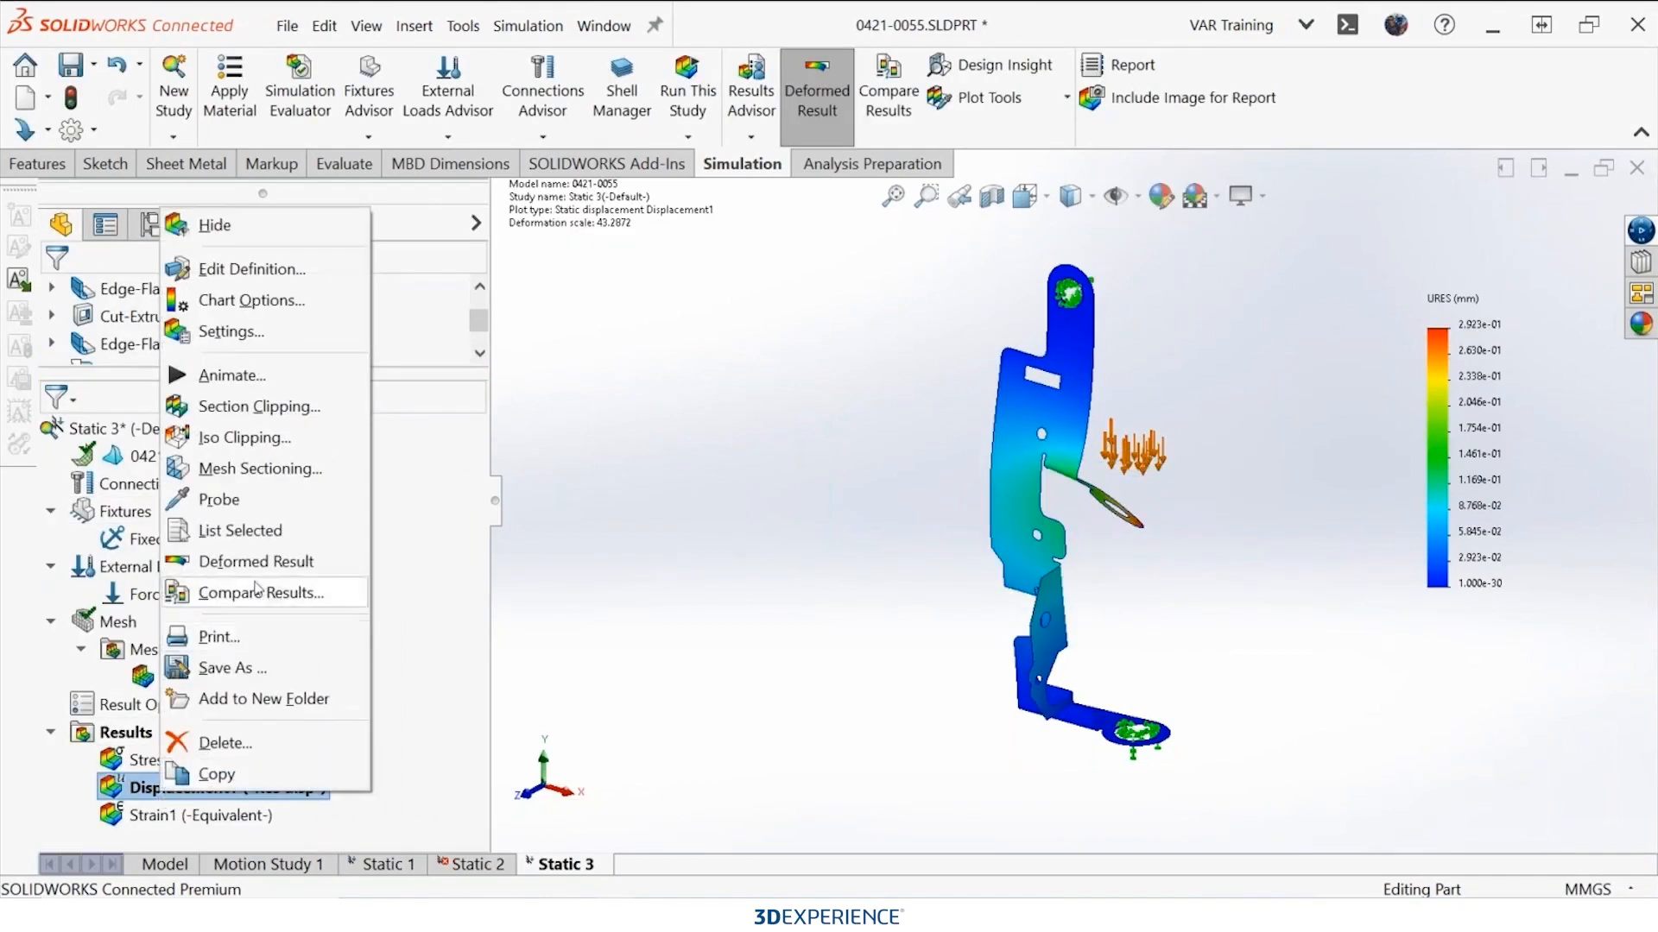
click(279, 502)
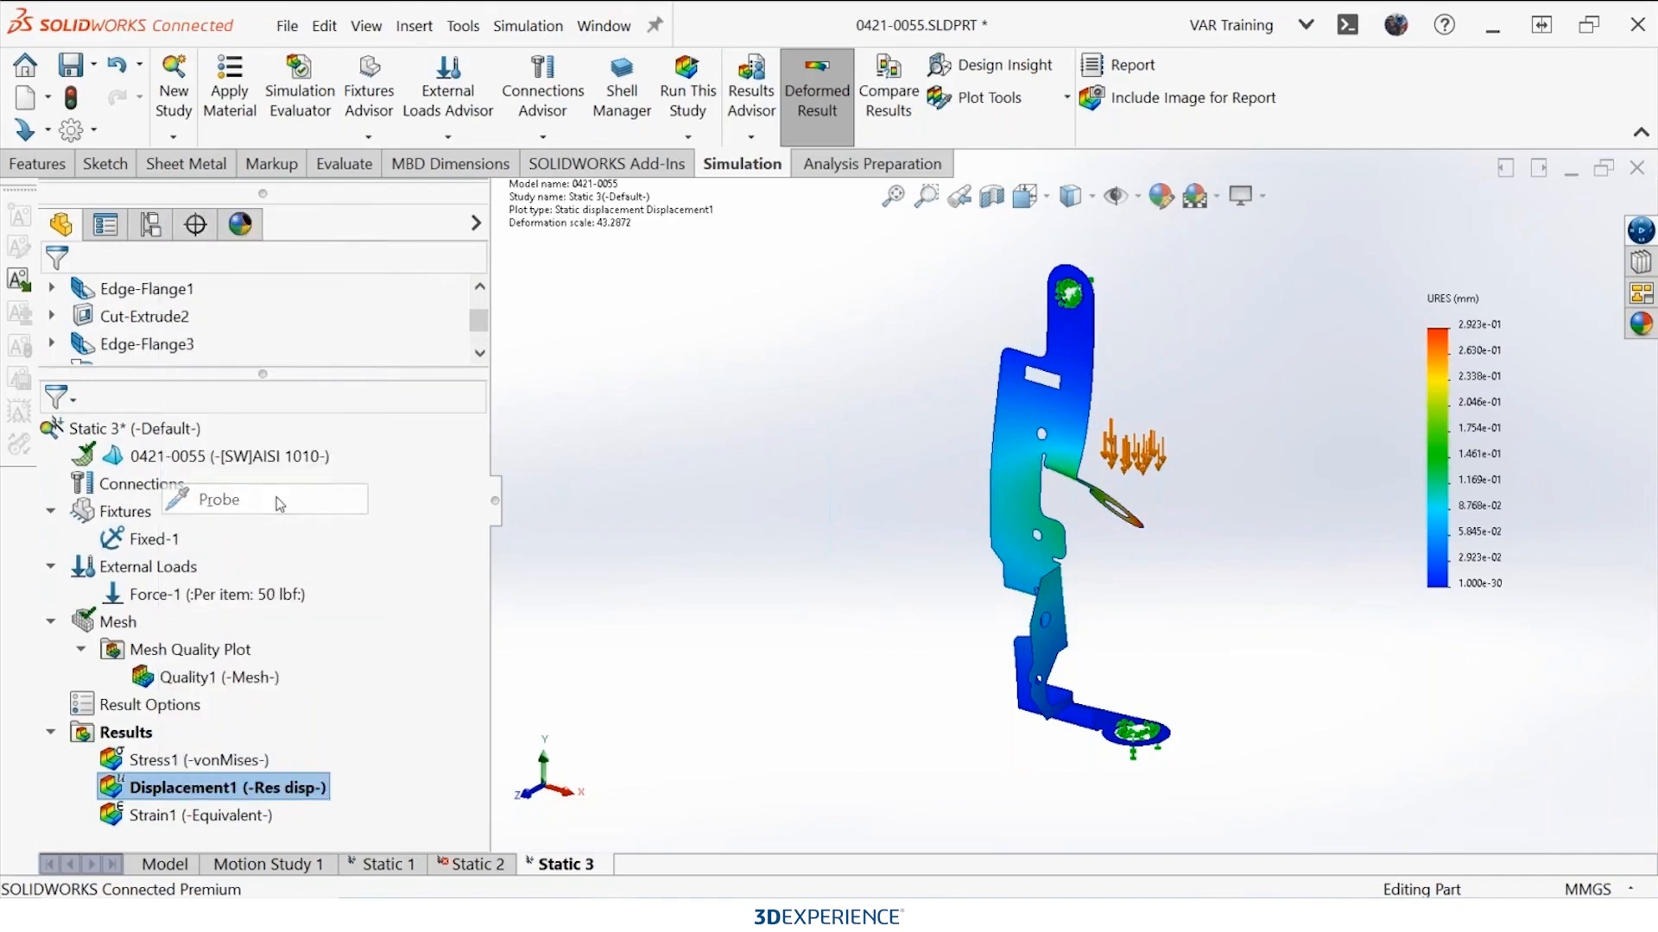
scroll(1123, 468, down, 6)
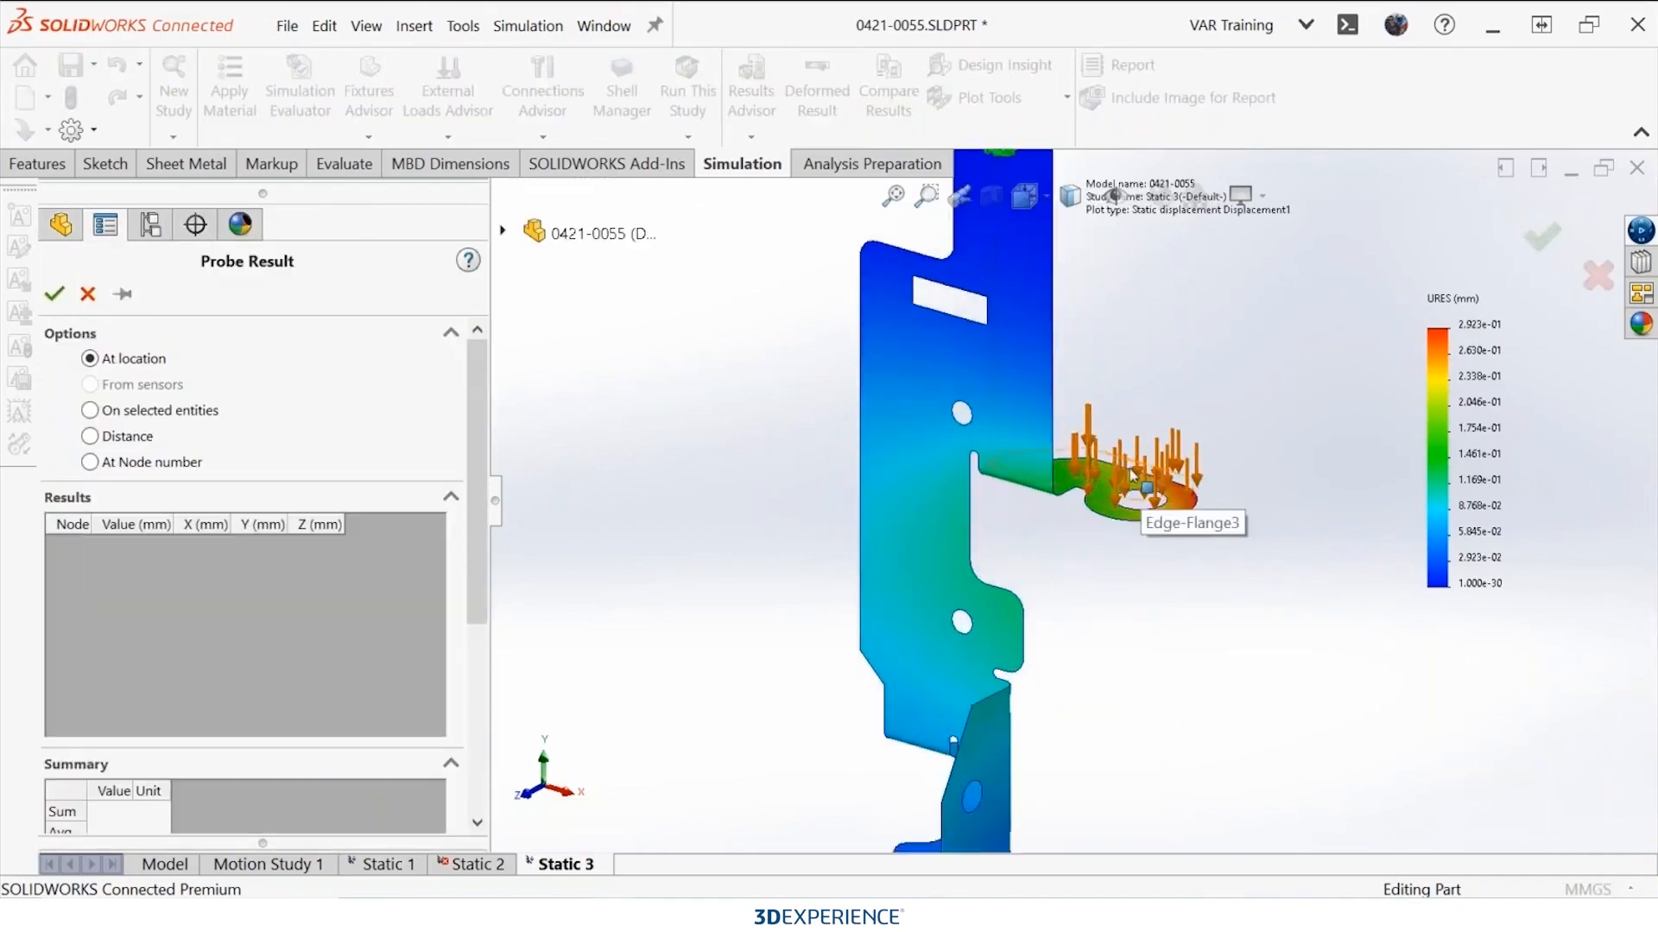
click(1071, 509)
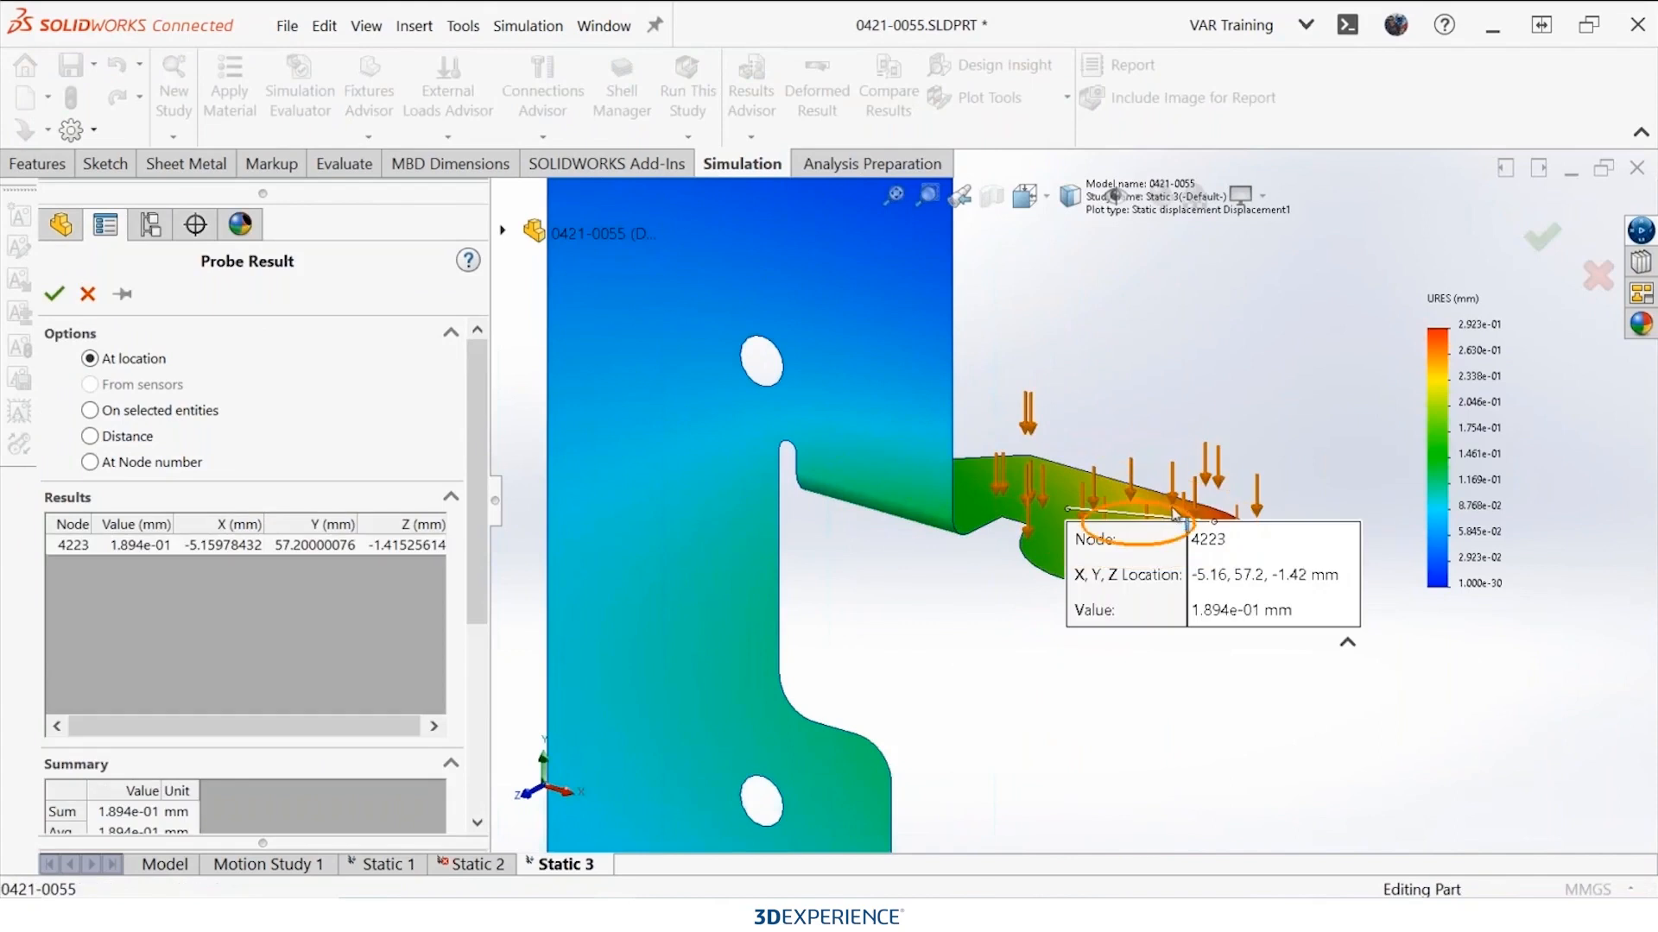
click(980, 480)
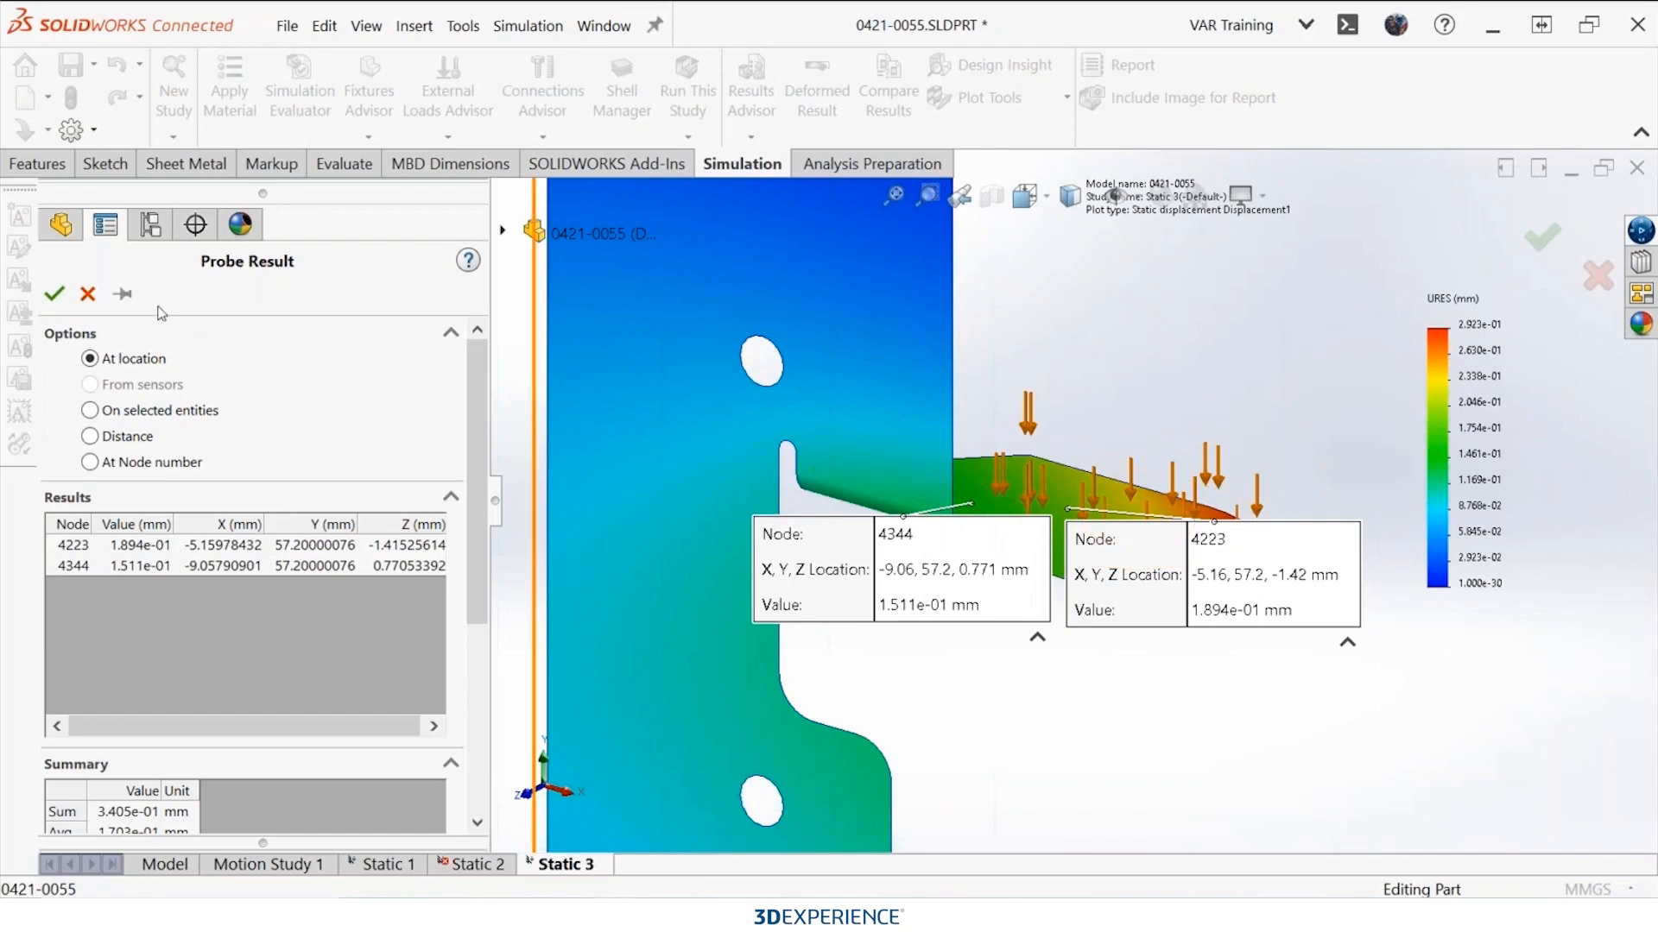
click(87, 294)
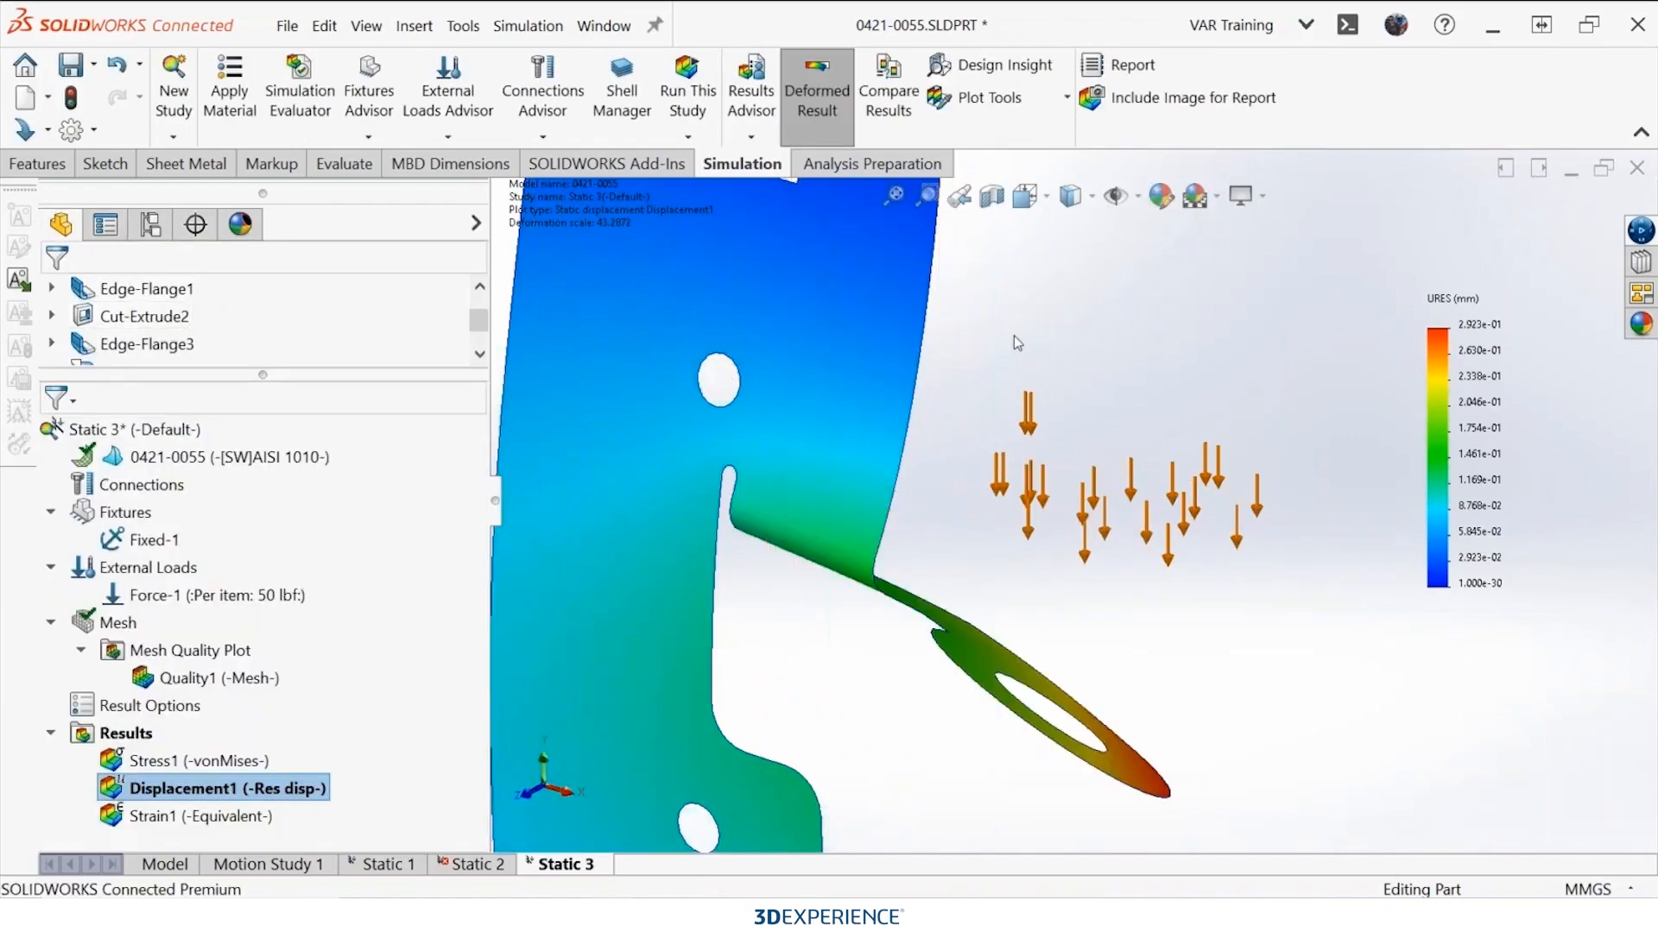
key(f)
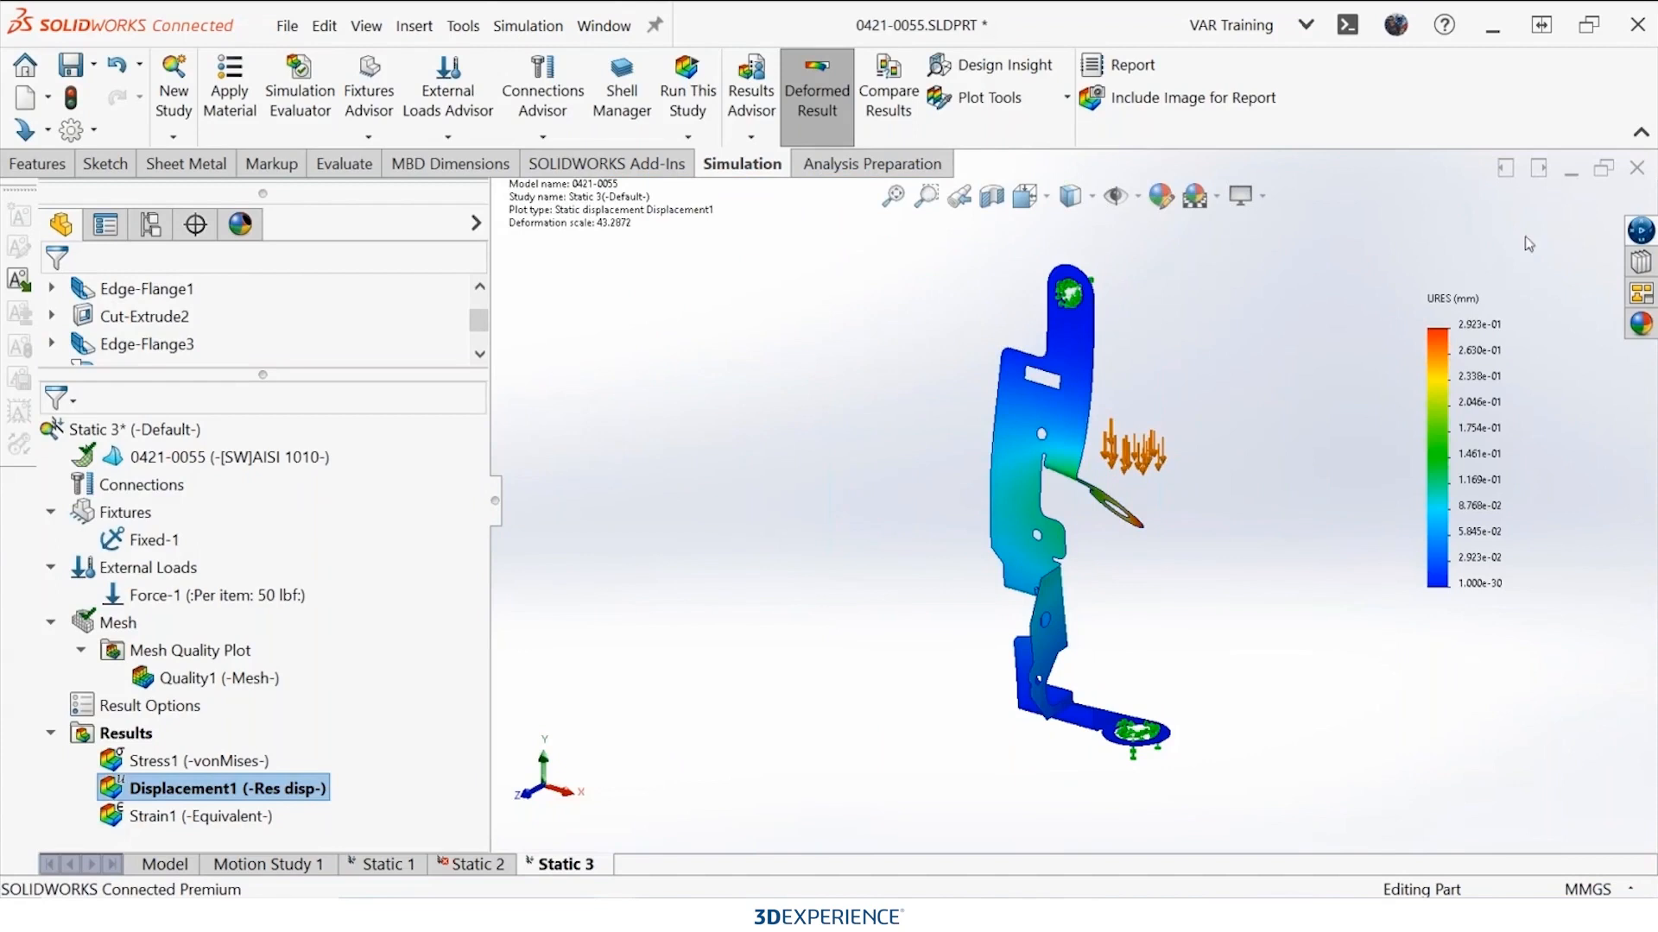
Step: Start Save with Options for part 0421-0055 from the 3DEXPERIENCE session
click(1637, 232)
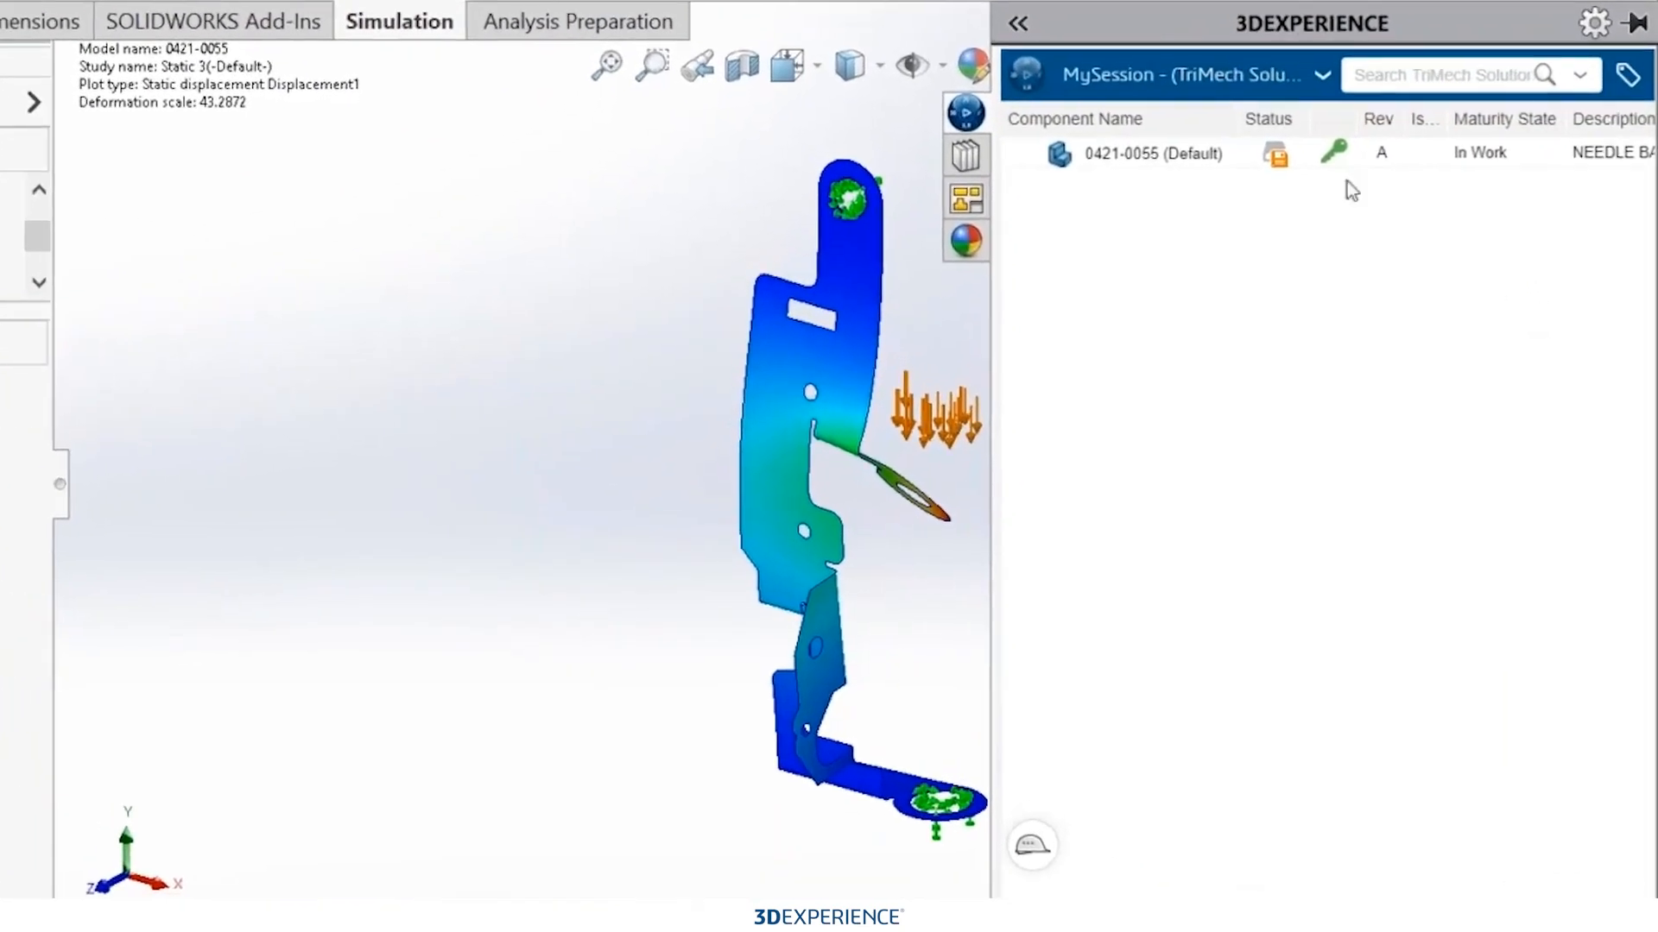
right_click(1193, 162)
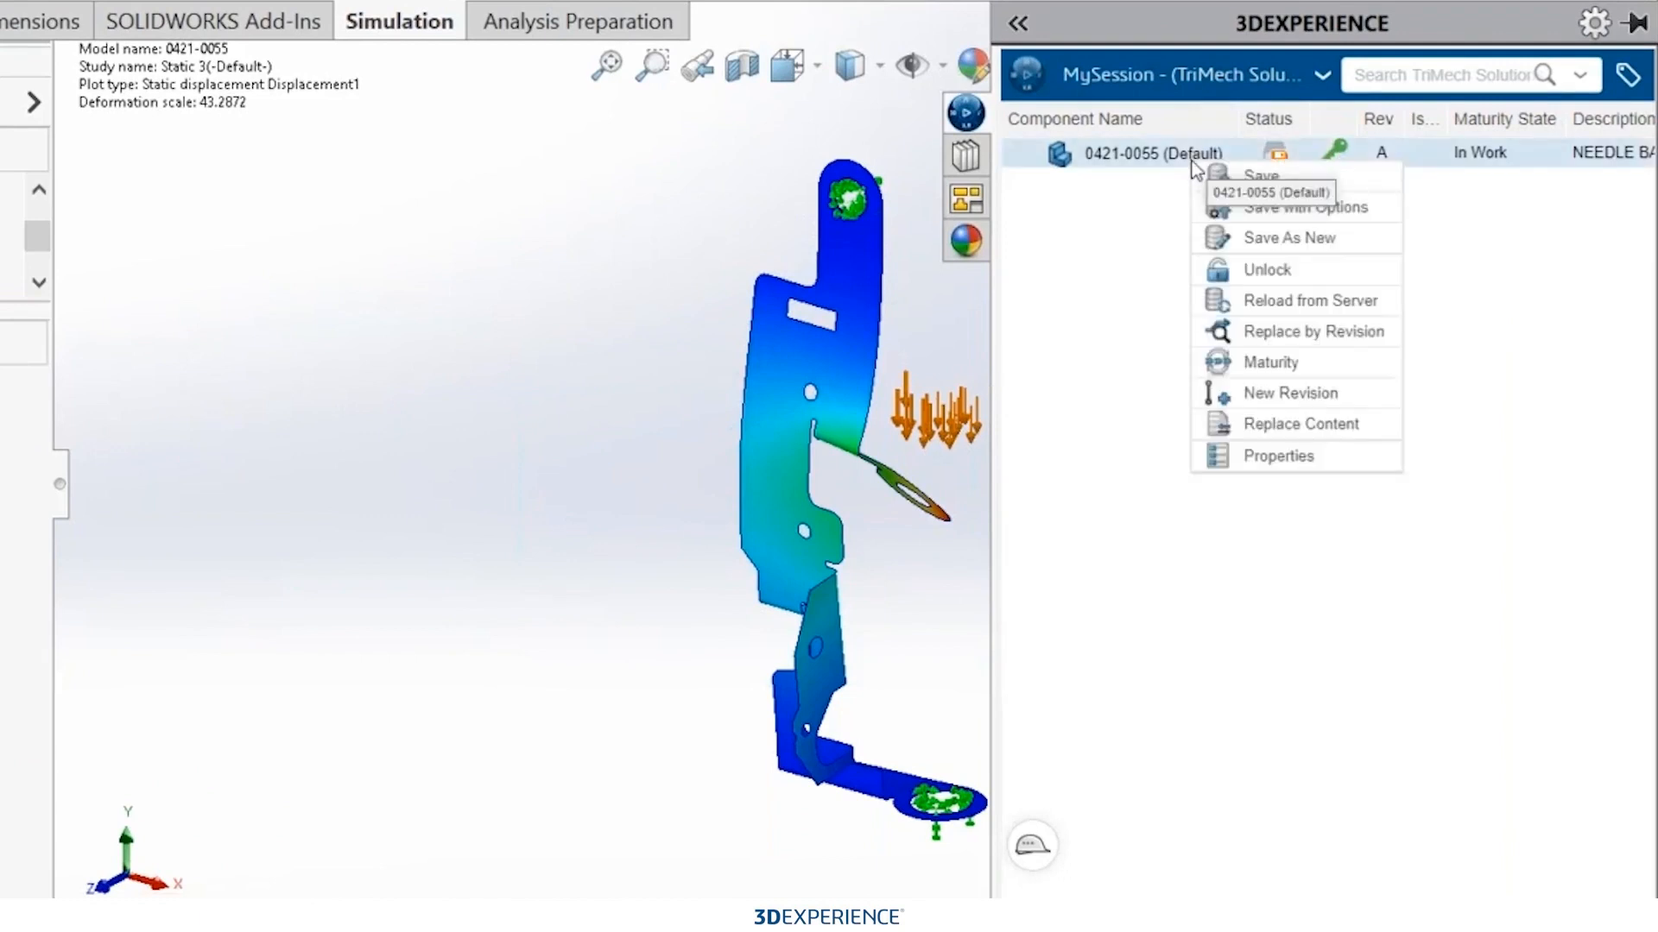
click(1285, 209)
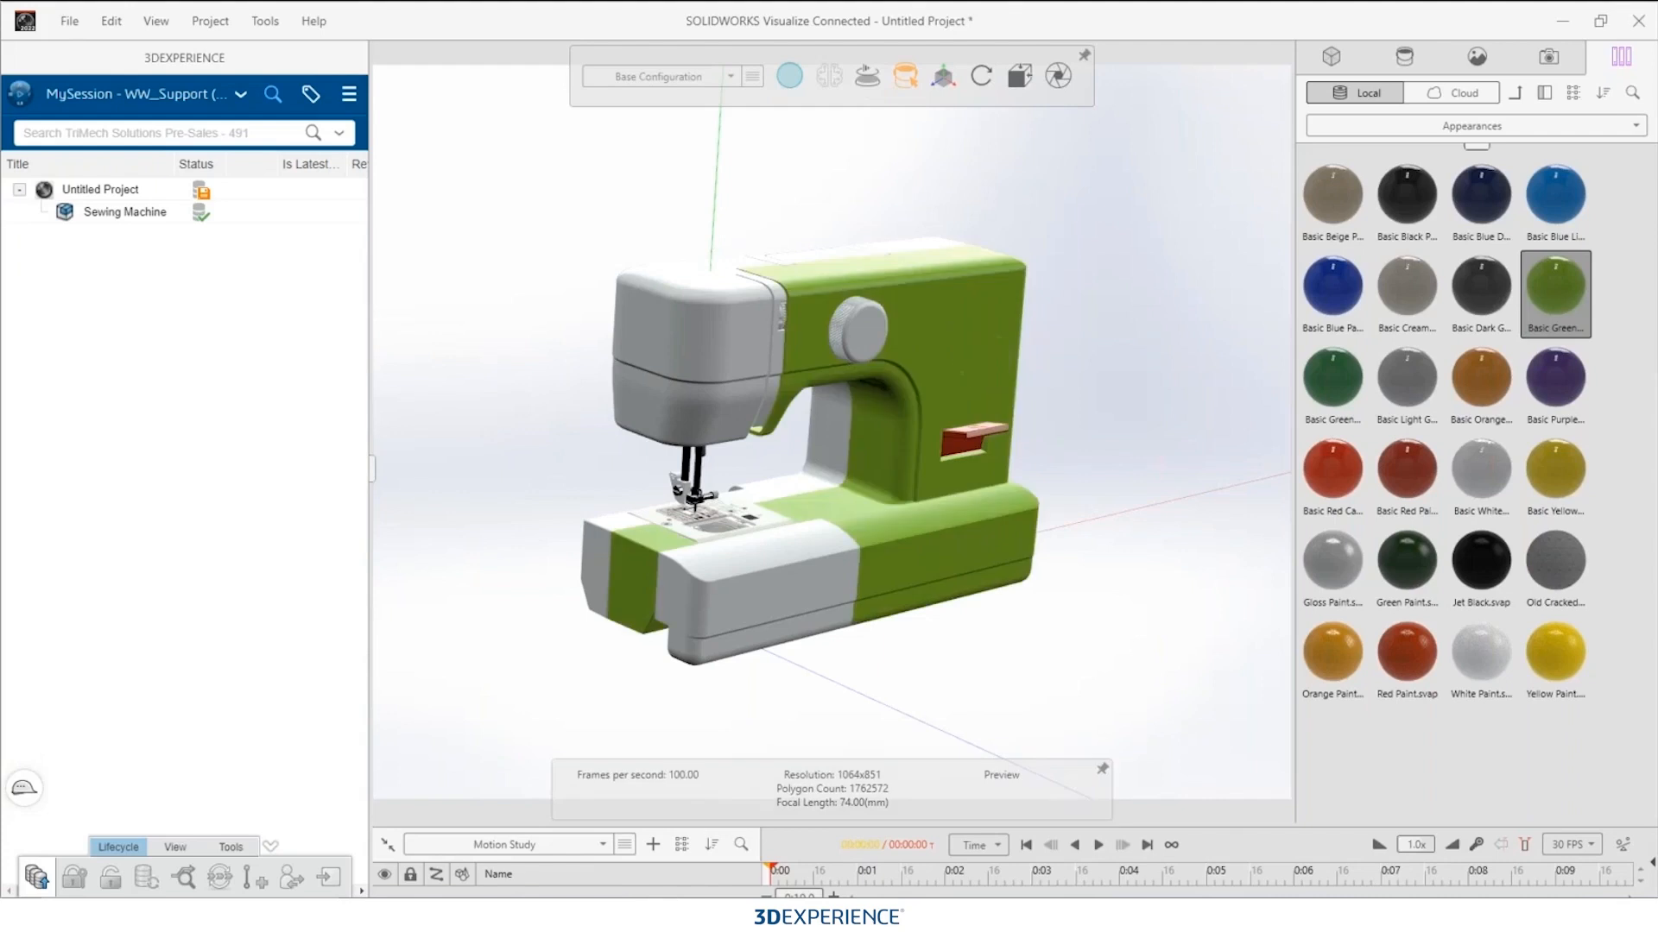
Step: In SOLIDWORKS Visualize, paste Basic Green Lime Paint onto the sewing machine's head cover, rear housing and front base cover
shift+right_click(745, 330)
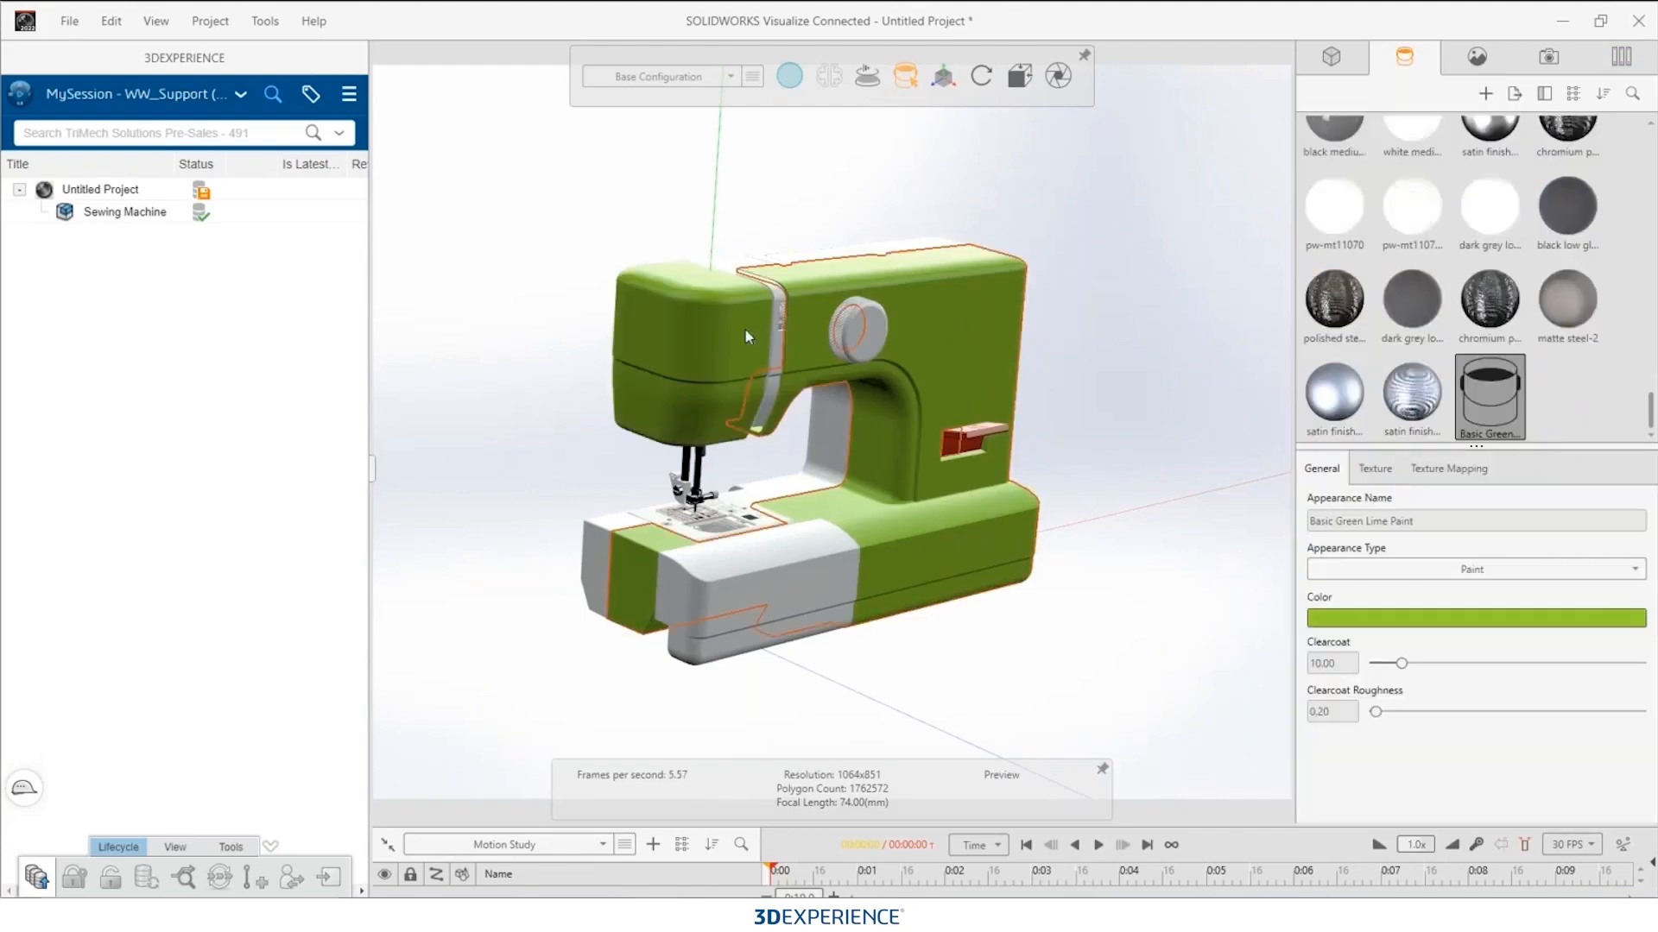
shift+right_click(808, 257)
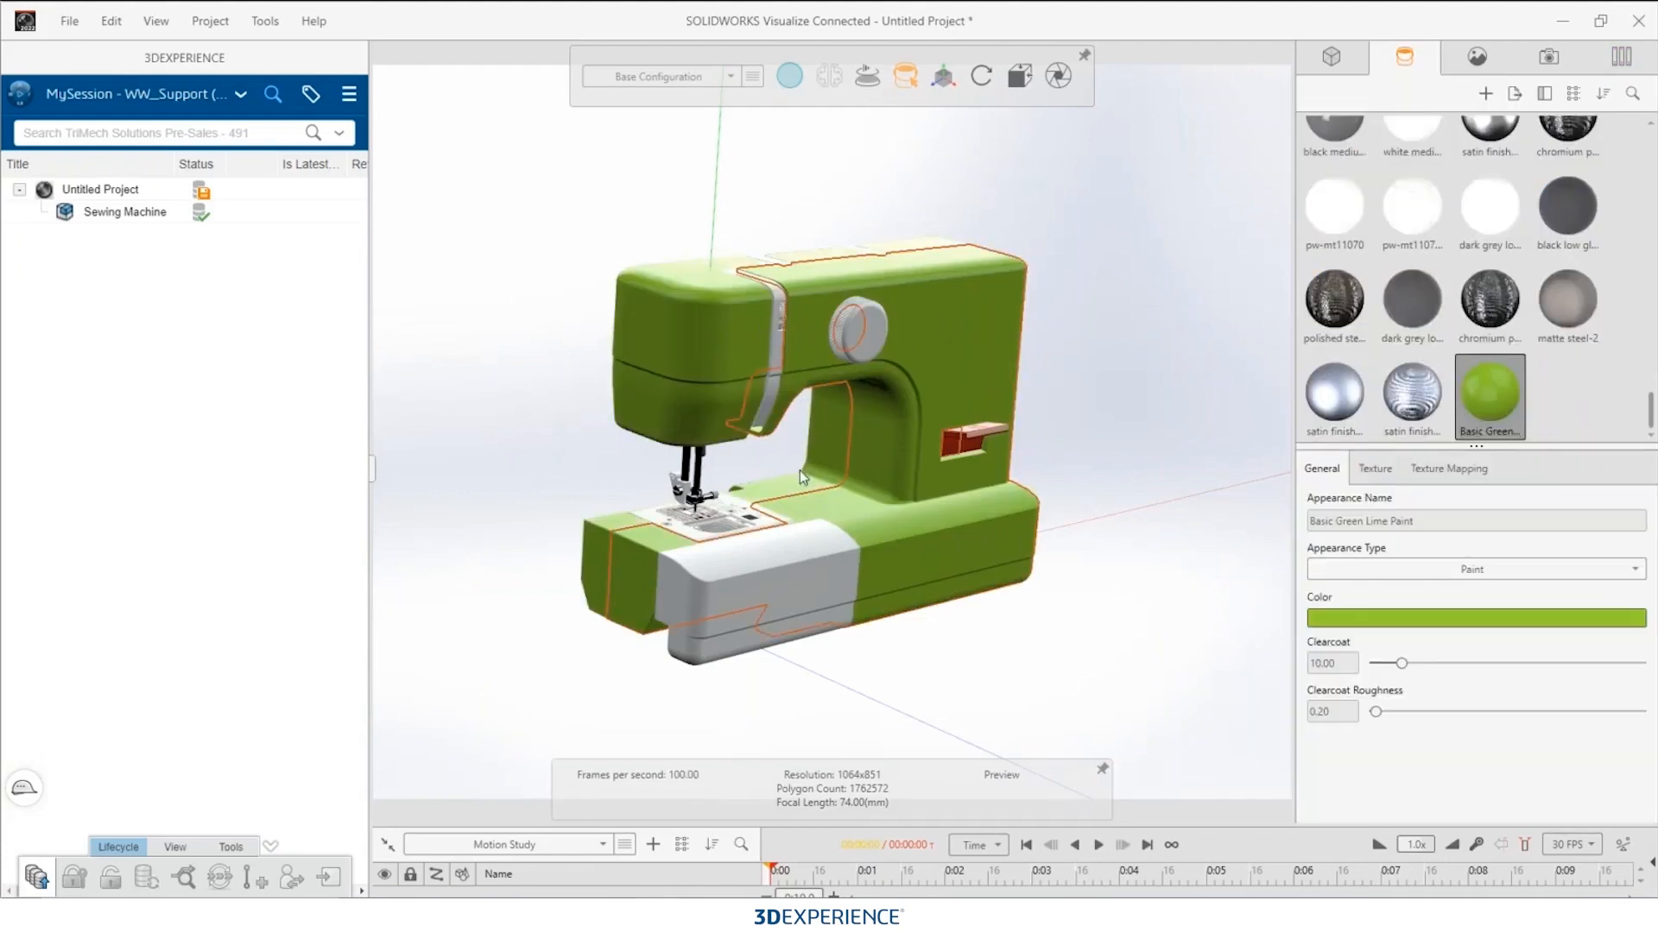
shift+right_click(794, 549)
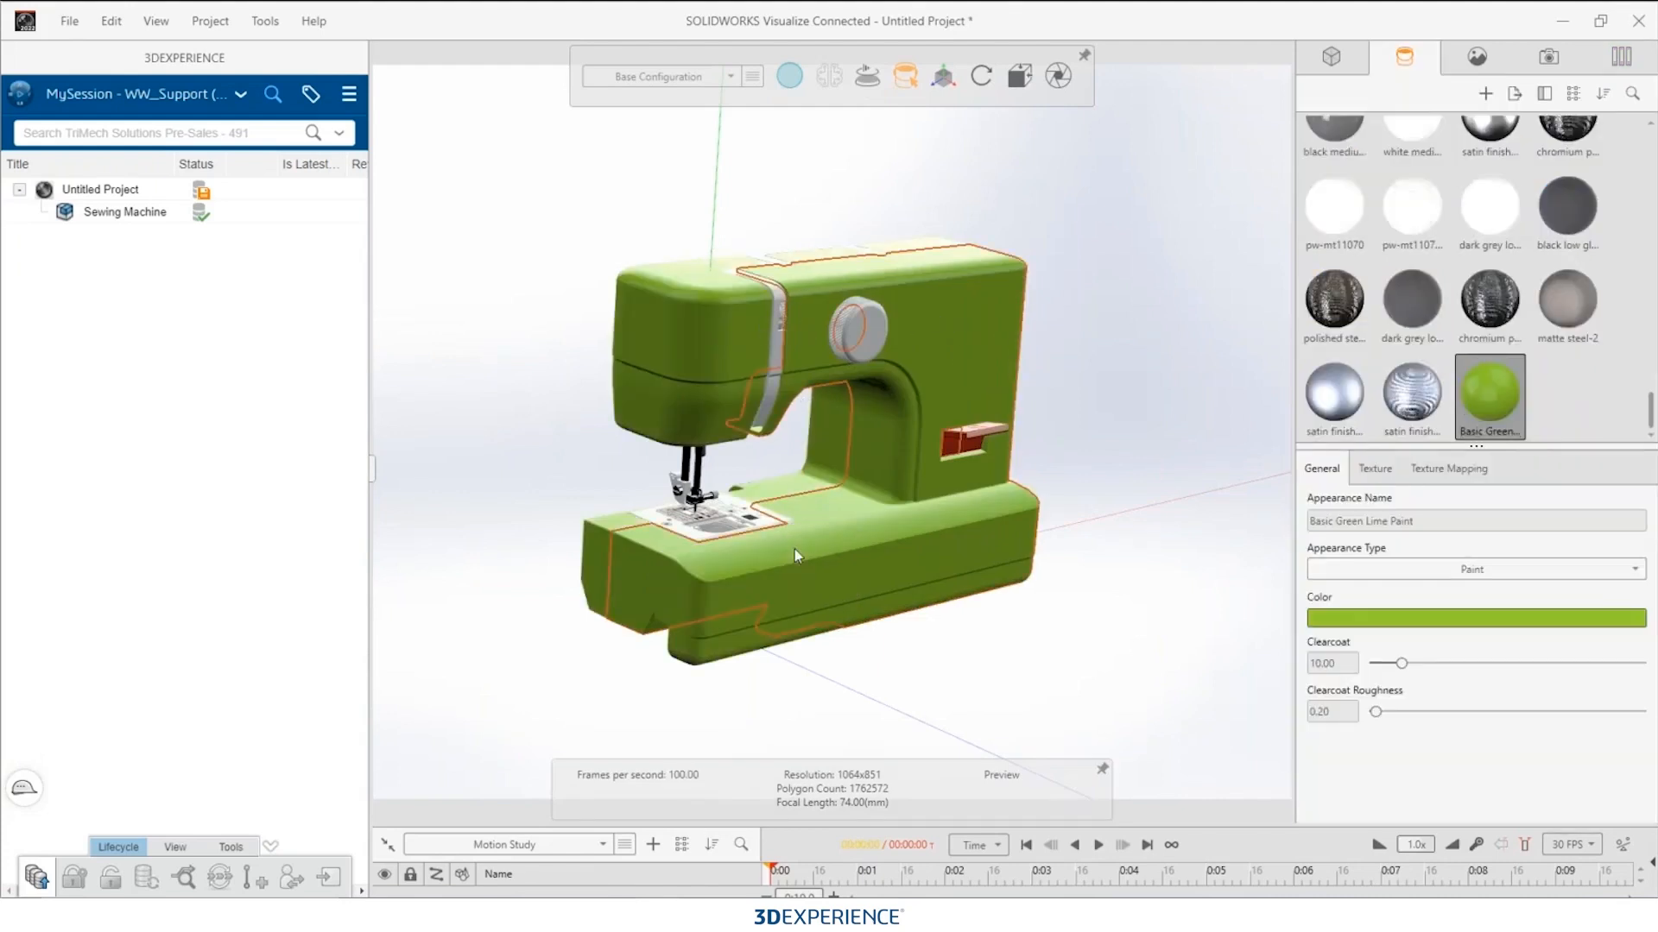
Step: Apply the basic dark grey paint from the local appearance library to the front lever and the side handwheel
click(1622, 64)
drag(1495, 313, 993, 445)
middle_drag(1066, 484, 917, 504)
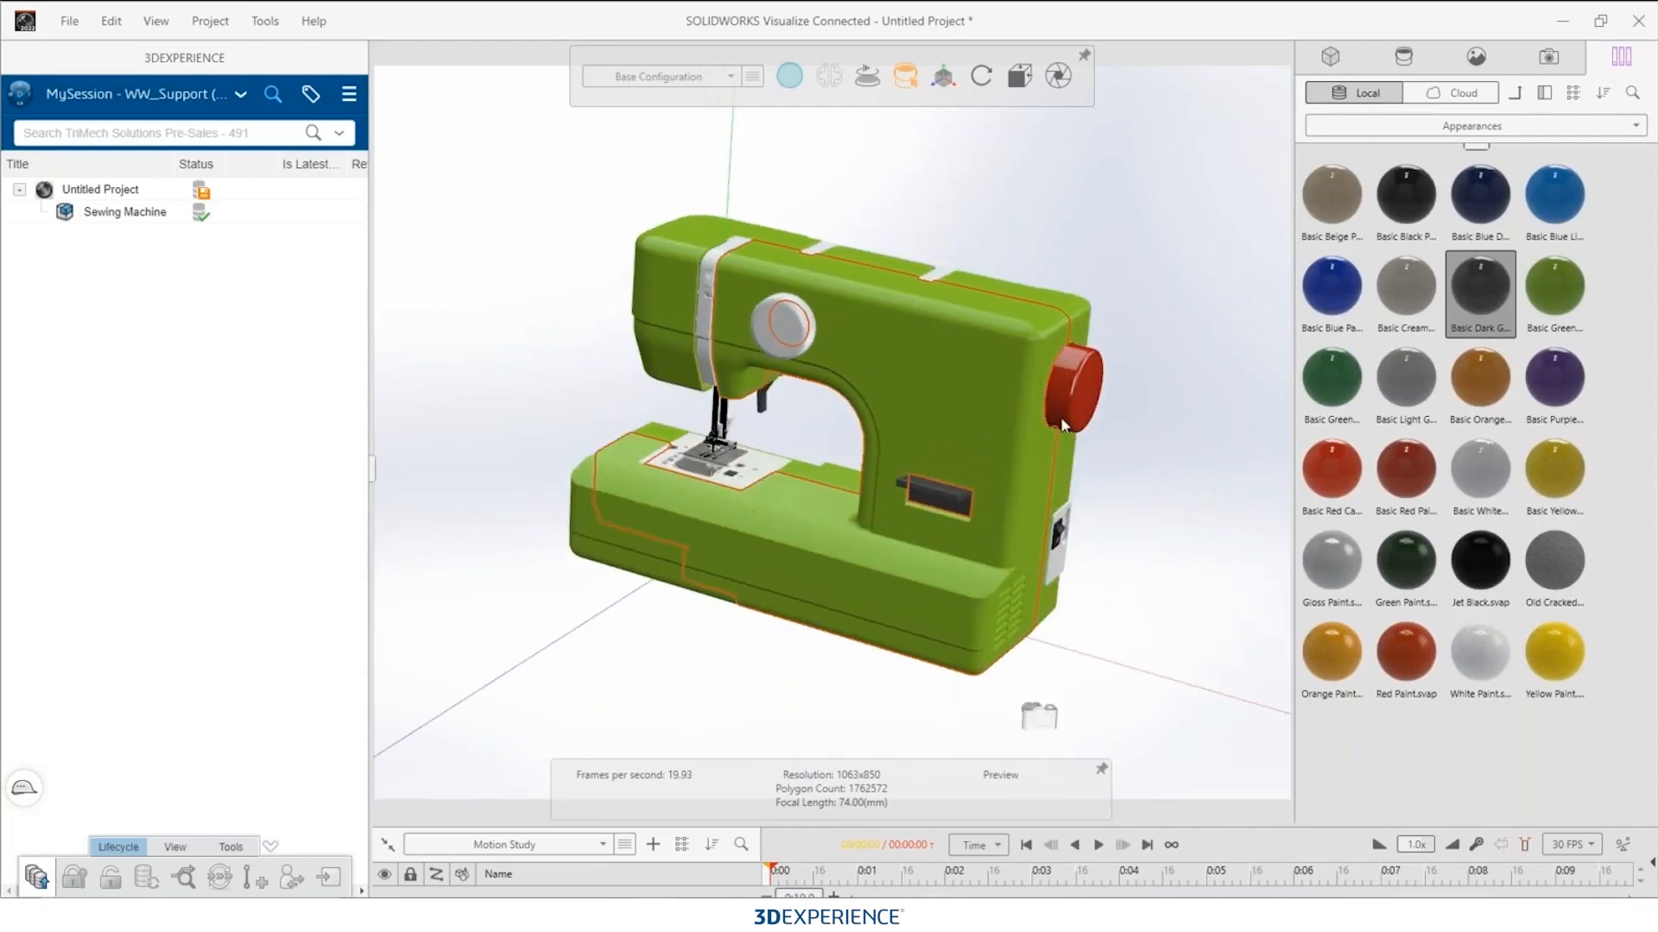
drag(1064, 425, 1073, 401)
click(1112, 510)
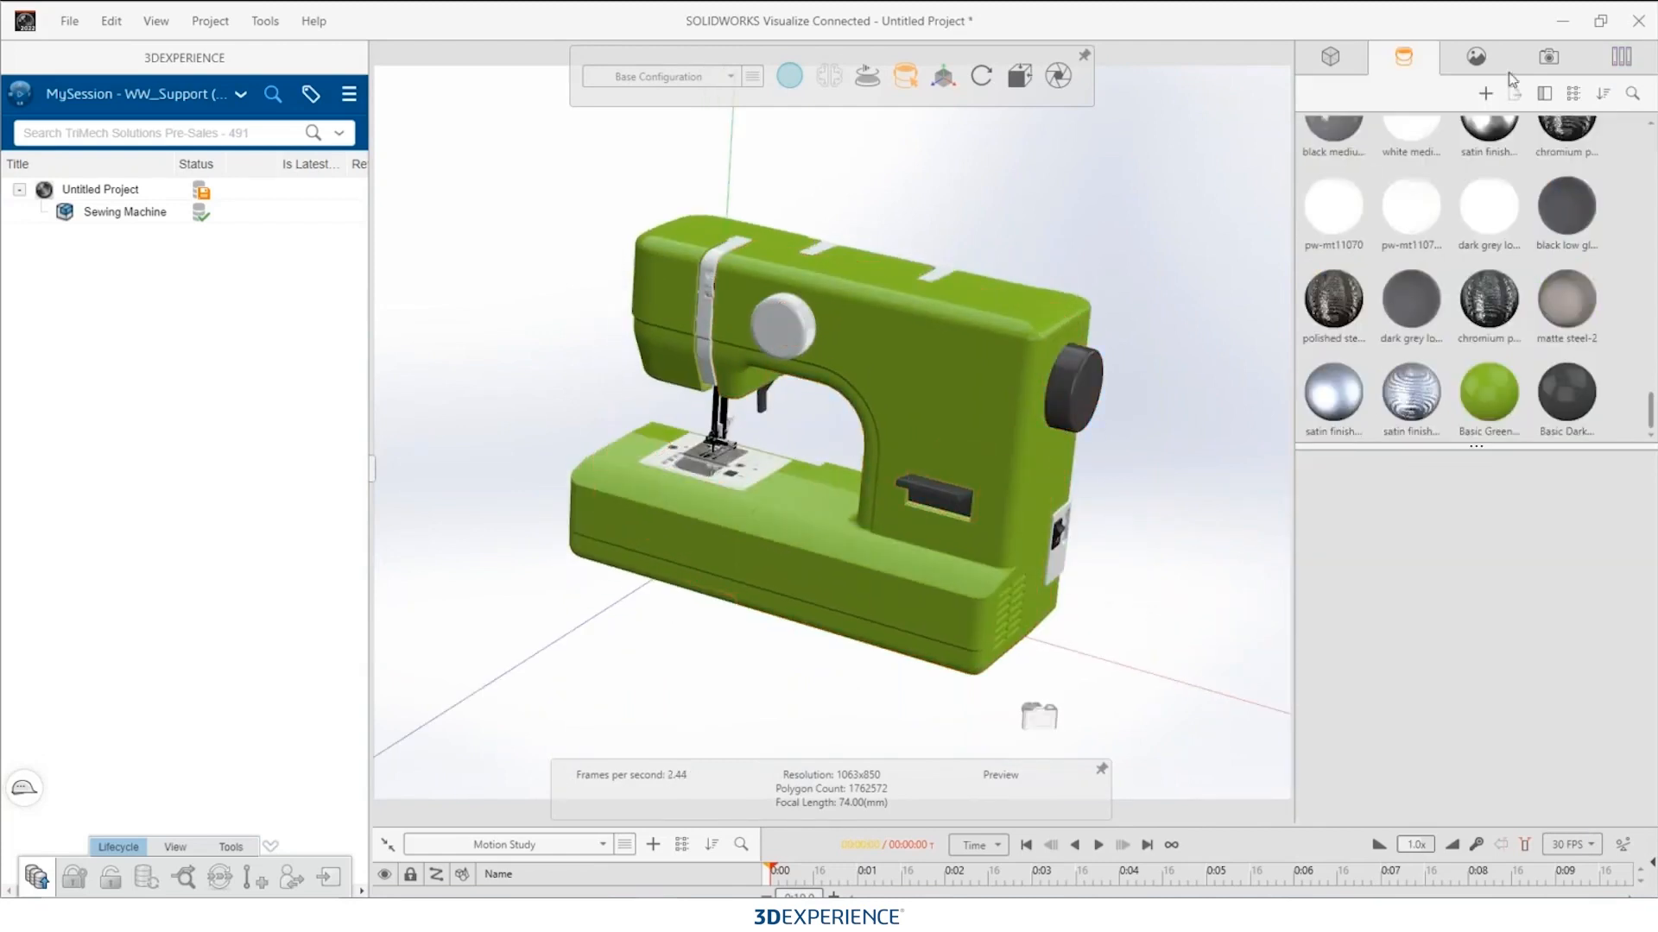
Step: Activate the 0113-anistart camera and set its perspective to about 121
click(1548, 61)
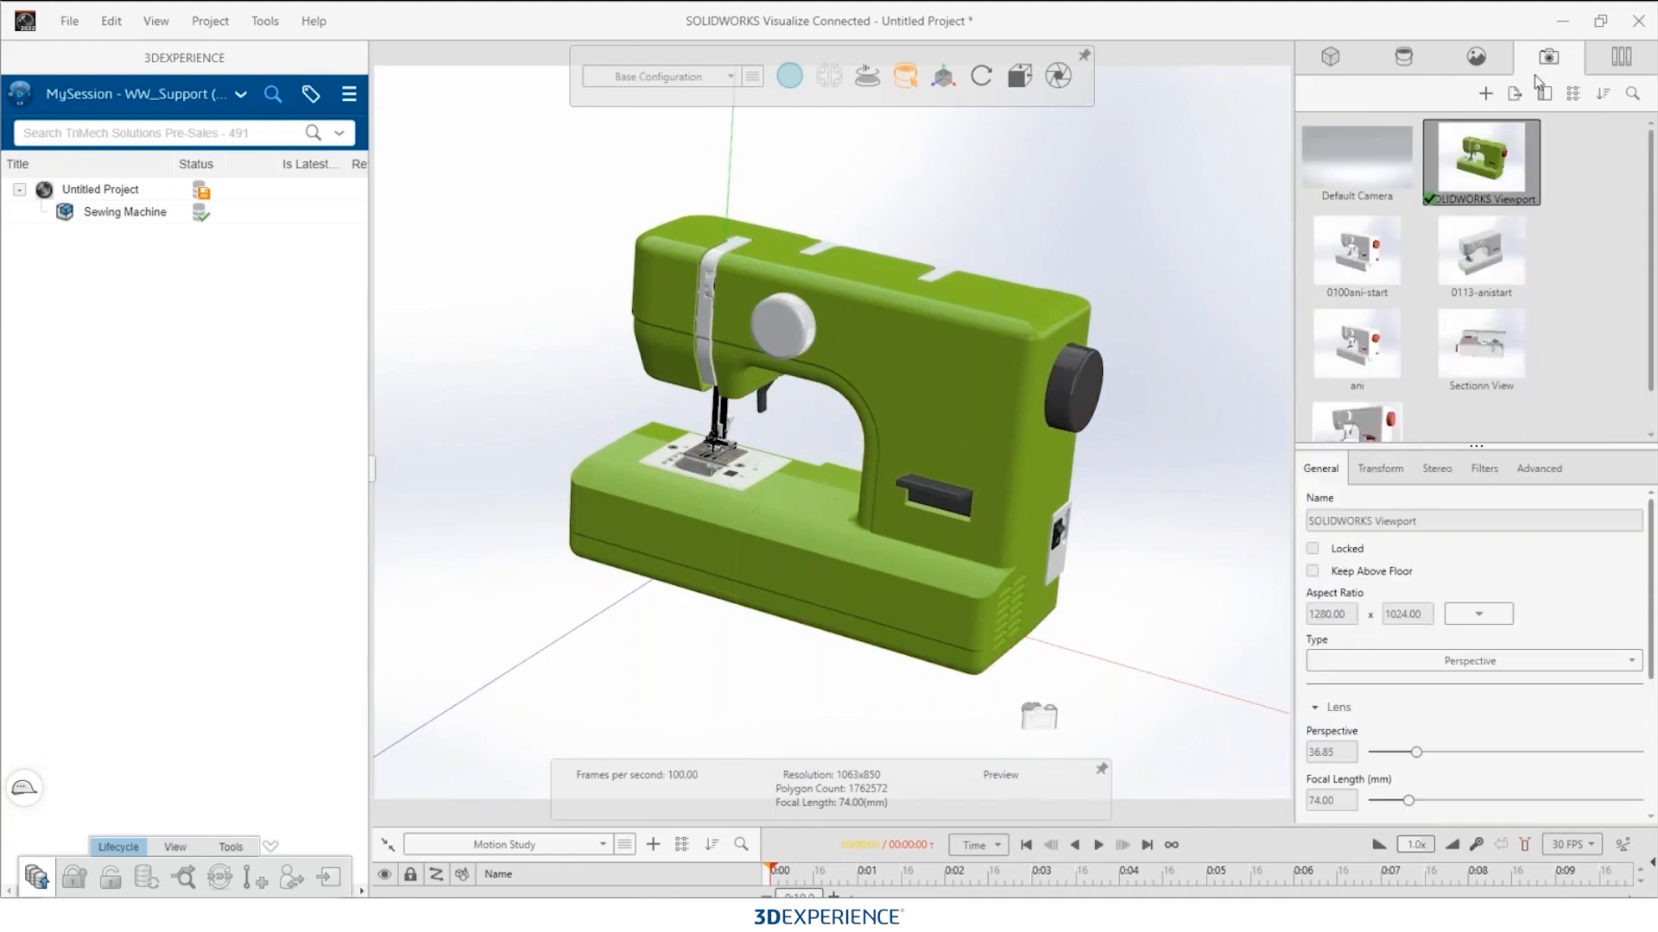
click(1371, 266)
click(1474, 255)
drag(1409, 753, 1530, 753)
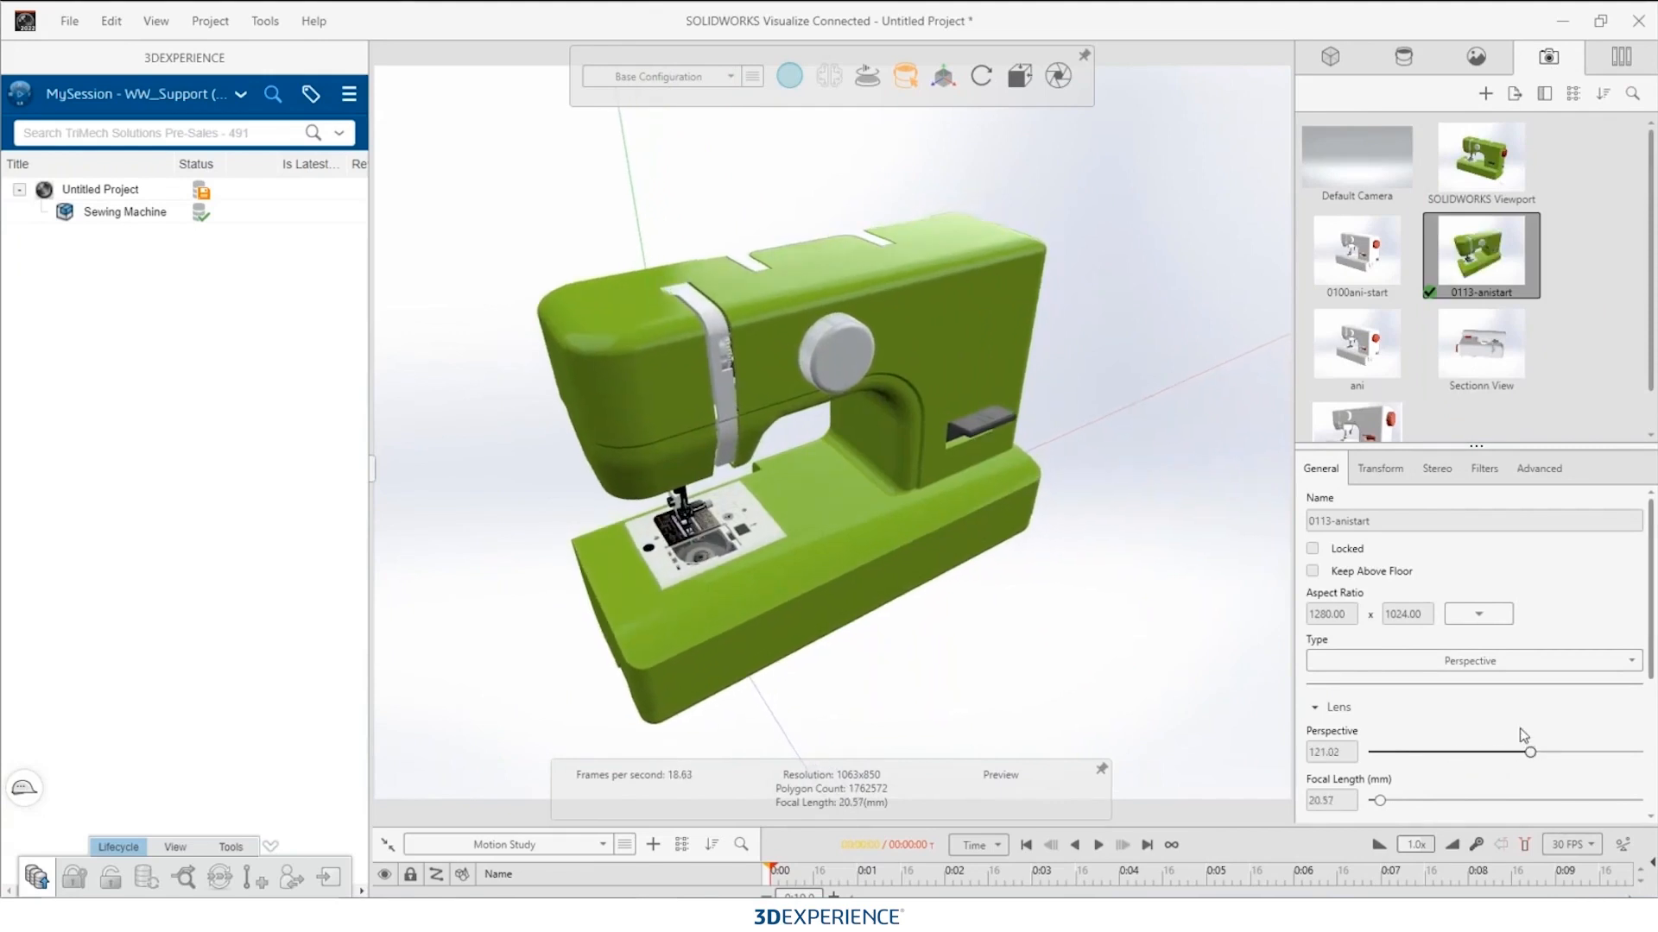
Step: Add a new configuration to the project and name it Red Sewing
click(753, 78)
click(724, 116)
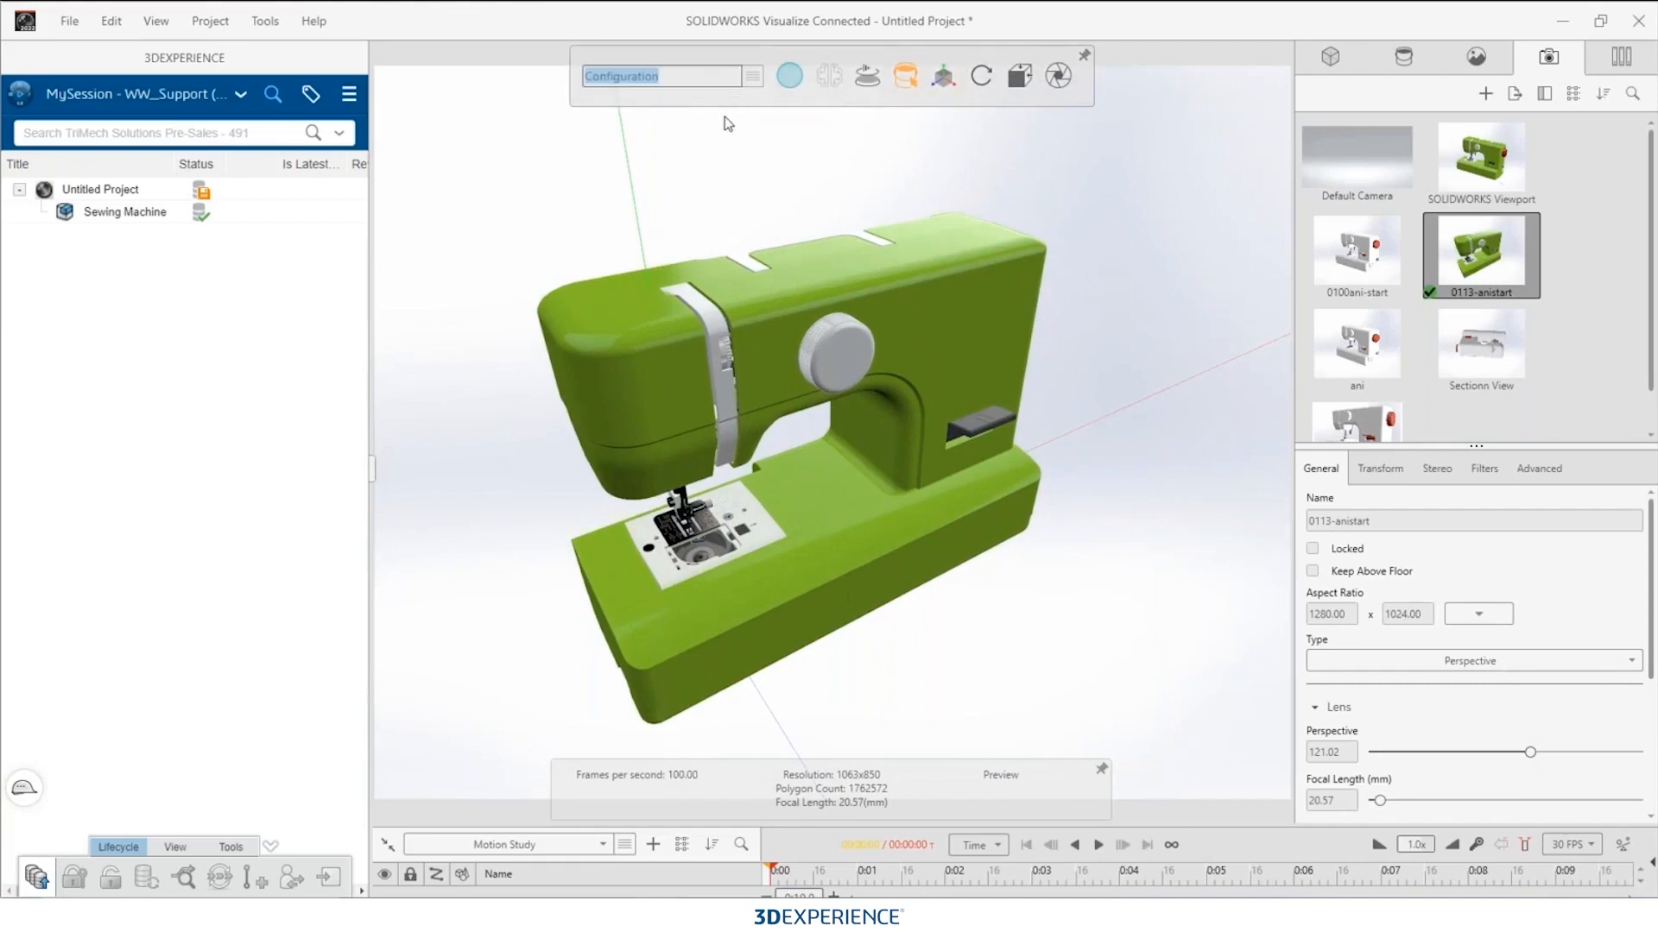
text(Red Sewing)
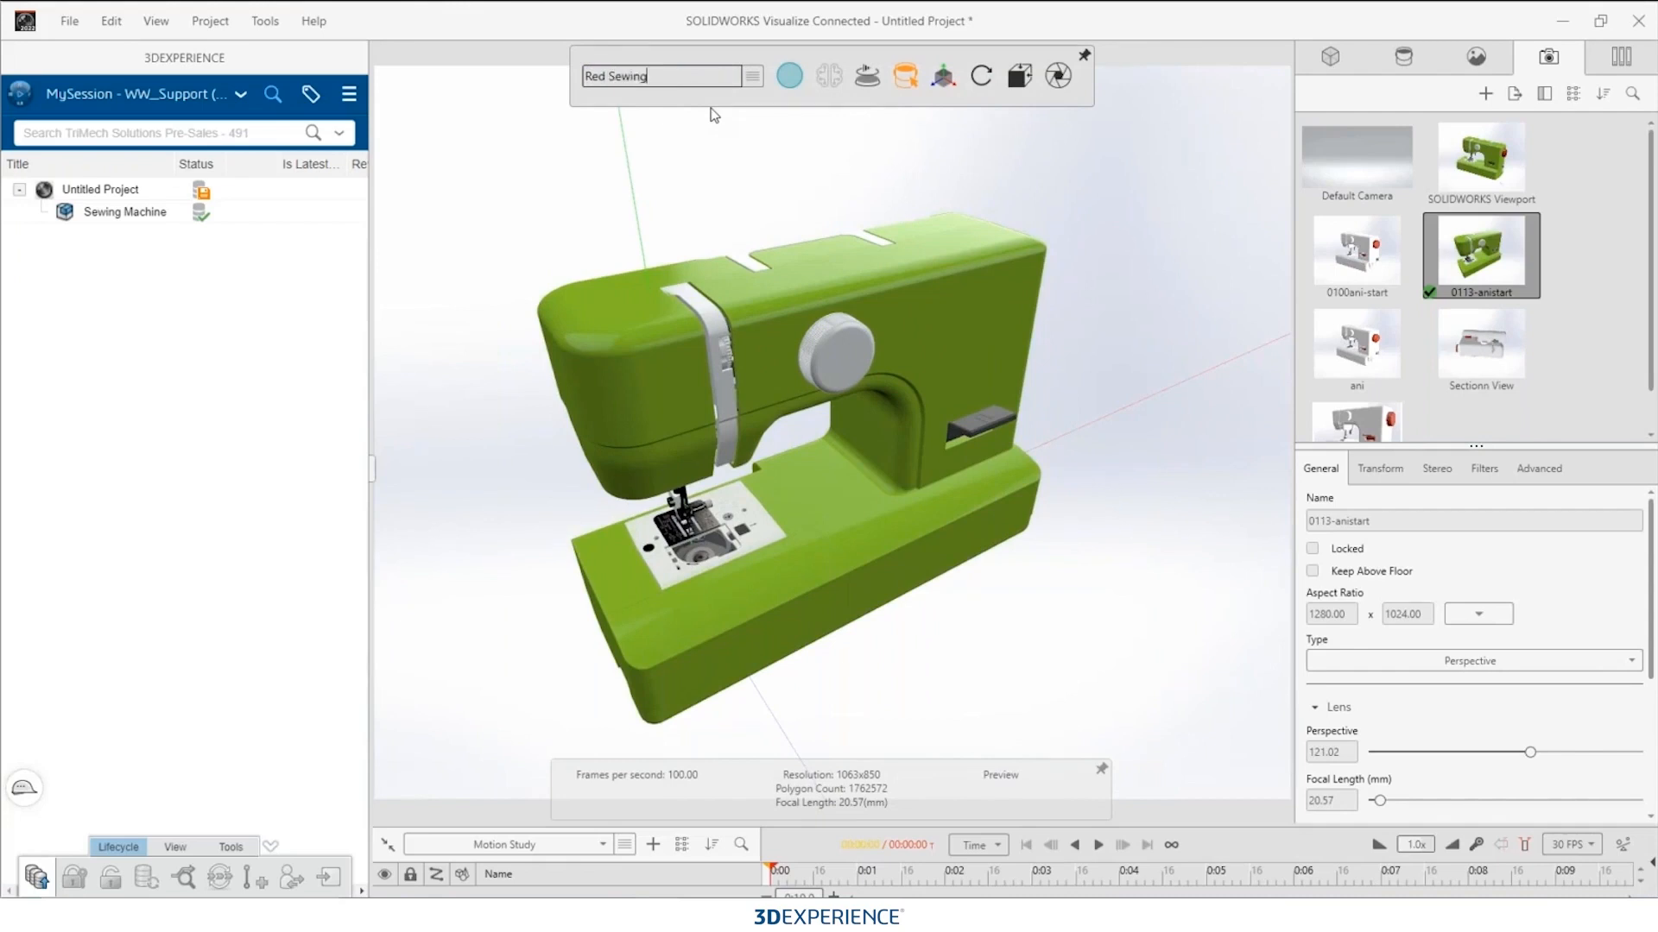
key(Return)
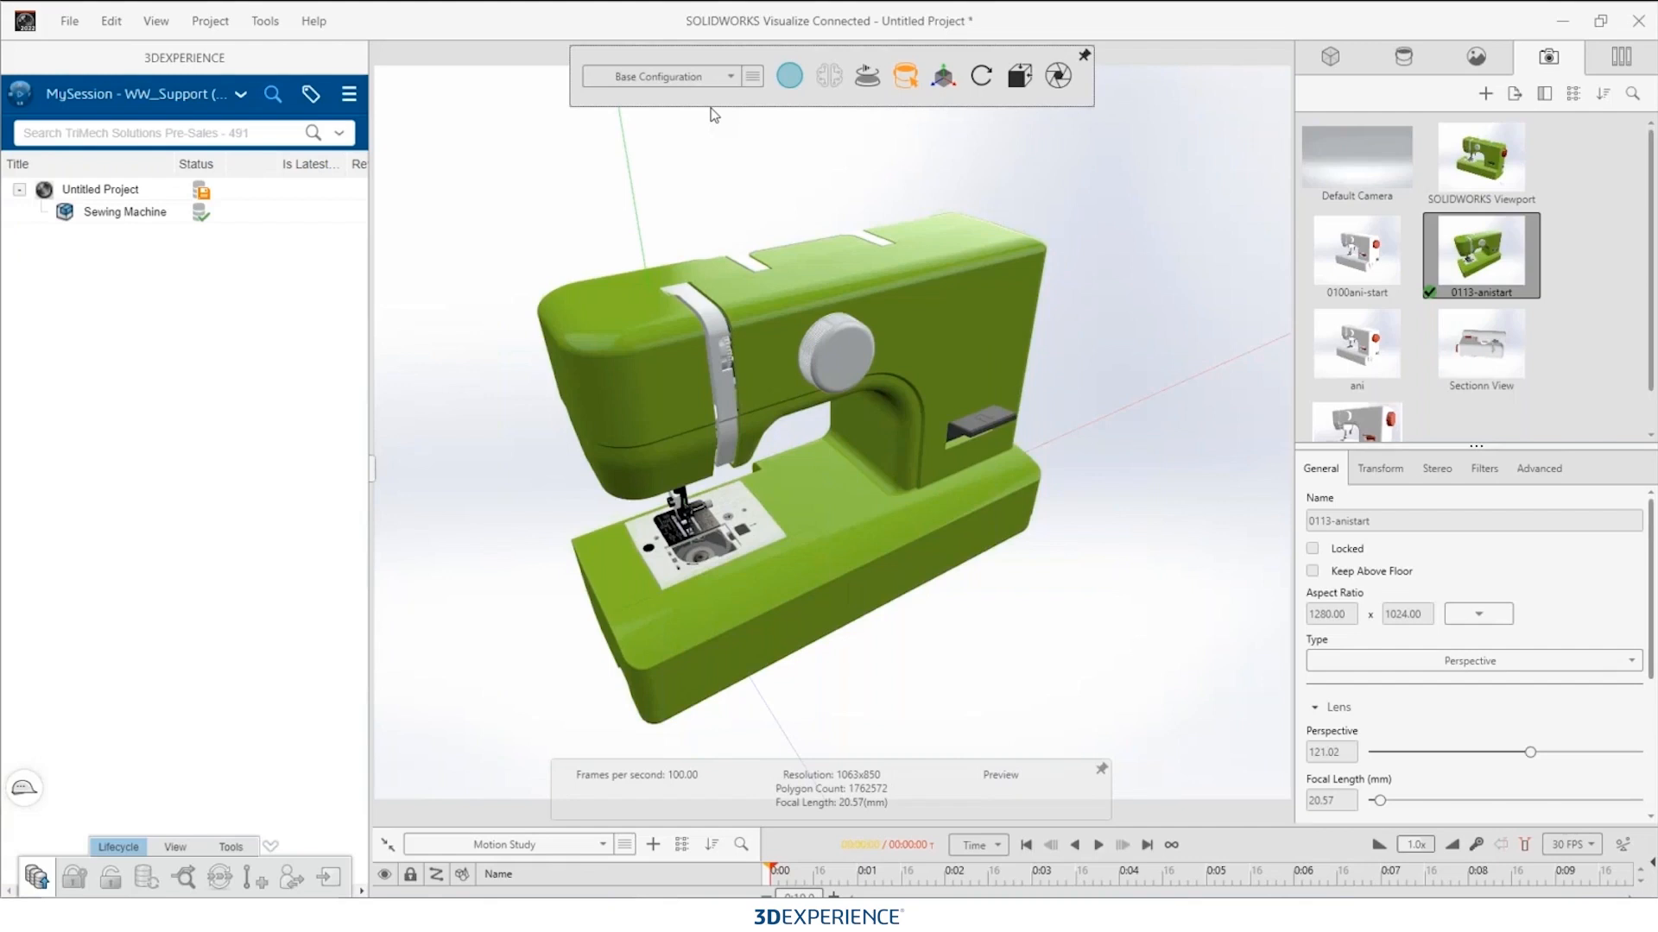
Step: Activate the Red Sewing configuration and apply Basic Red Candy Apple Paint to all green housing parts of the sewing machine
click(1620, 57)
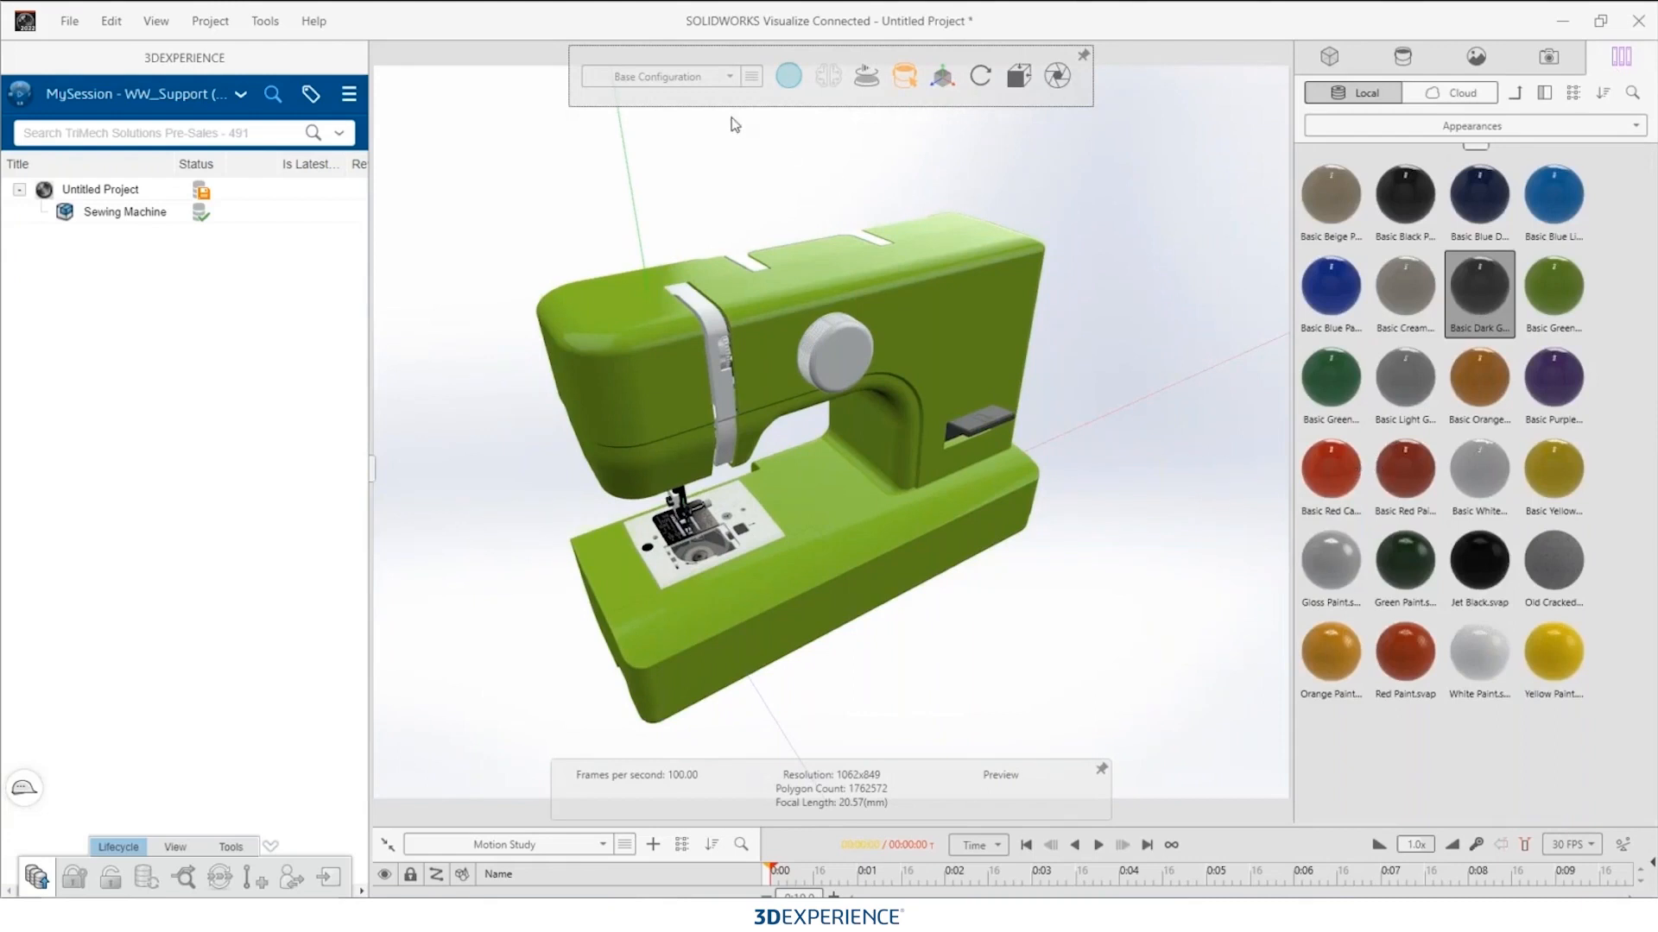
click(713, 83)
click(641, 126)
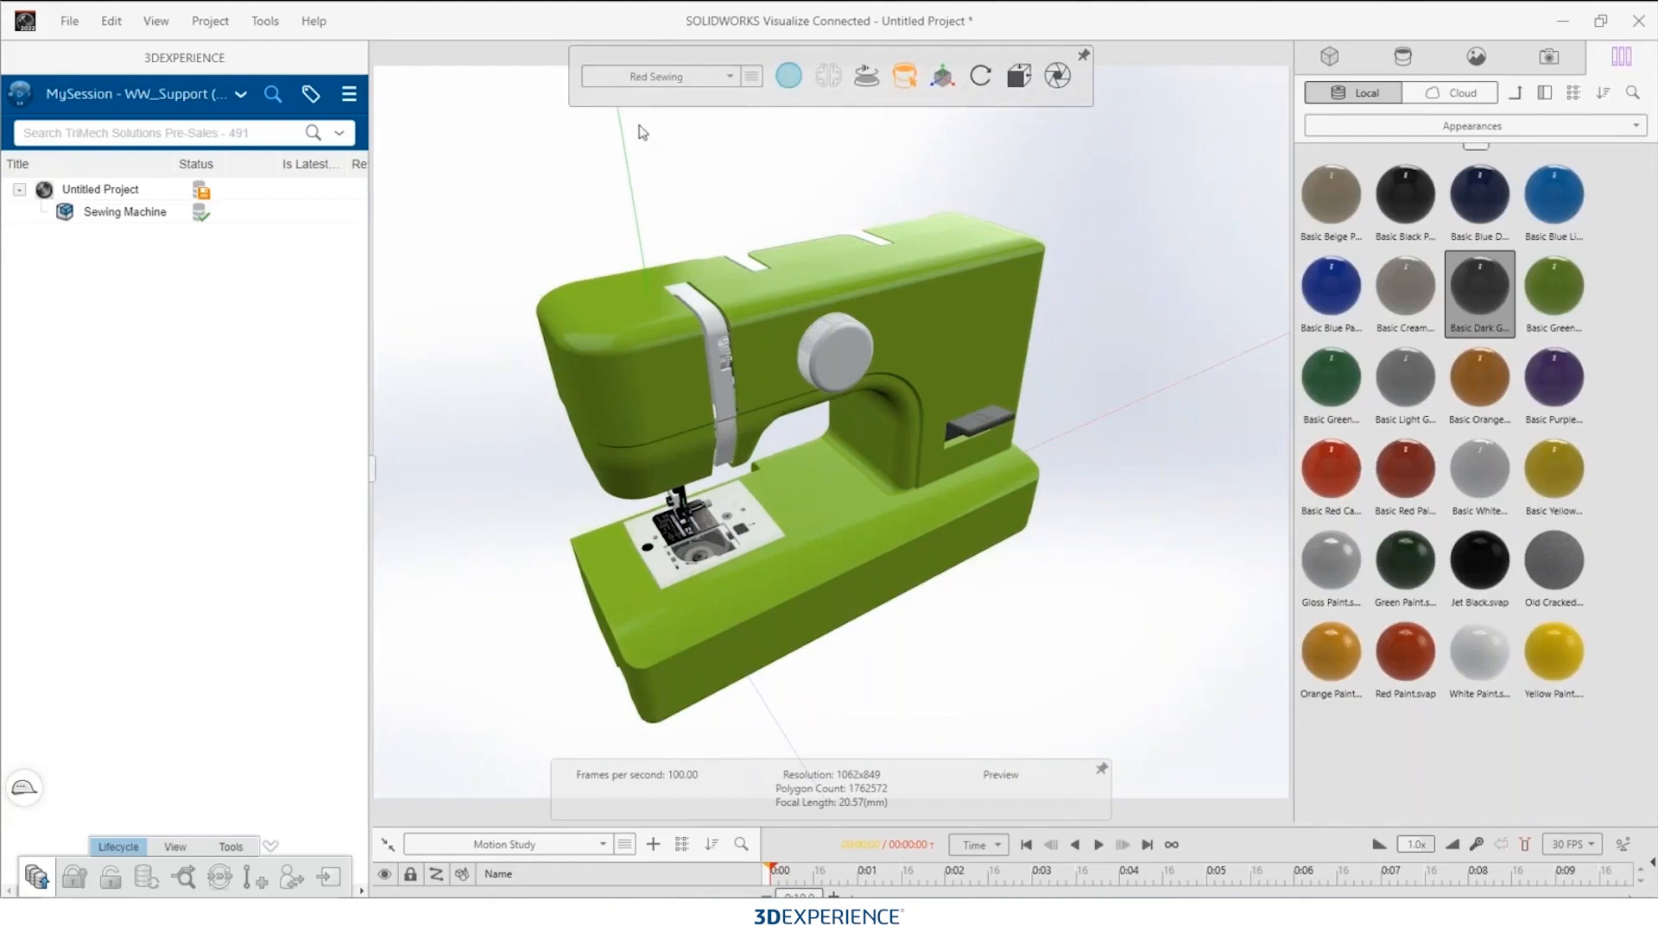
drag(1323, 471, 951, 297)
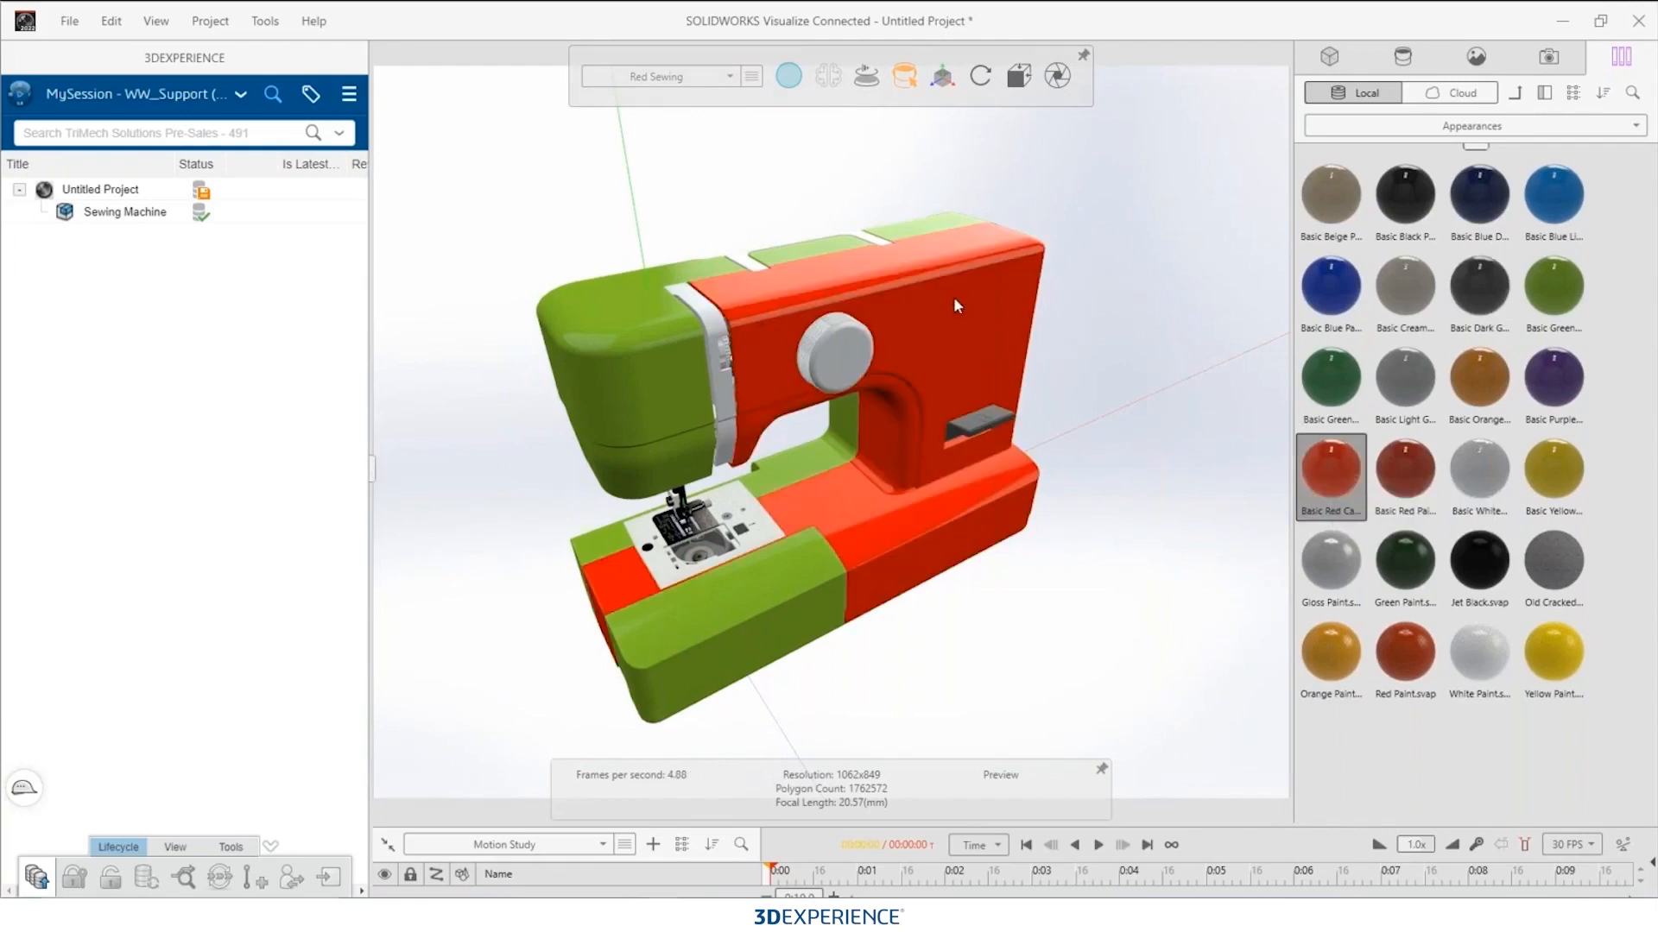
shift+right_click(657, 334)
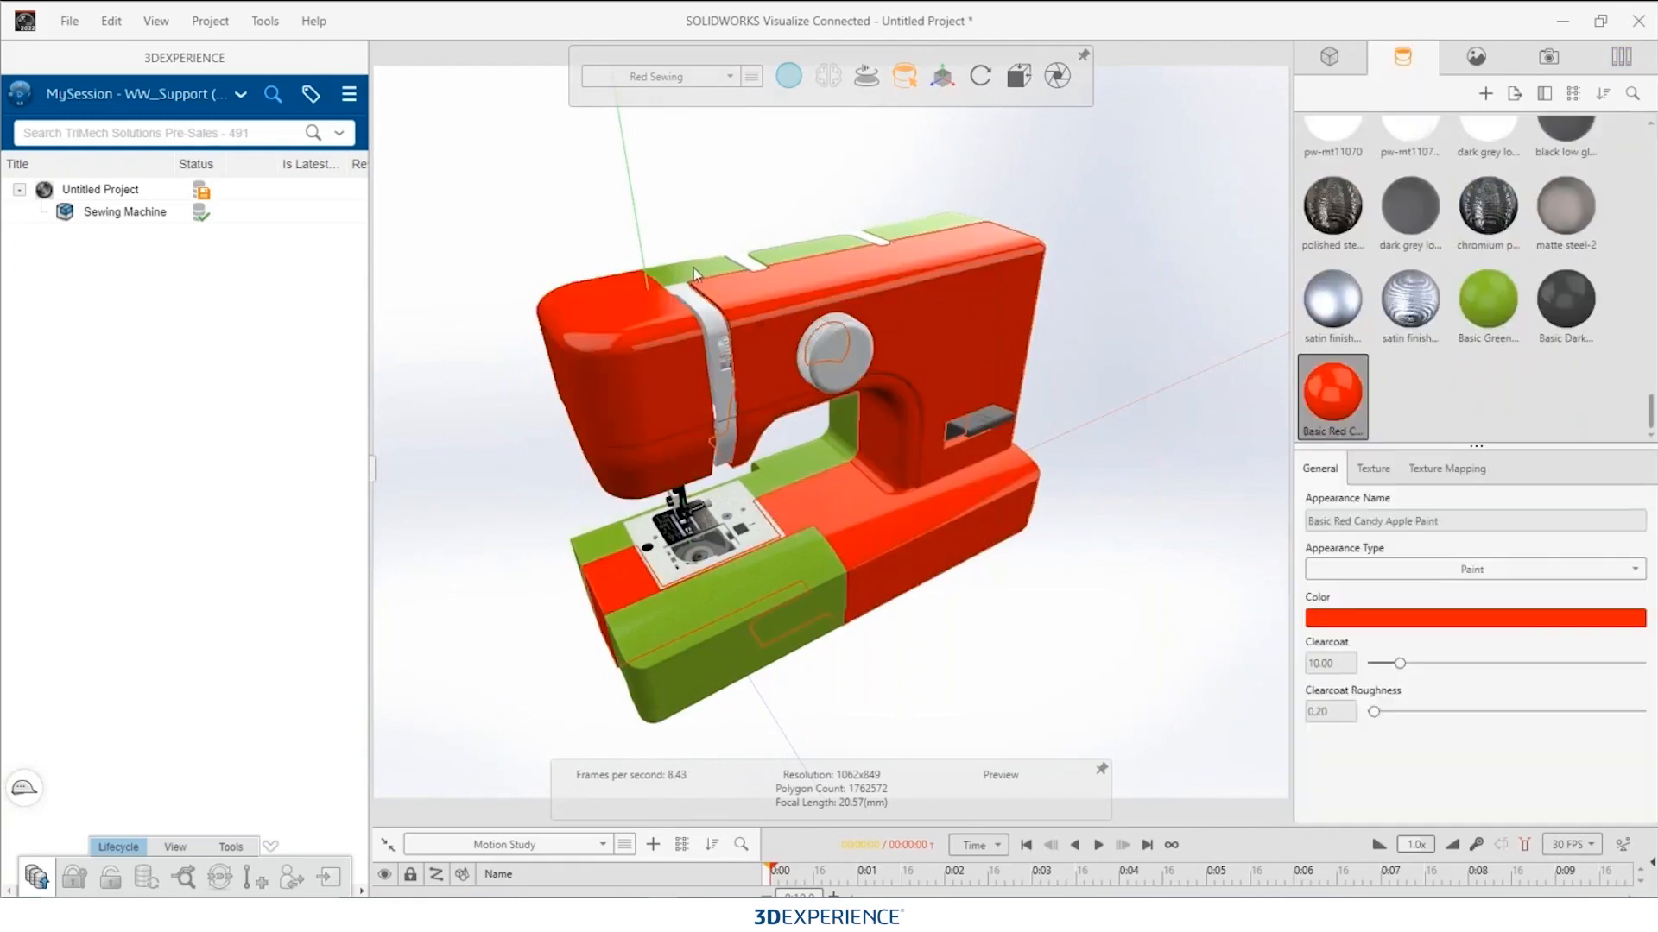
shift+right_click(767, 258)
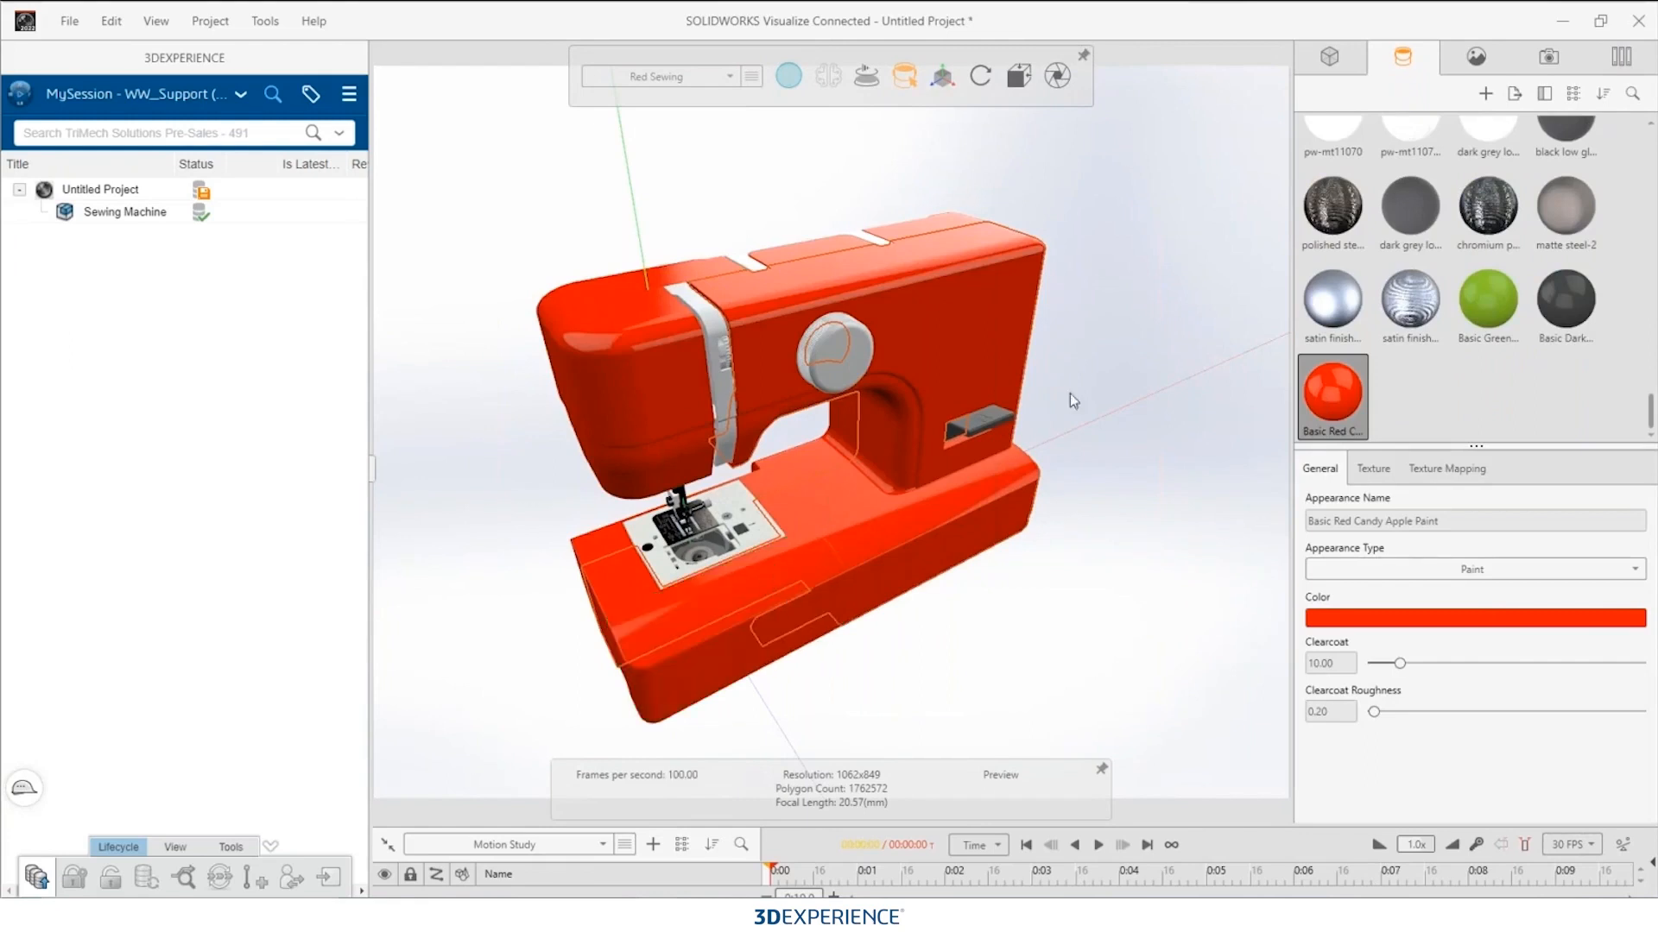
click(1093, 356)
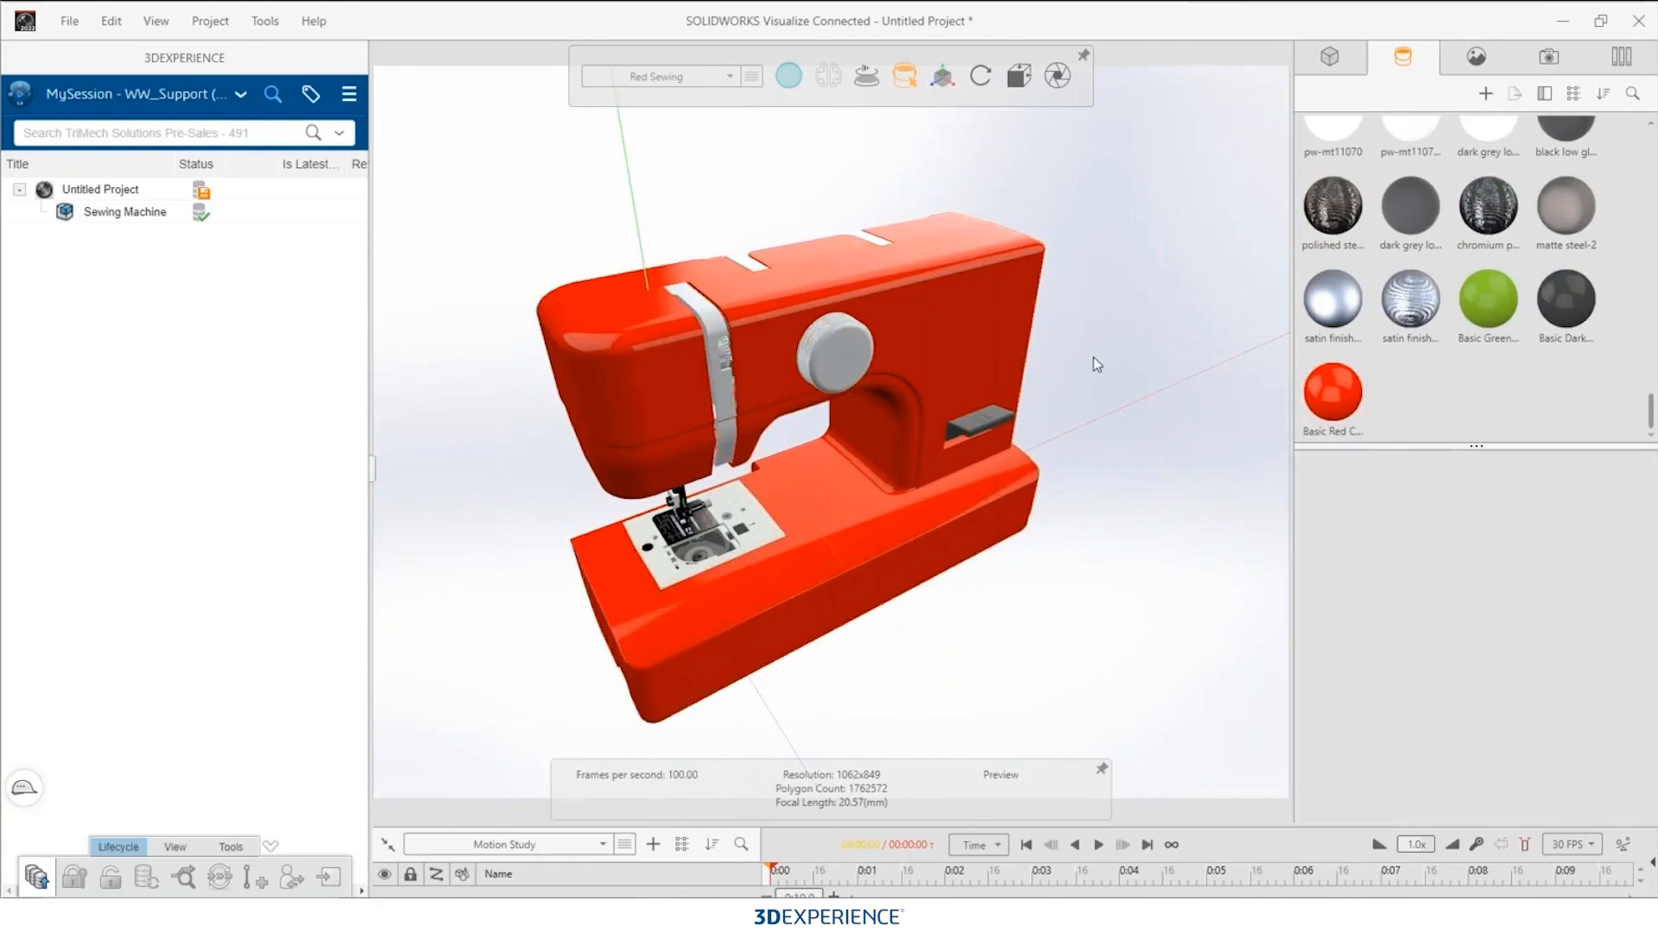